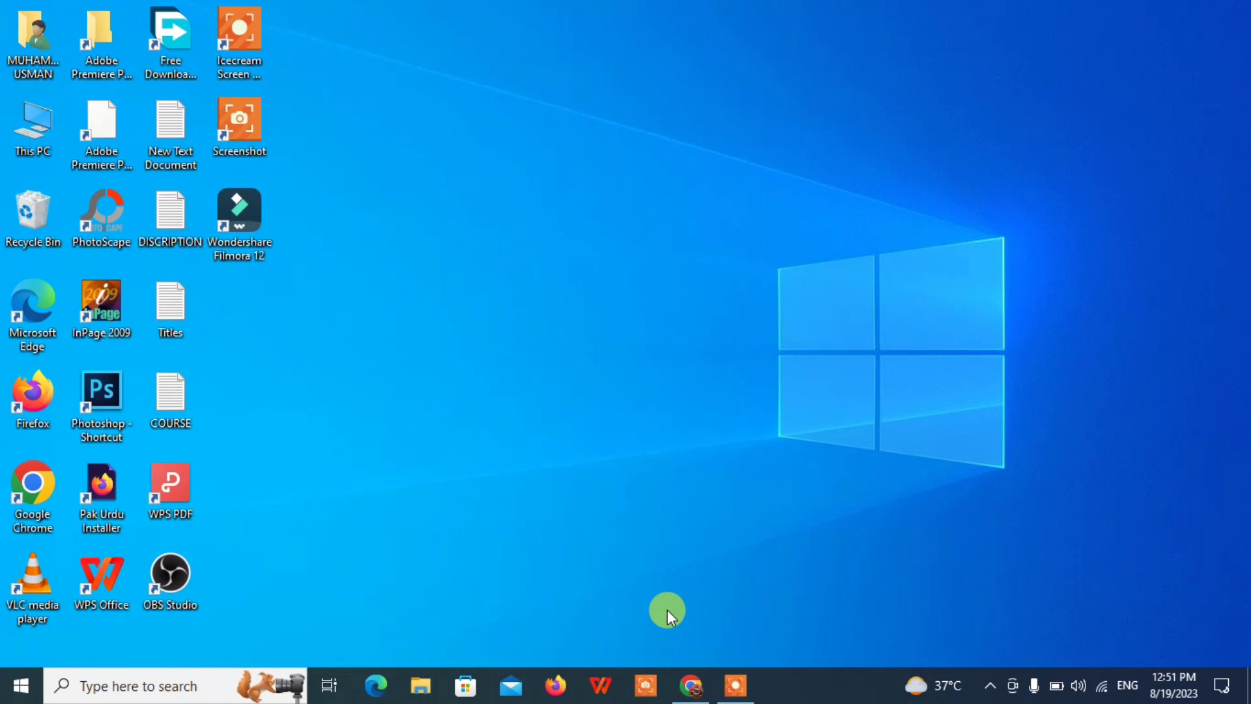
Step: Switch to Chrome and search YouTube for bbc news
{"action": "left_click", "coordinate": [693, 695]}
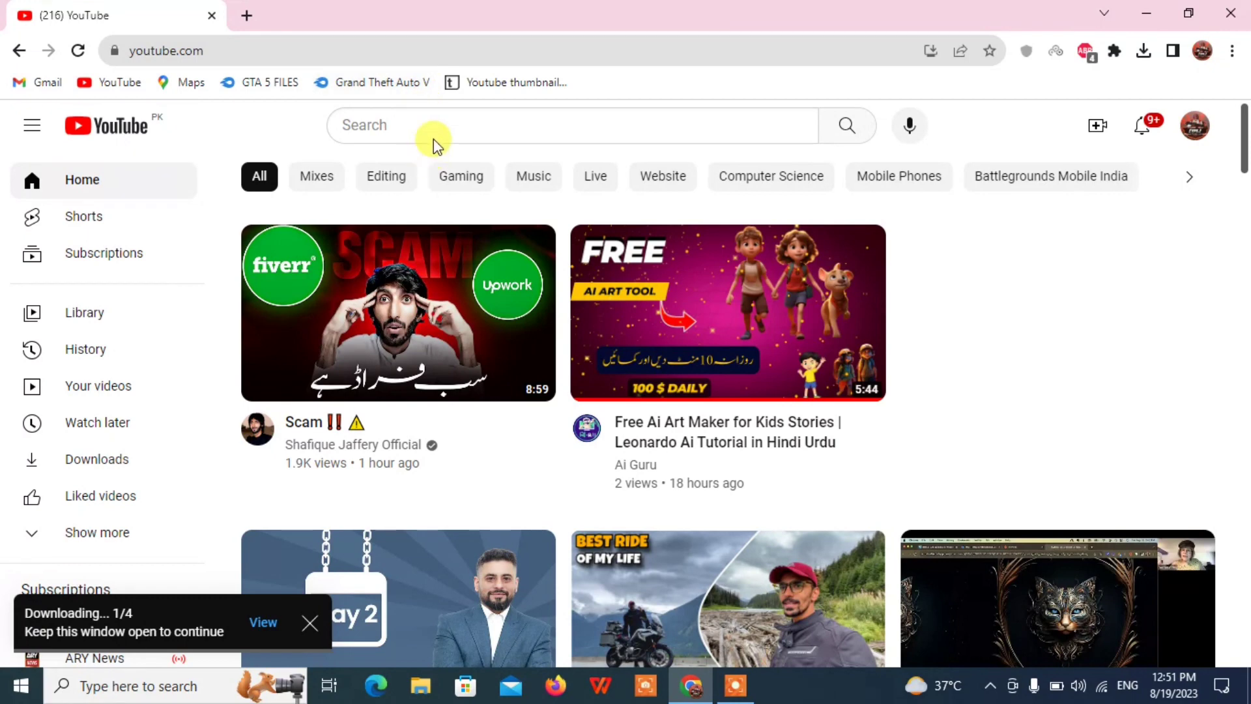
{"action": "left_click", "coordinate": [444, 129]}
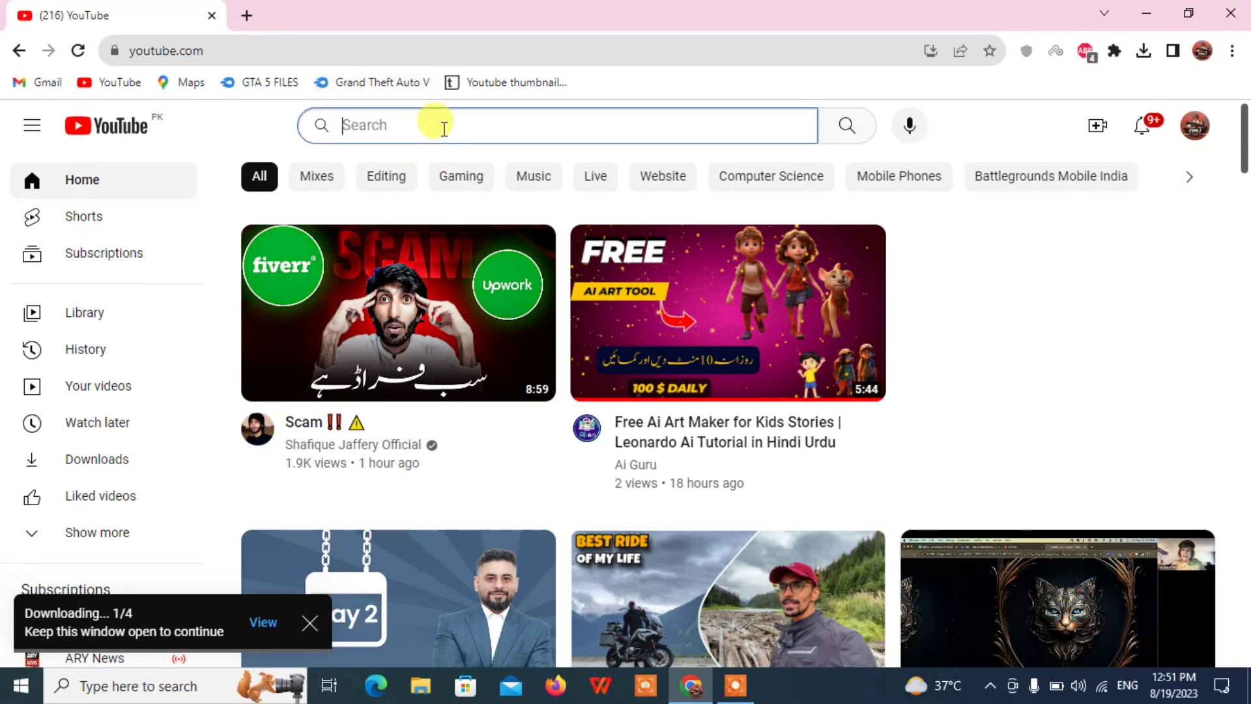
{"action": "type", "text": "bbc"}
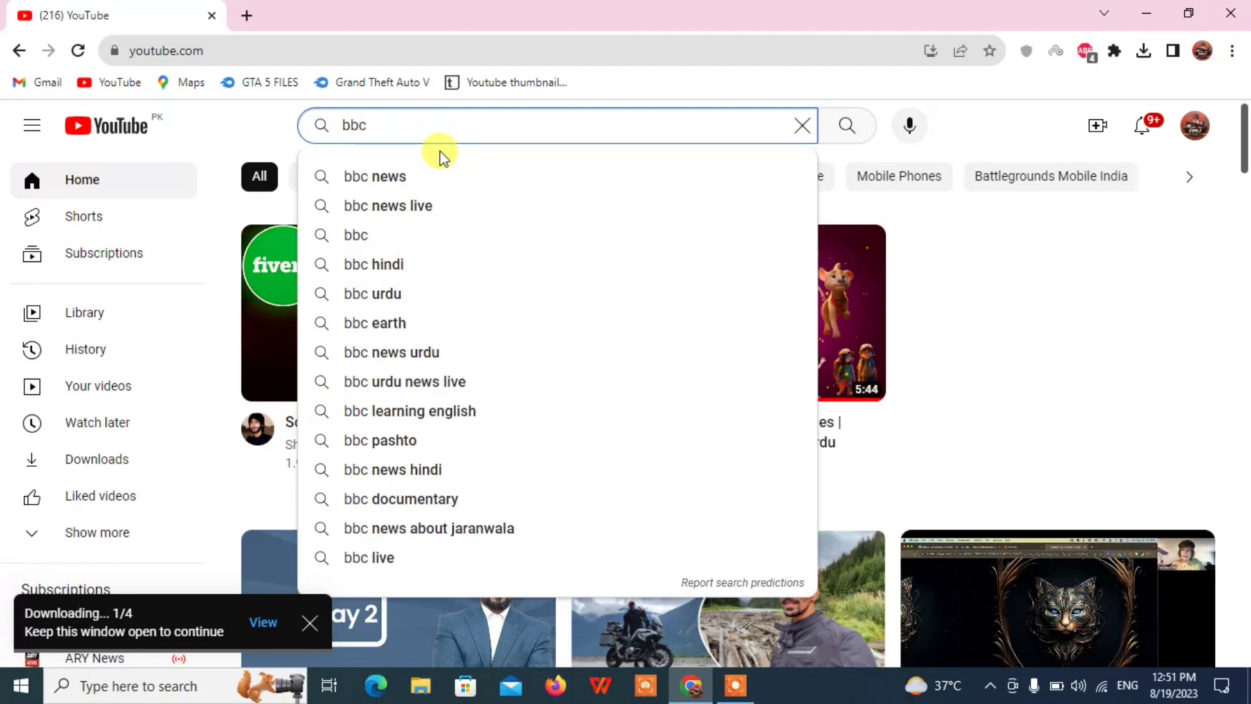
{"action": "left_click", "coordinate": [447, 174]}
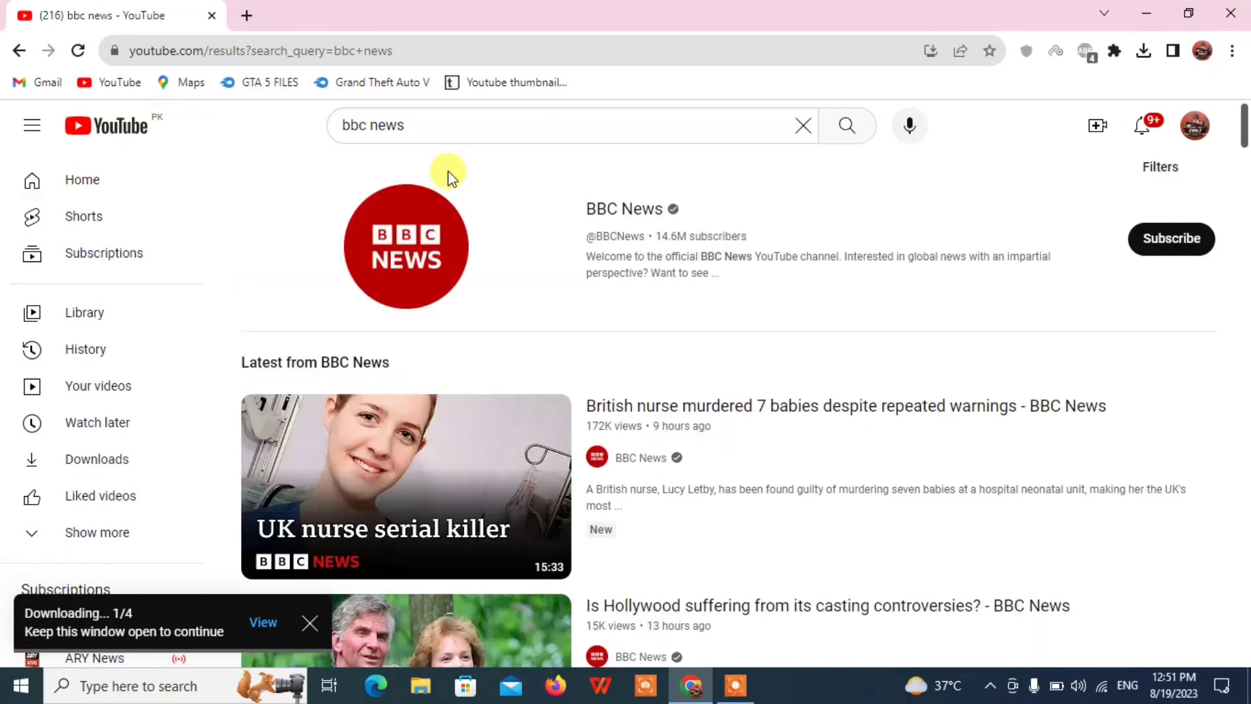
Step: Go to the BBC News channel's videos and open the one about jurors threatened over indicting Donald Trump in Georgia
{"action": "left_click", "coordinate": [615, 215]}
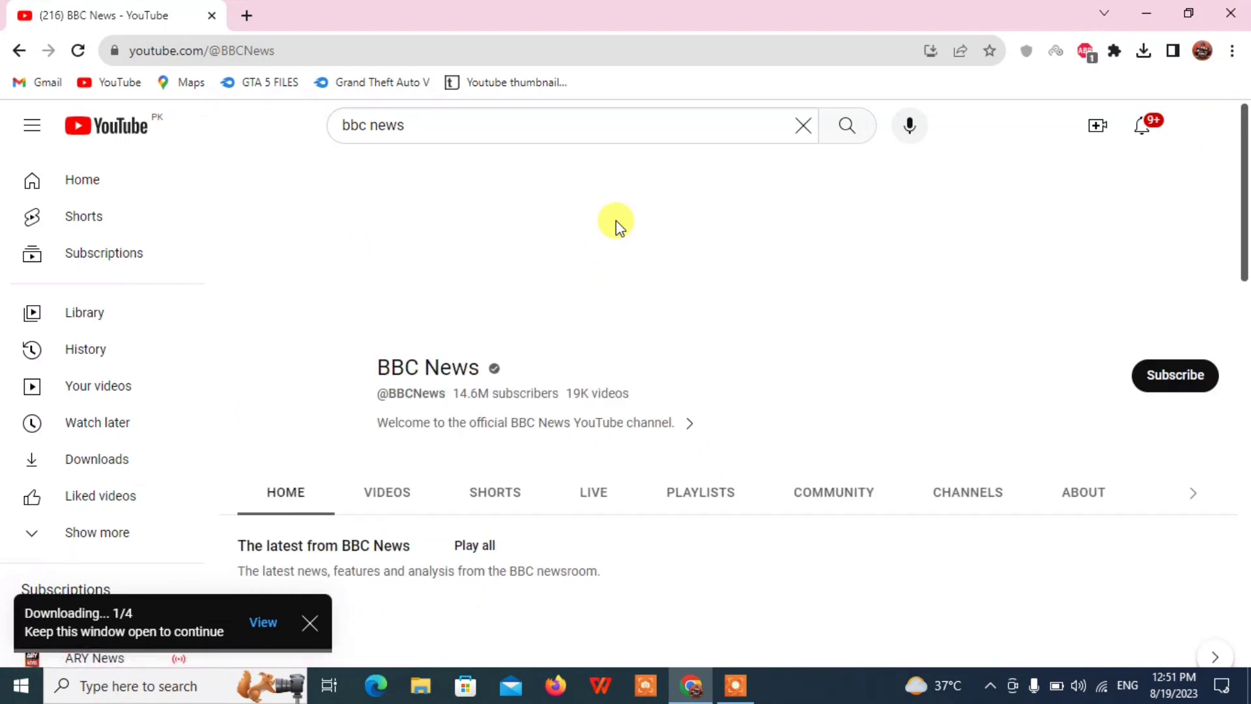
{"action": "left_click", "coordinate": [367, 506]}
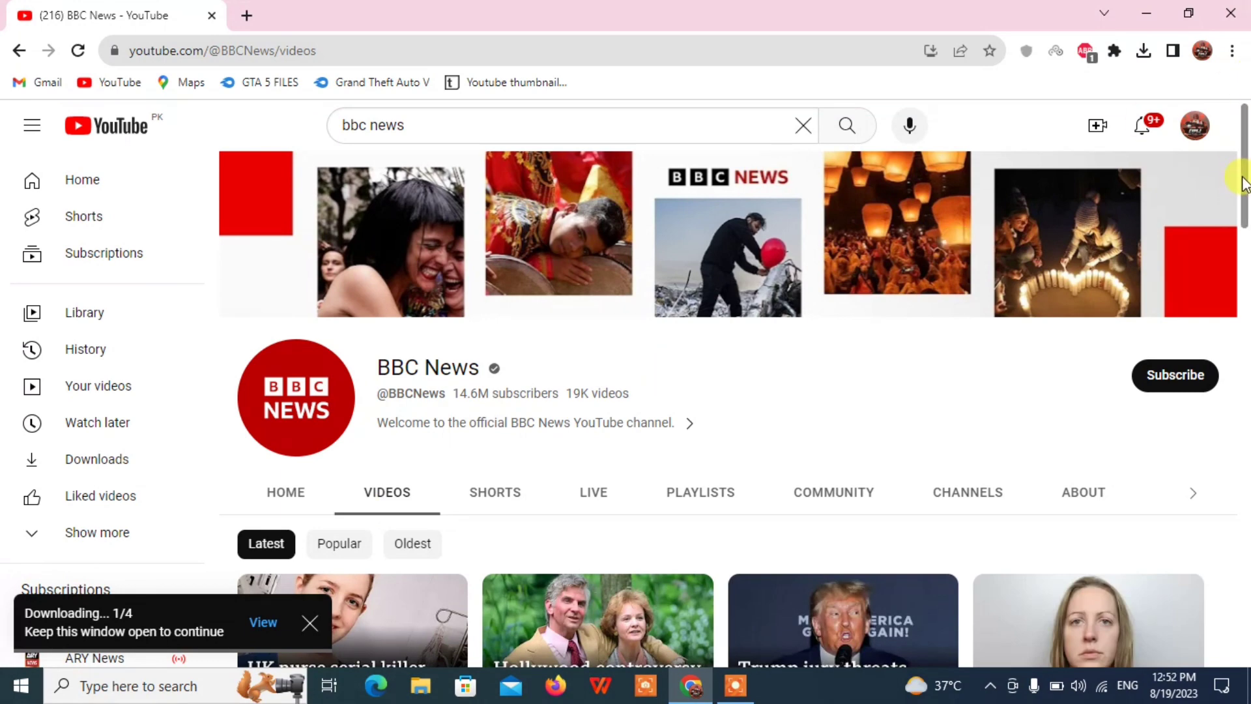
{"action": "left_click_drag", "start_coordinate": [1245, 183], "coordinate": [1246, 261]}
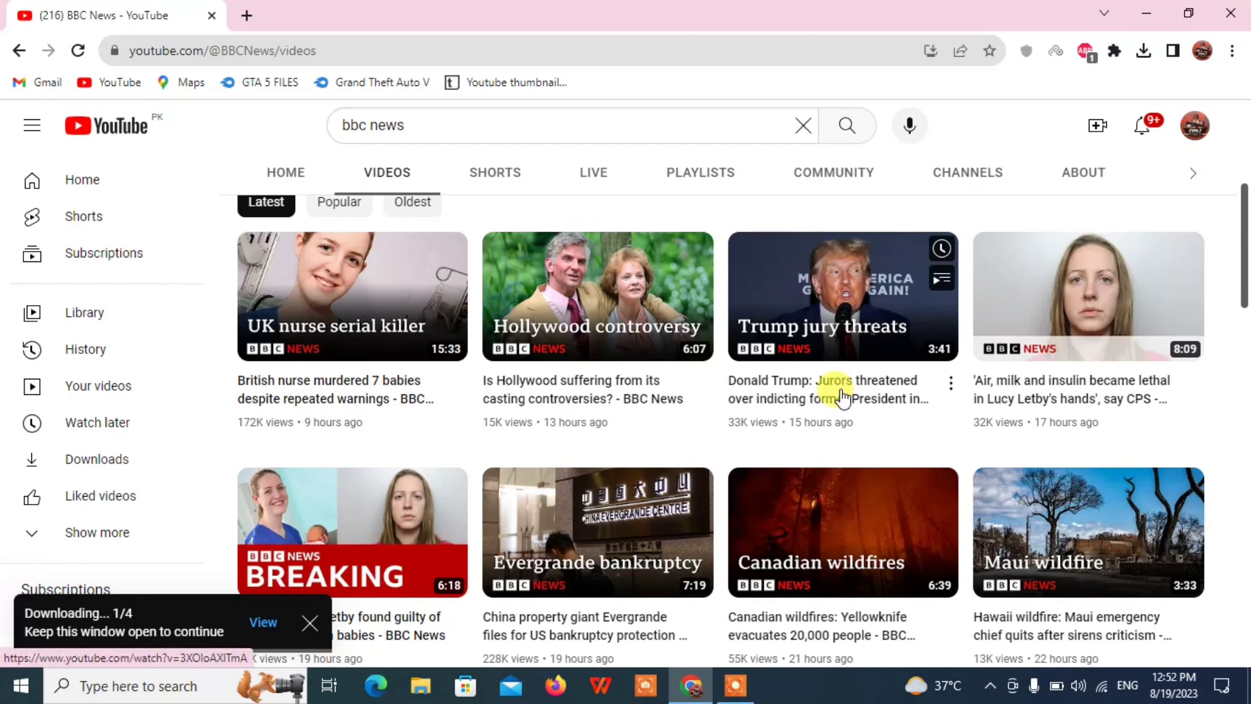
{"action": "mouse_move", "coordinate": [841, 394]}
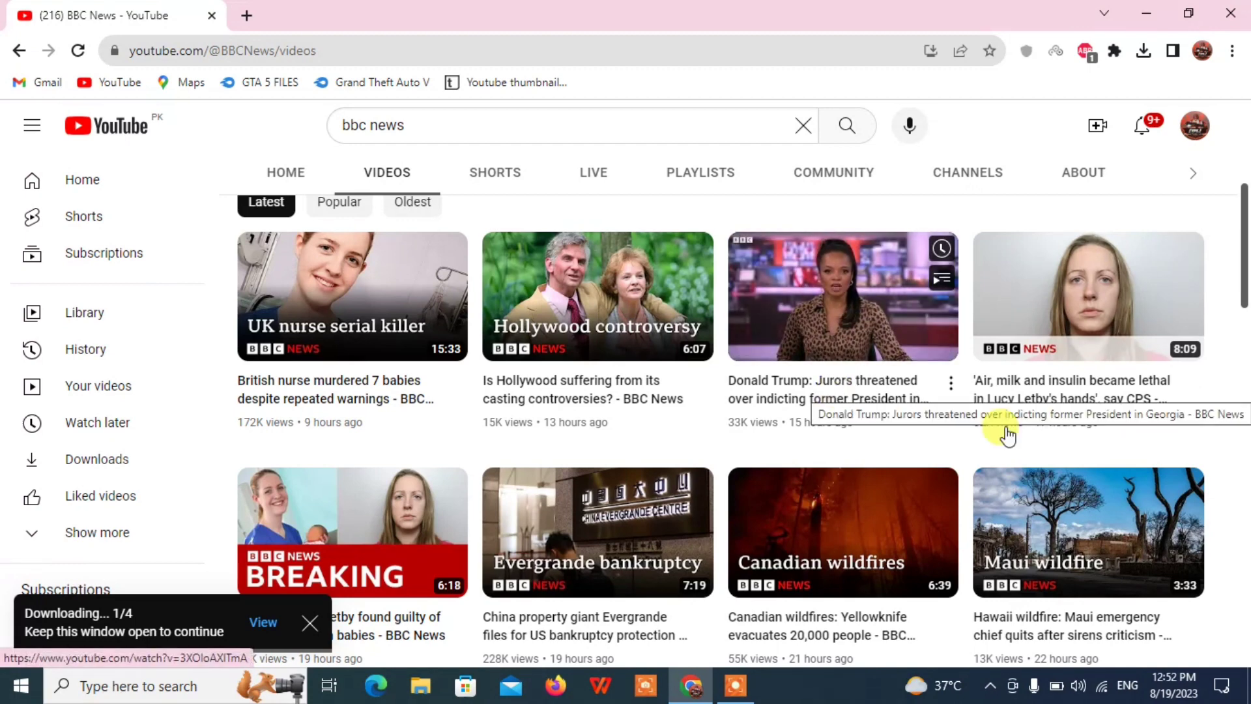
{"action": "left_click", "coordinate": [807, 393]}
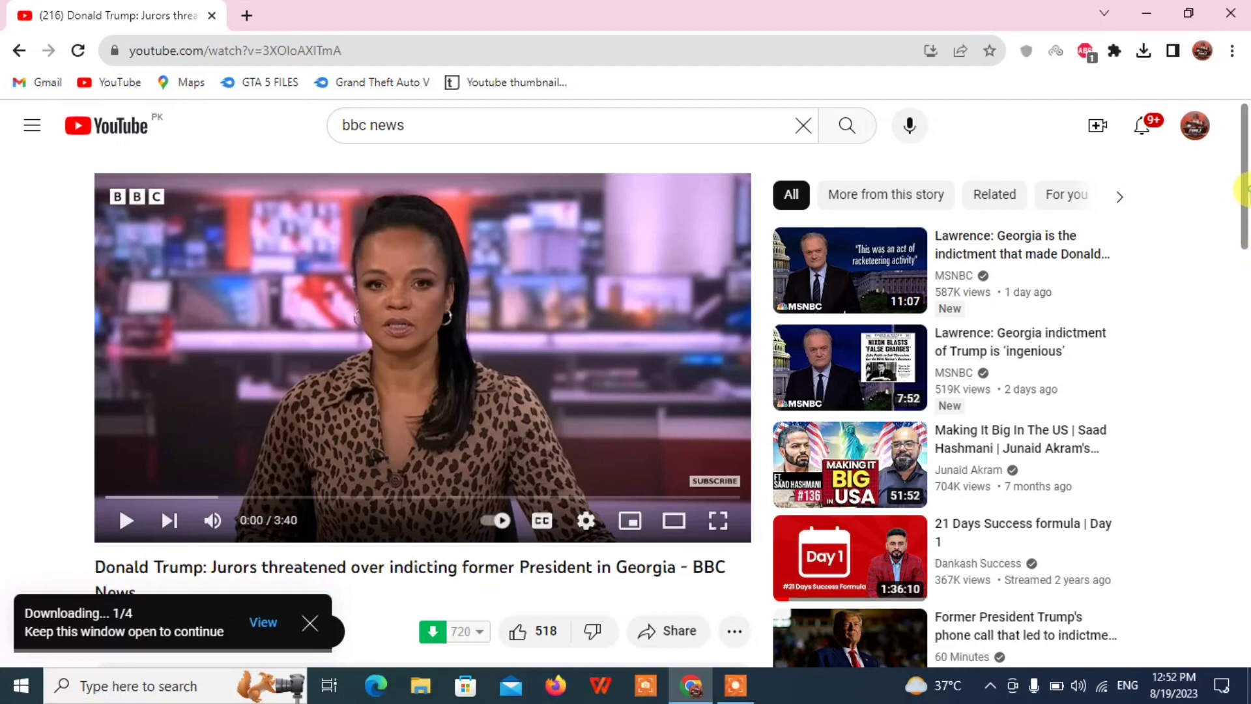
Step: Show the video's transcript and turn off its timestamps
{"action": "scroll", "coordinate": [1245, 189], "scroll_direction": "down", "scroll_amount": 4}
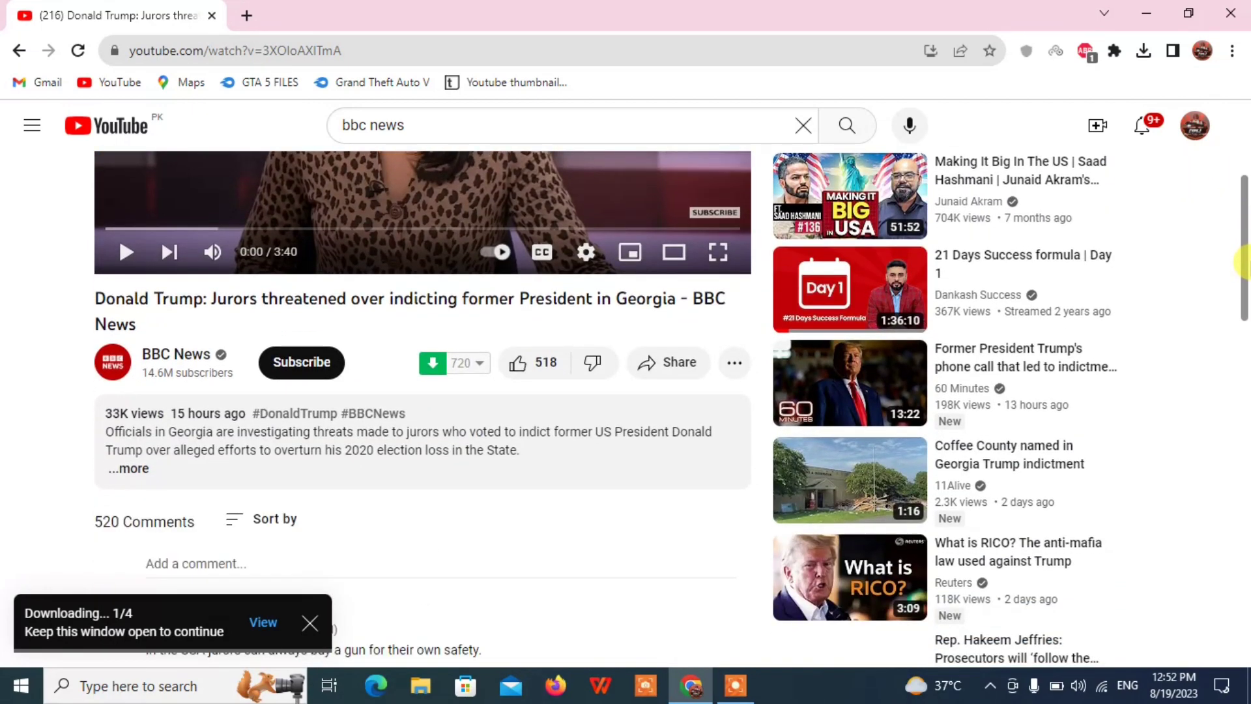
{"action": "left_click", "coordinate": [733, 363]}
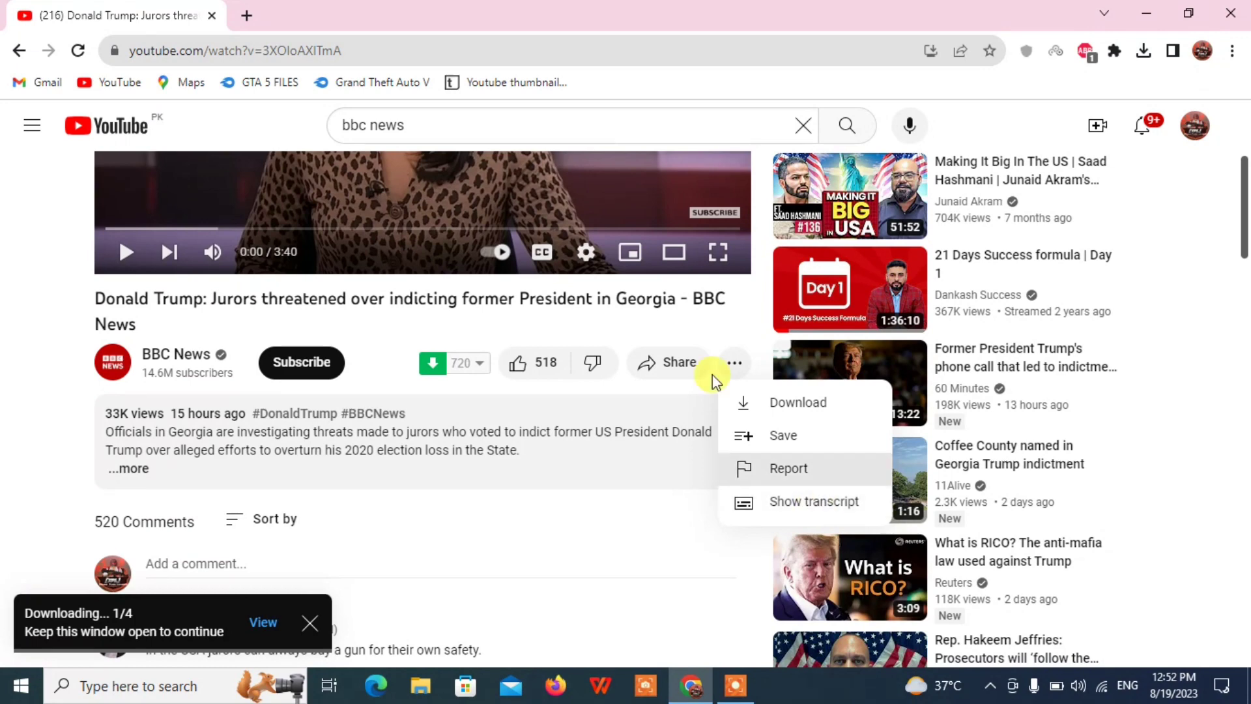
{"action": "left_click", "coordinate": [745, 506]}
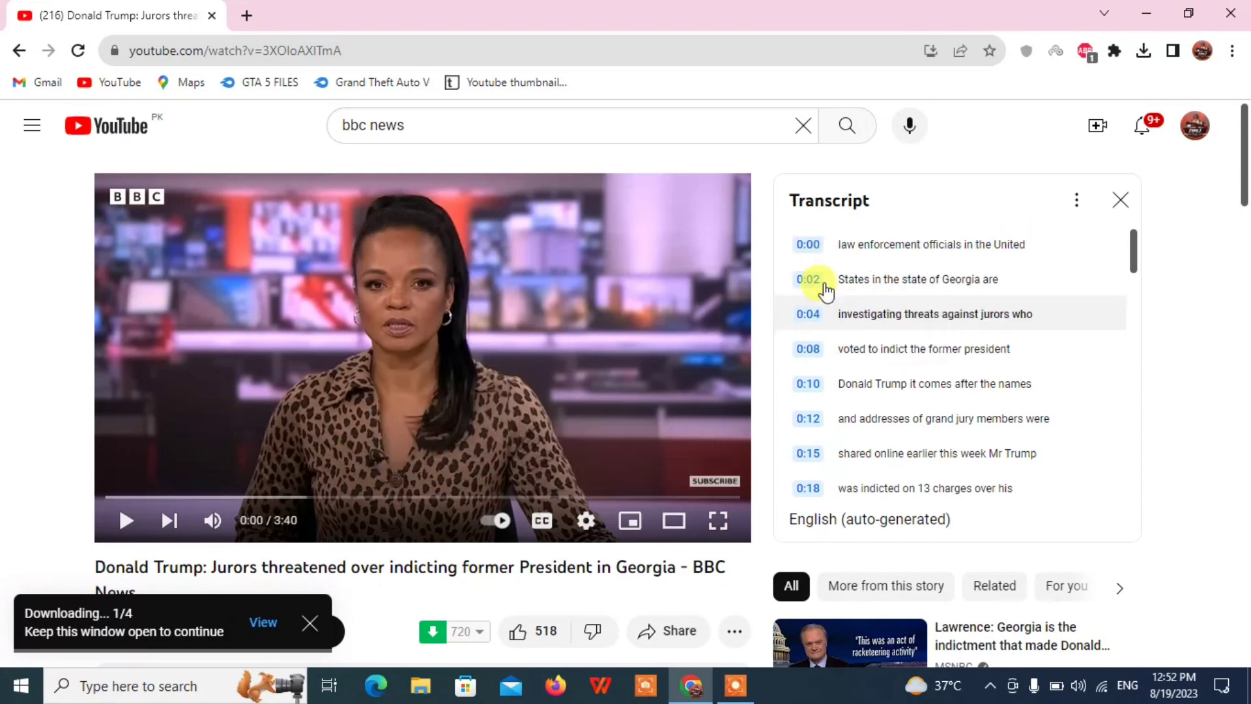
{"action": "left_click", "coordinate": [1077, 200]}
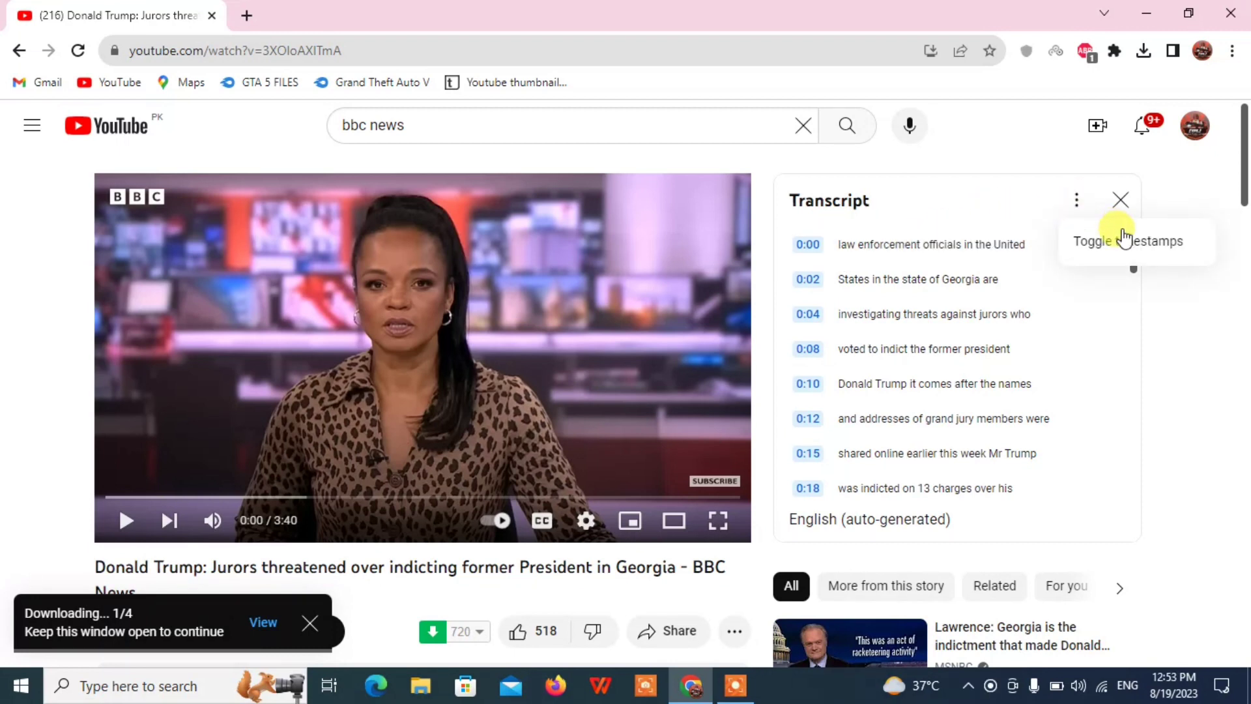
{"action": "left_click", "coordinate": [1101, 248]}
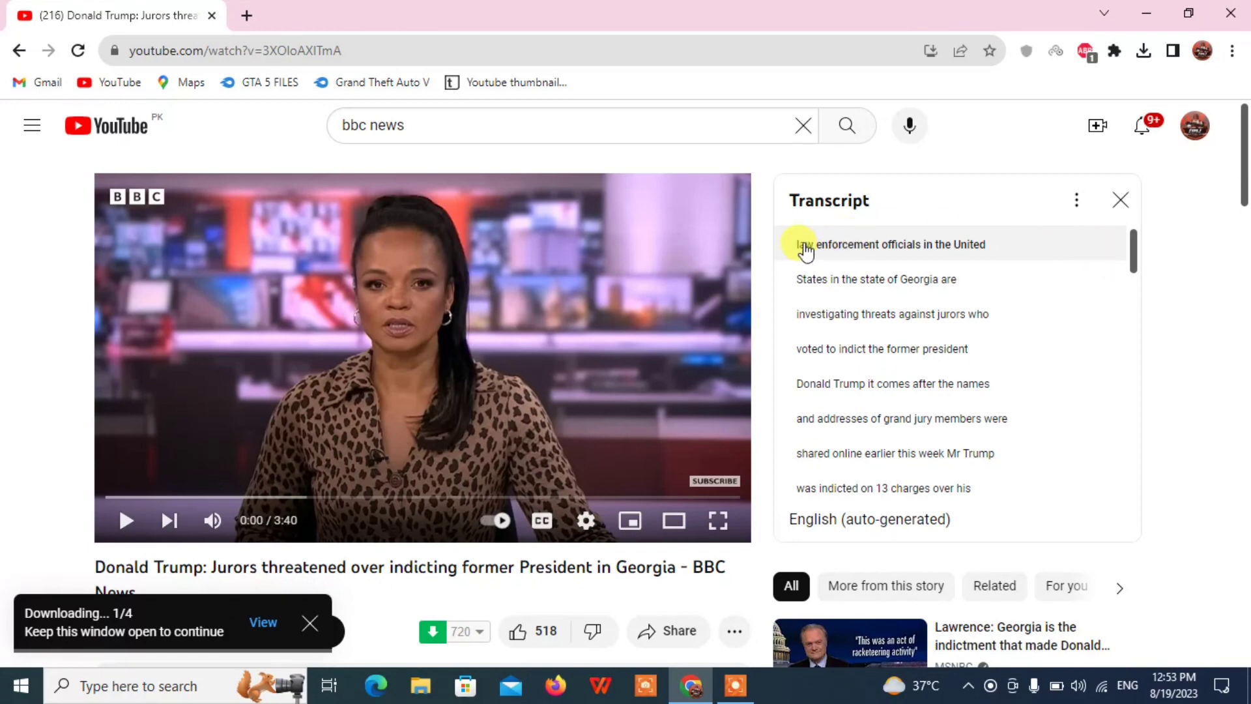
Step: Copy the entire transcript text, from its first line to its last
{"action": "left_click_drag", "start_coordinate": [804, 249], "coordinate": [977, 529]}
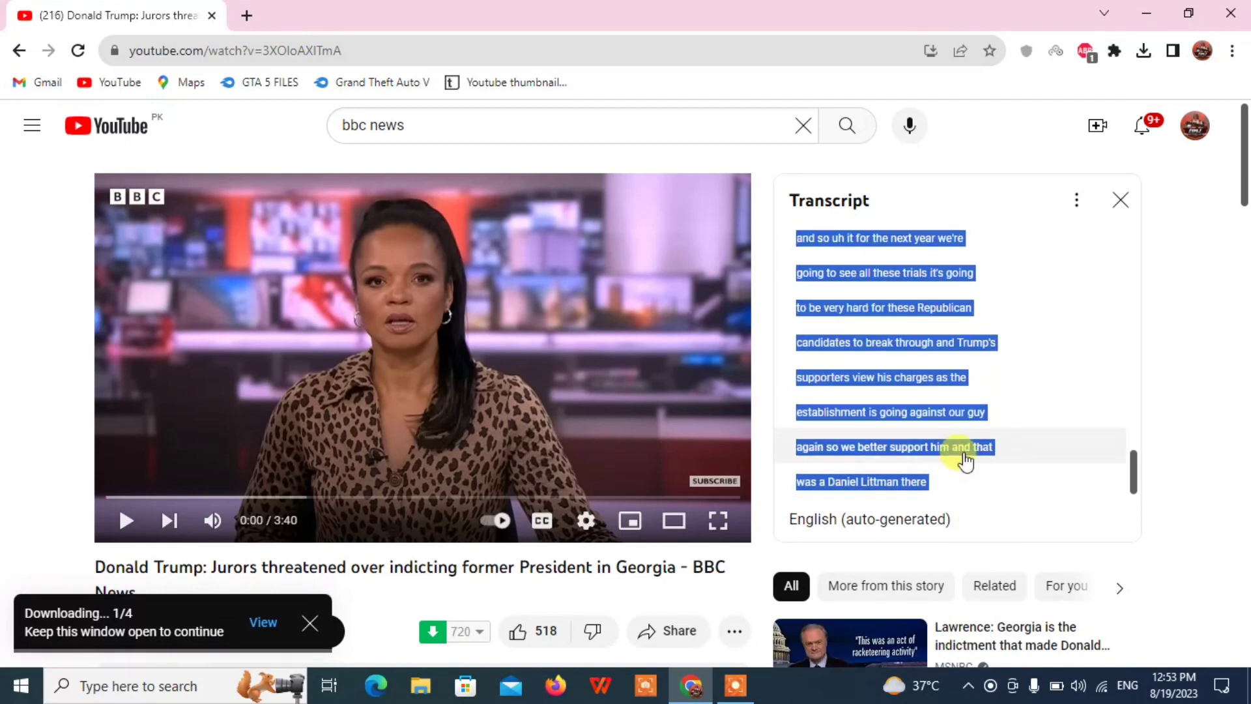
{"action": "right_click", "coordinate": [969, 485]}
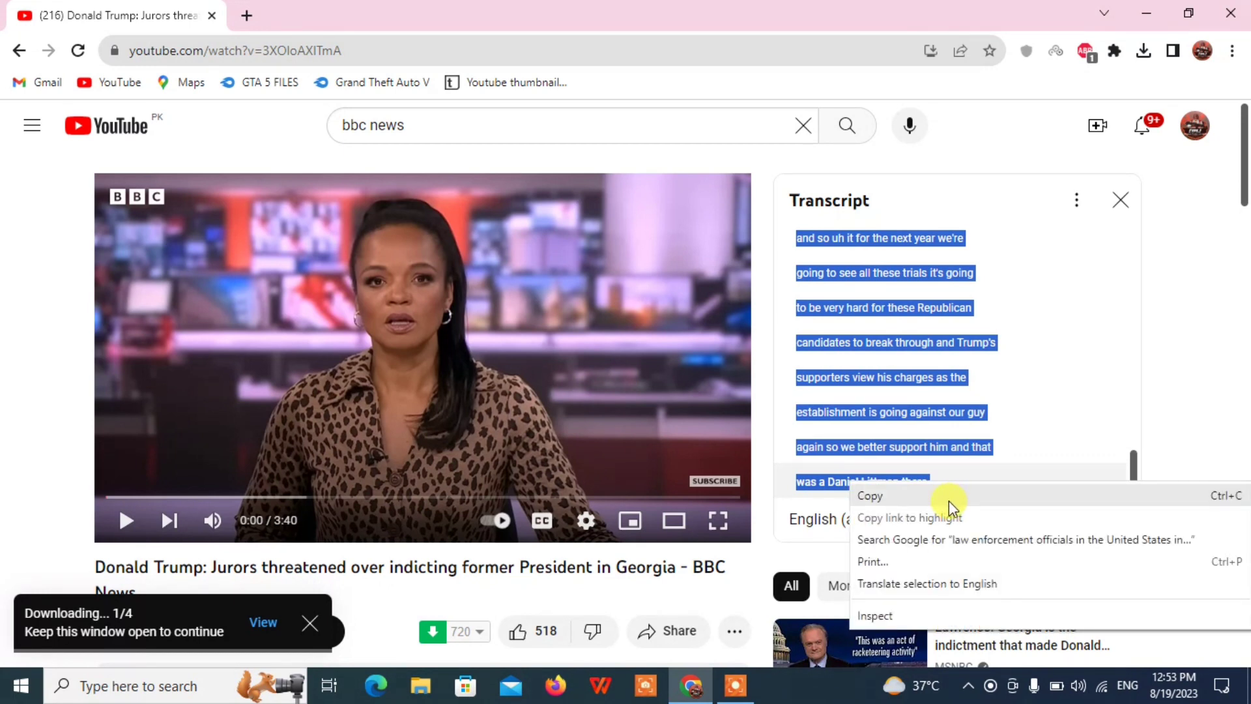
{"action": "left_click", "coordinate": [949, 496]}
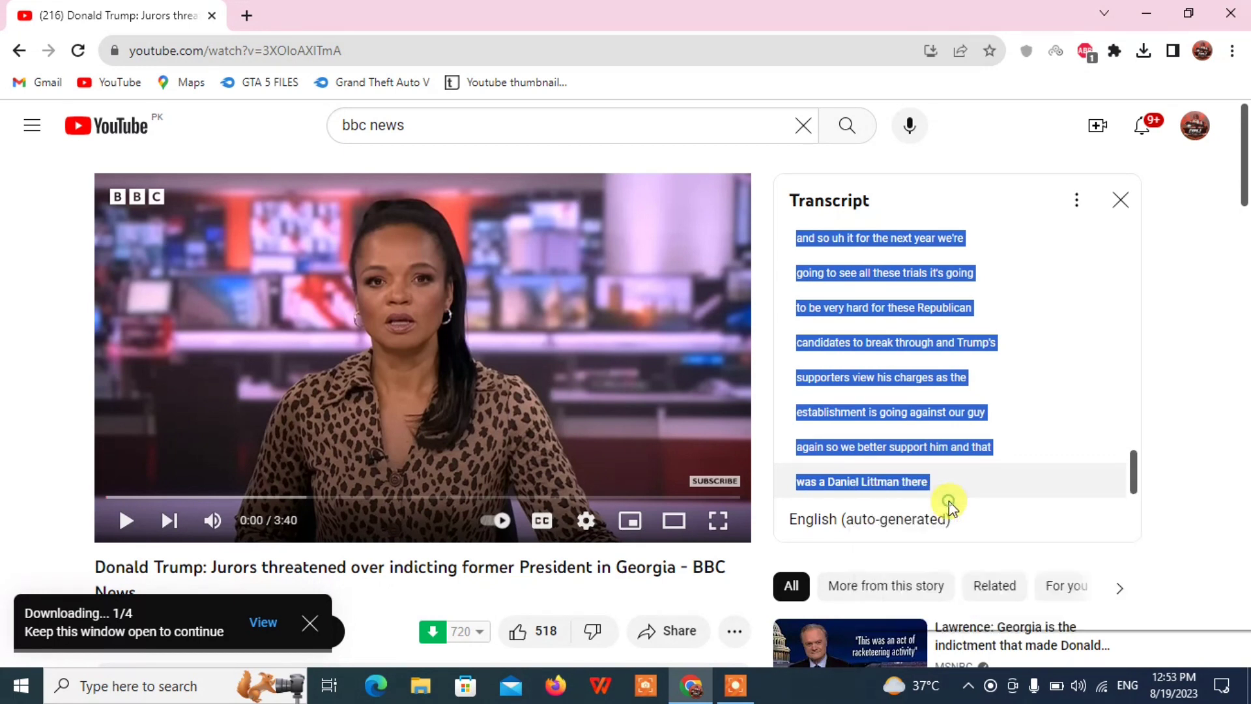
Step: Minimize the browser, create a new text document on the desktop and open it in Notepad
{"action": "left_click", "coordinate": [1149, 21]}
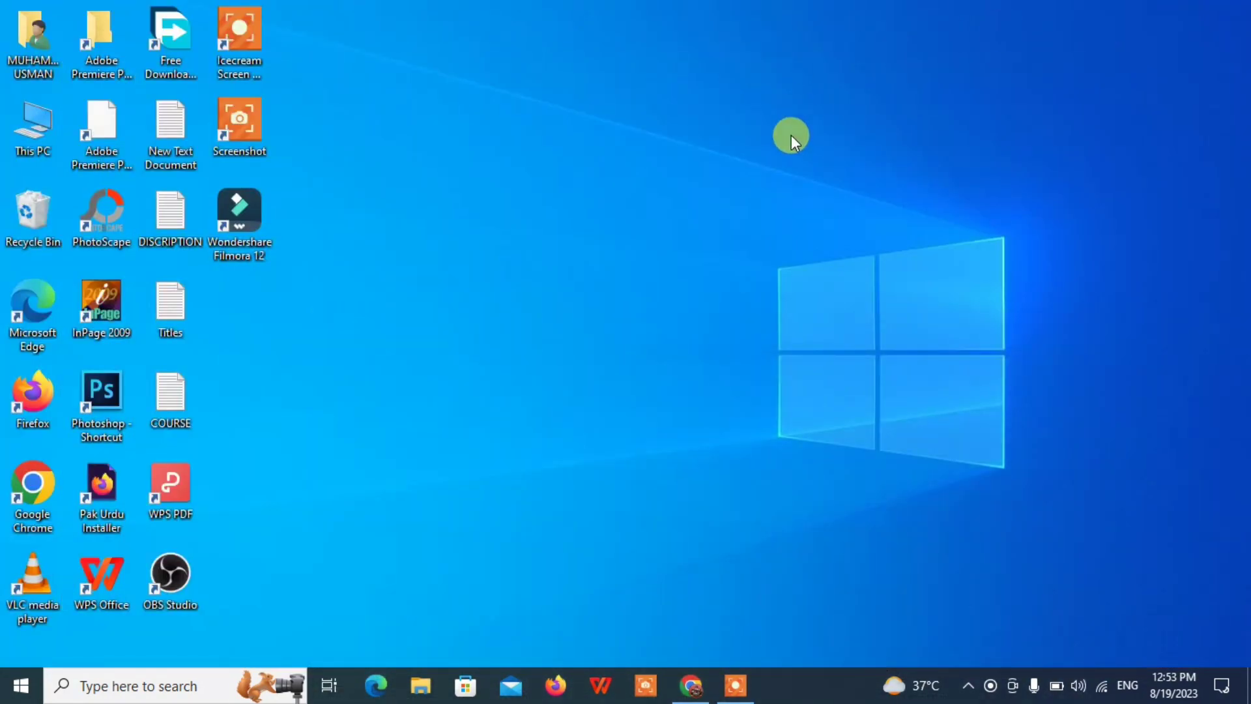
{"action": "right_click", "coordinate": [791, 135]}
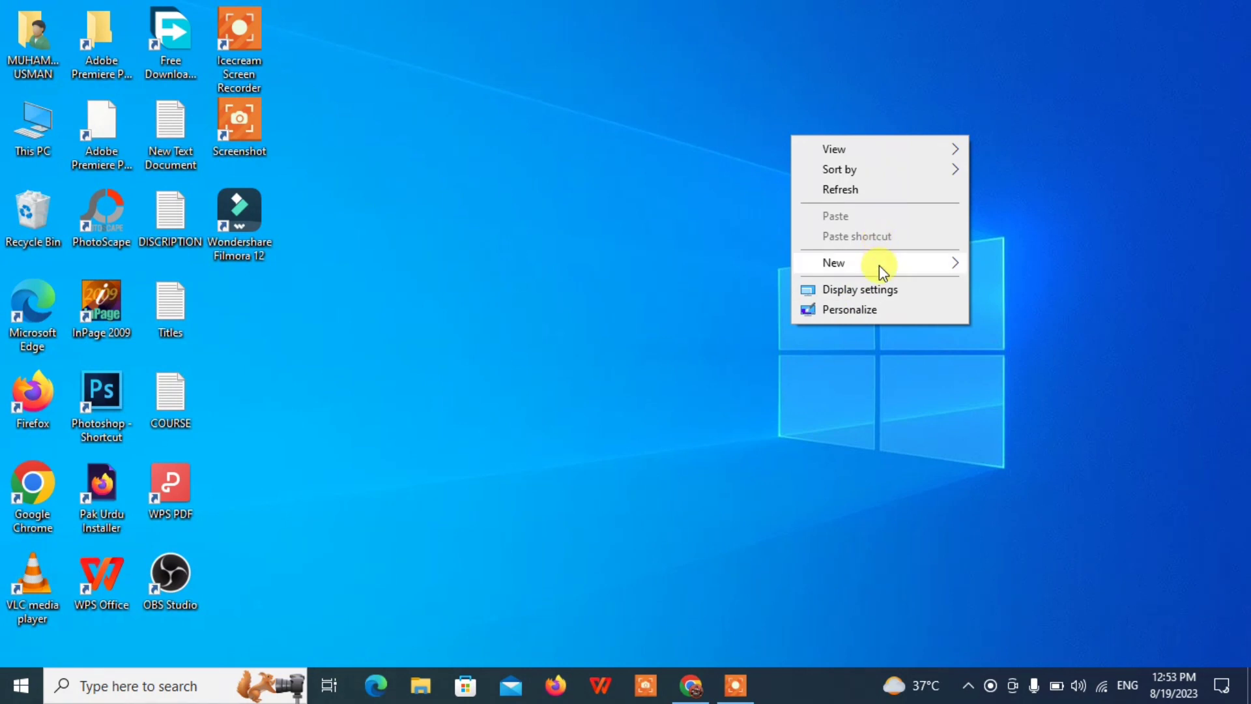
{"action": "left_click", "coordinate": [939, 262]}
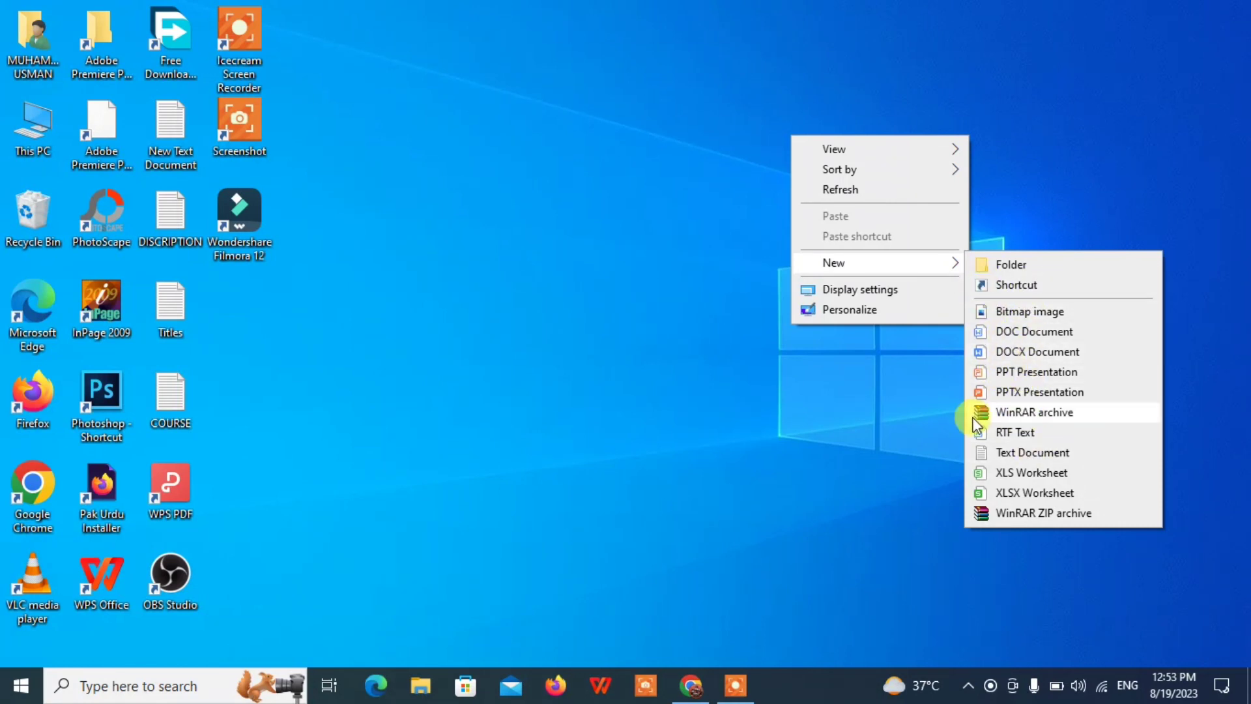
{"action": "left_click", "coordinate": [998, 453]}
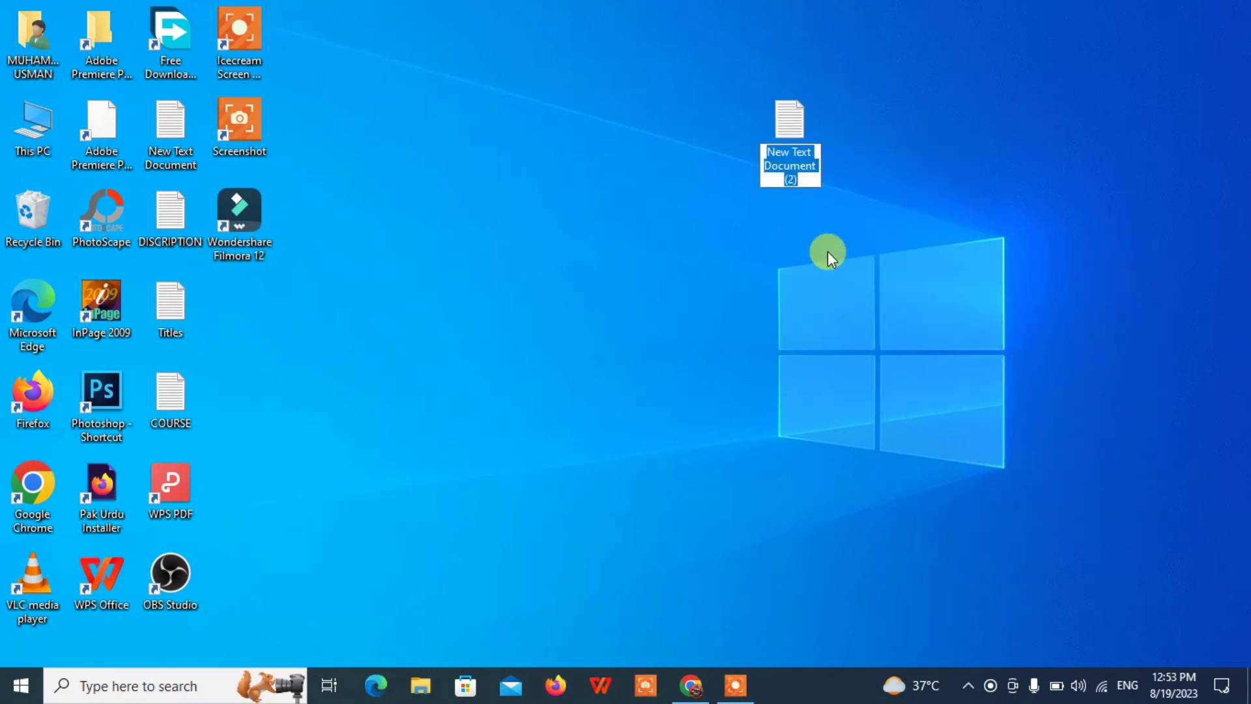
{"action": "left_click", "coordinate": [811, 133]}
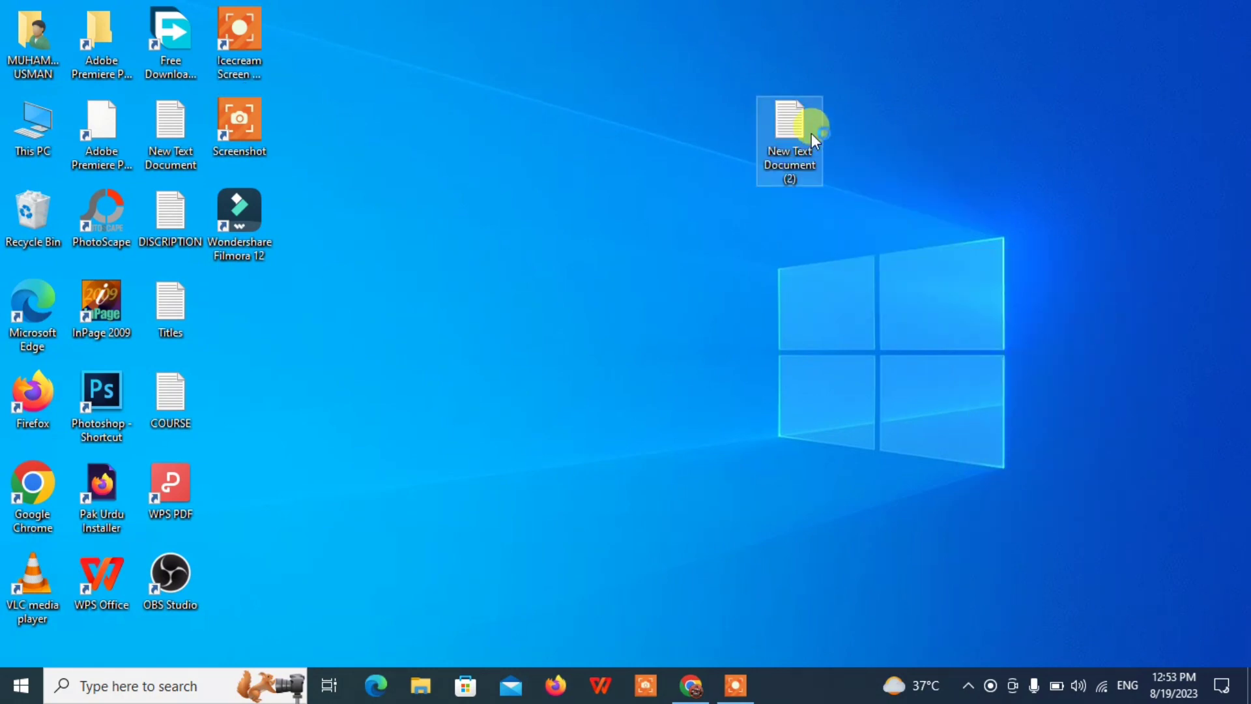
{"action": "double_click", "coordinate": [811, 133]}
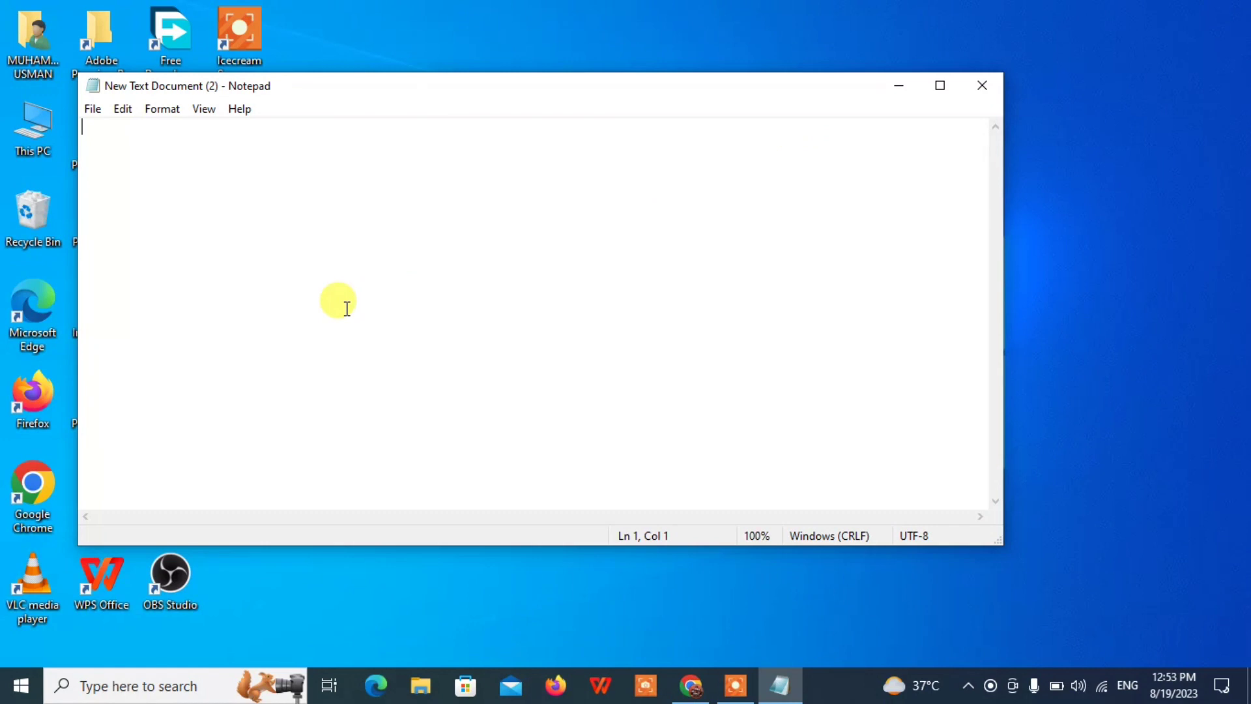
Step: Paste the copied transcript into the empty text document, then close the document and save the changes
{"action": "key", "text": "ctrl+v"}
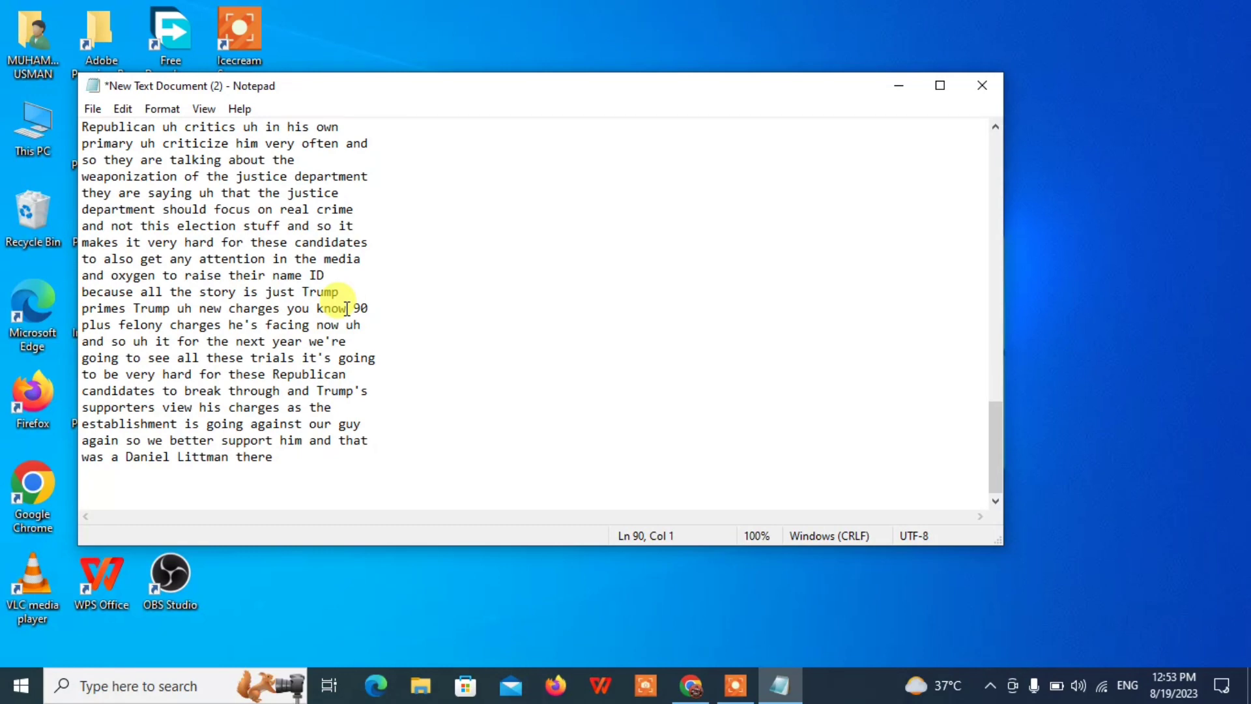
{"action": "left_click", "coordinate": [976, 85]}
{"action": "key", "text": "Return"}
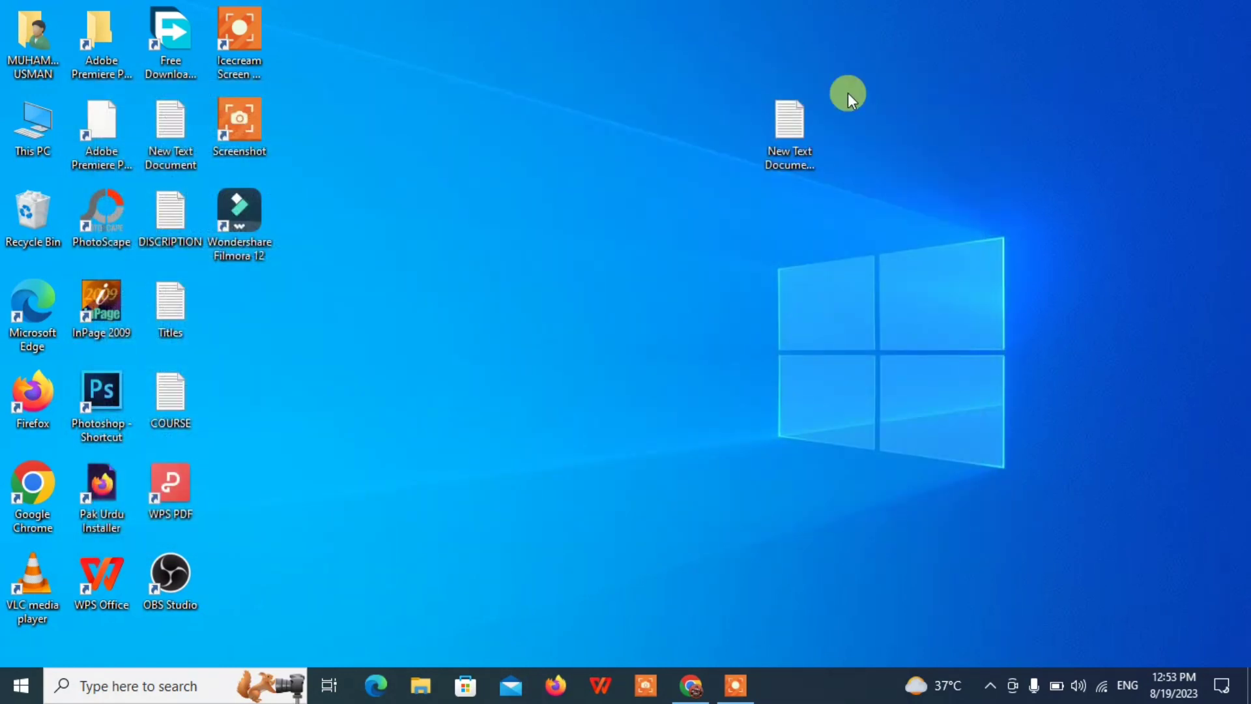
Step: Switch back to Chrome, open kreadoai.com in a new tab and translate the page from Chinese into English
{"action": "key", "text": "alt+Tab"}
{"action": "left_click", "coordinate": [237, 15]}
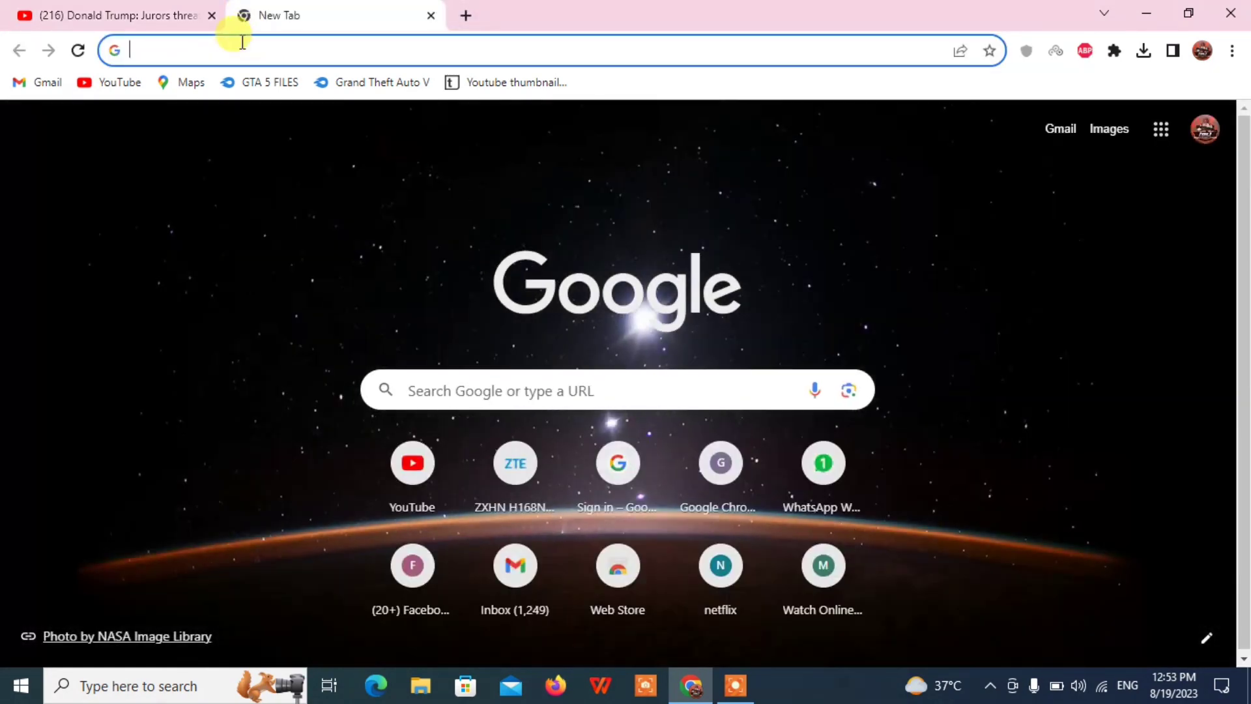
{"action": "left_click", "coordinate": [241, 42]}
{"action": "key", "text": "Escape"}
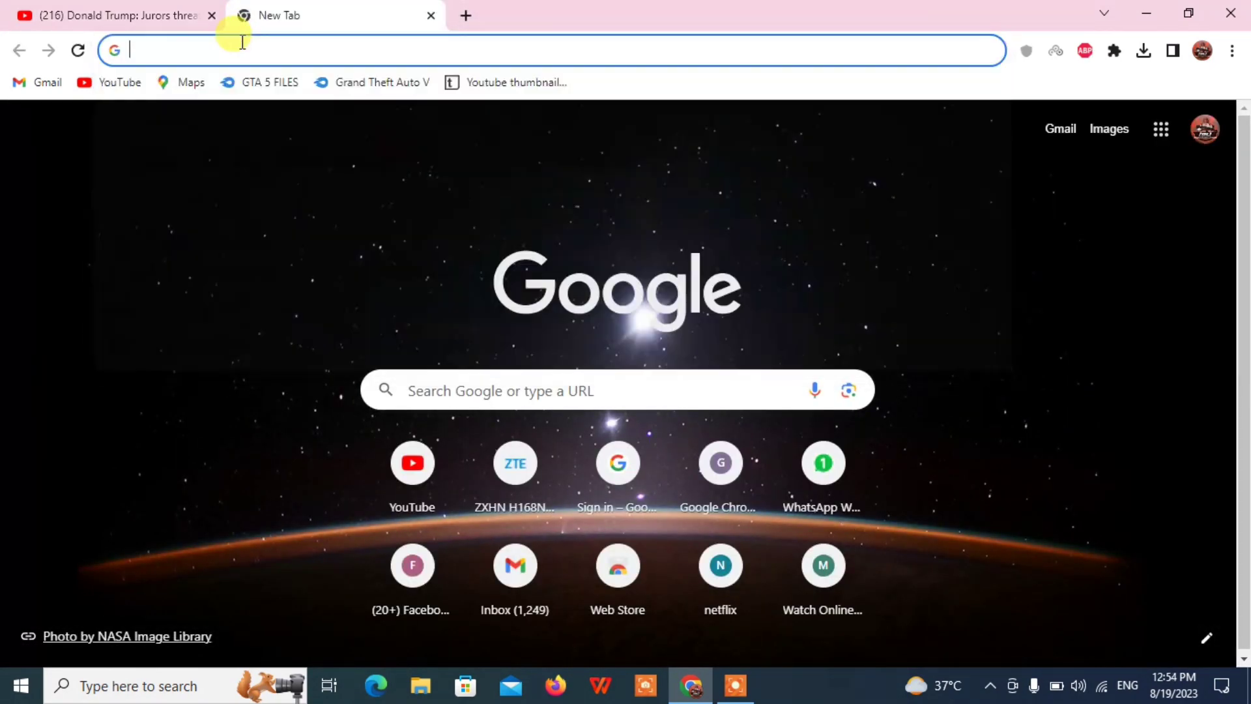
{"action": "type", "text": "ke"}
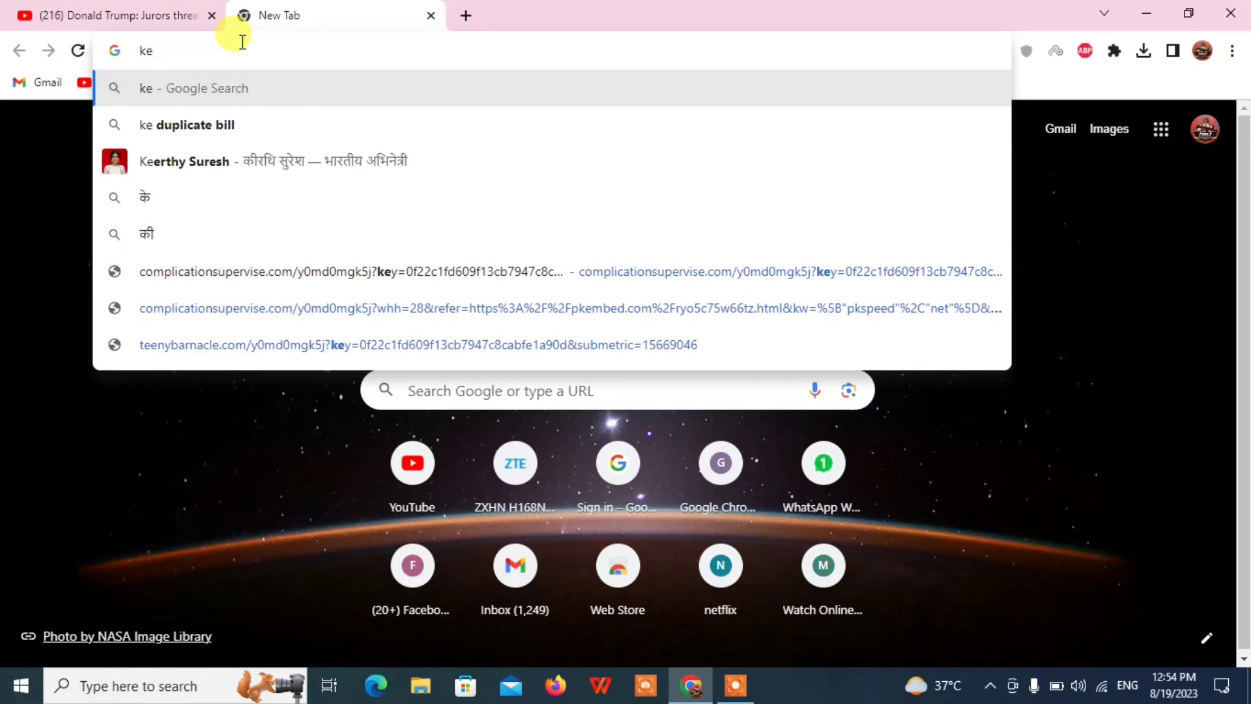
{"action": "key", "text": "BackSpace"}
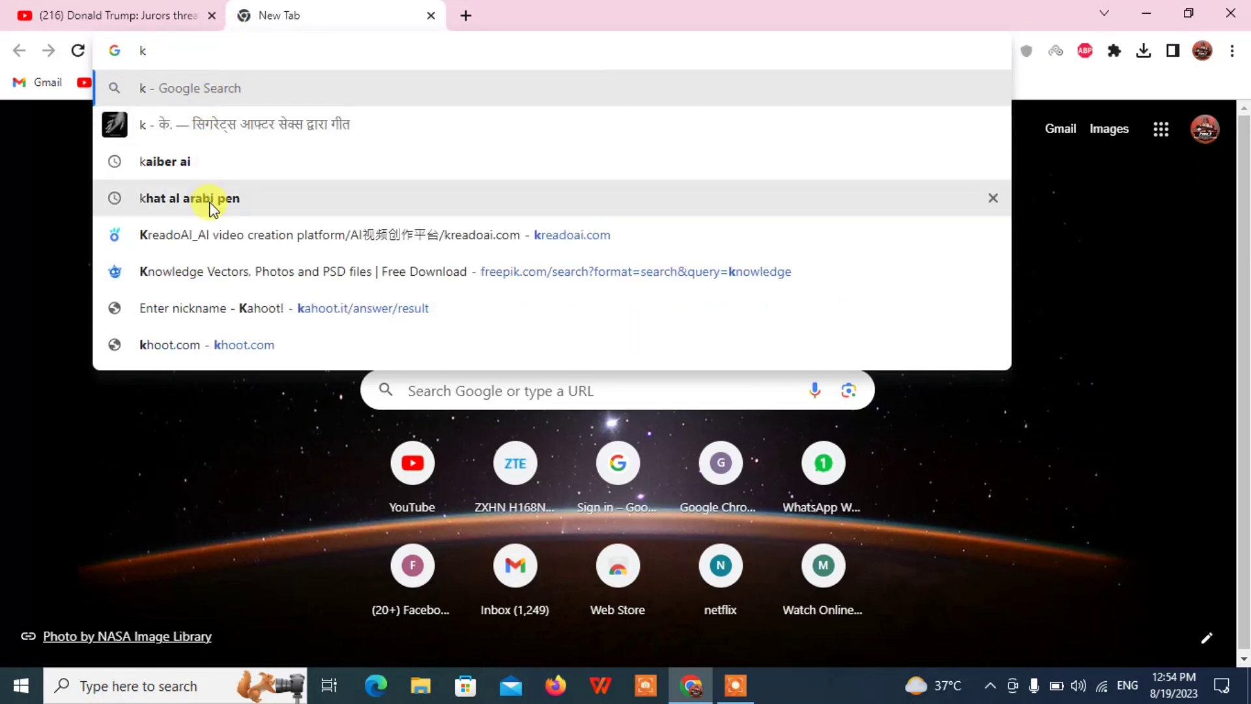
{"action": "left_click", "coordinate": [243, 239]}
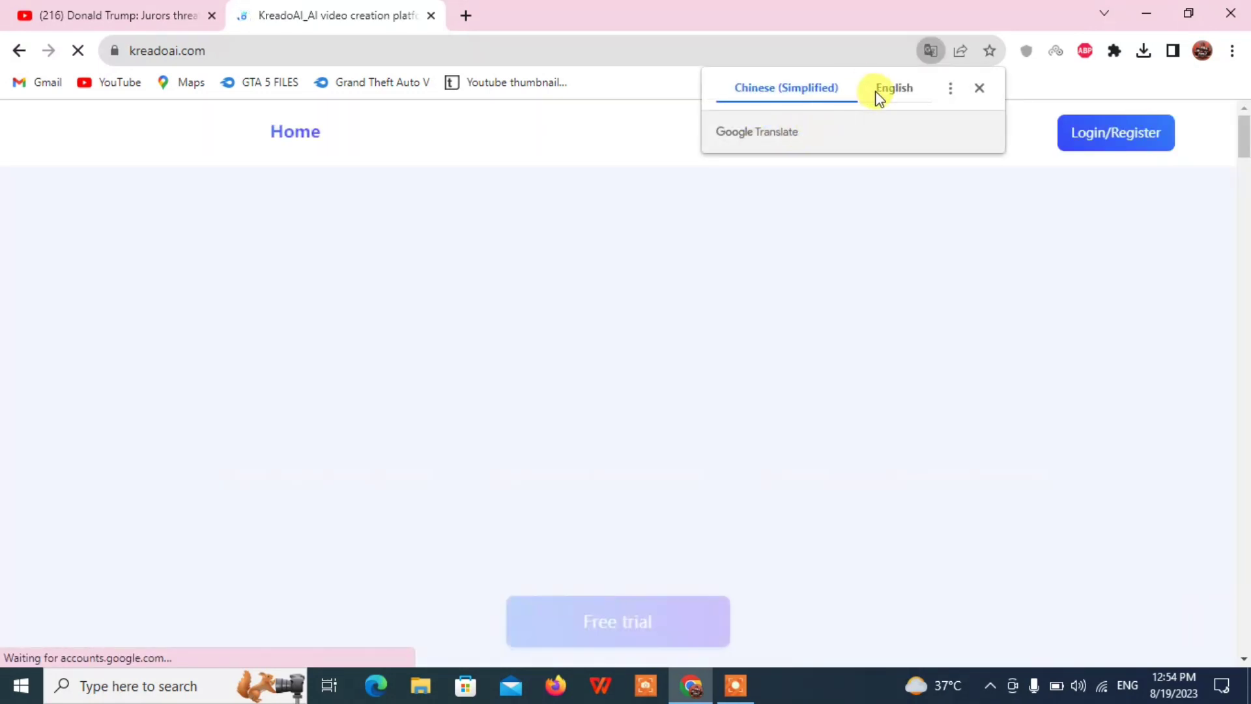
{"action": "left_click", "coordinate": [894, 92]}
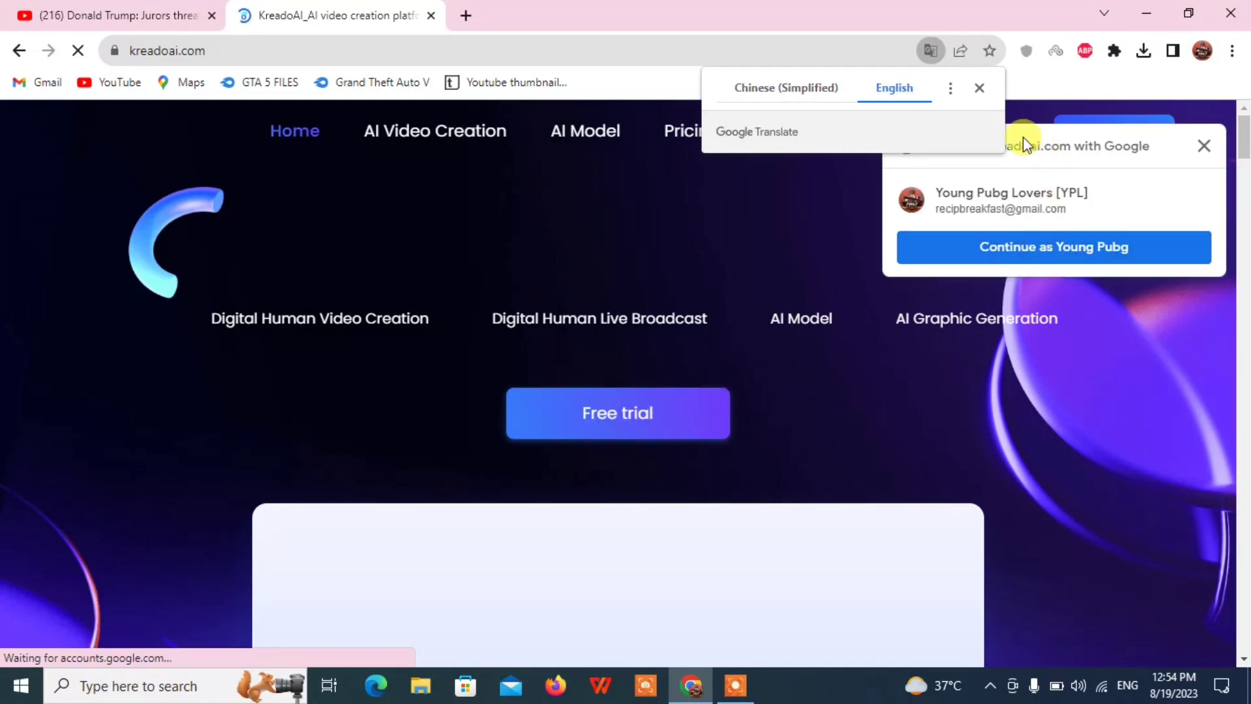
{"action": "left_click", "coordinate": [980, 90]}
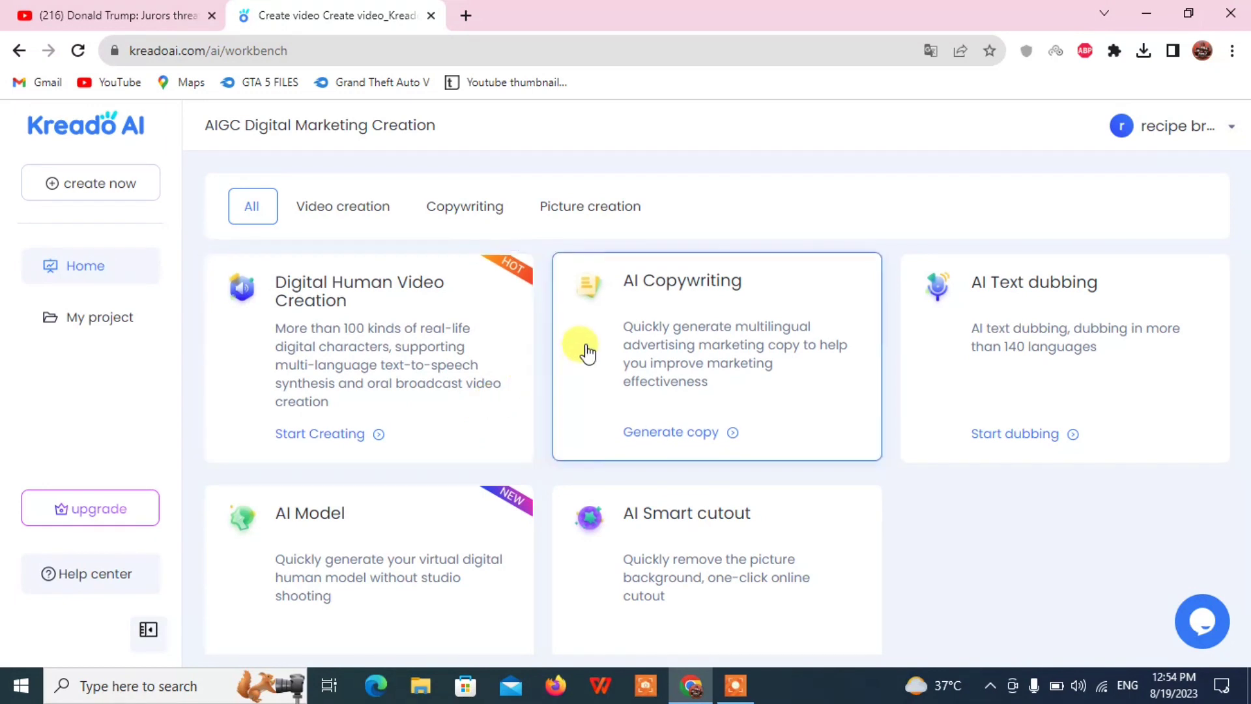
Step: Start a Digital Human Video Creation project and preview the virtual character of the long-haired woman in a dark blazer
{"action": "left_click", "coordinate": [498, 352]}
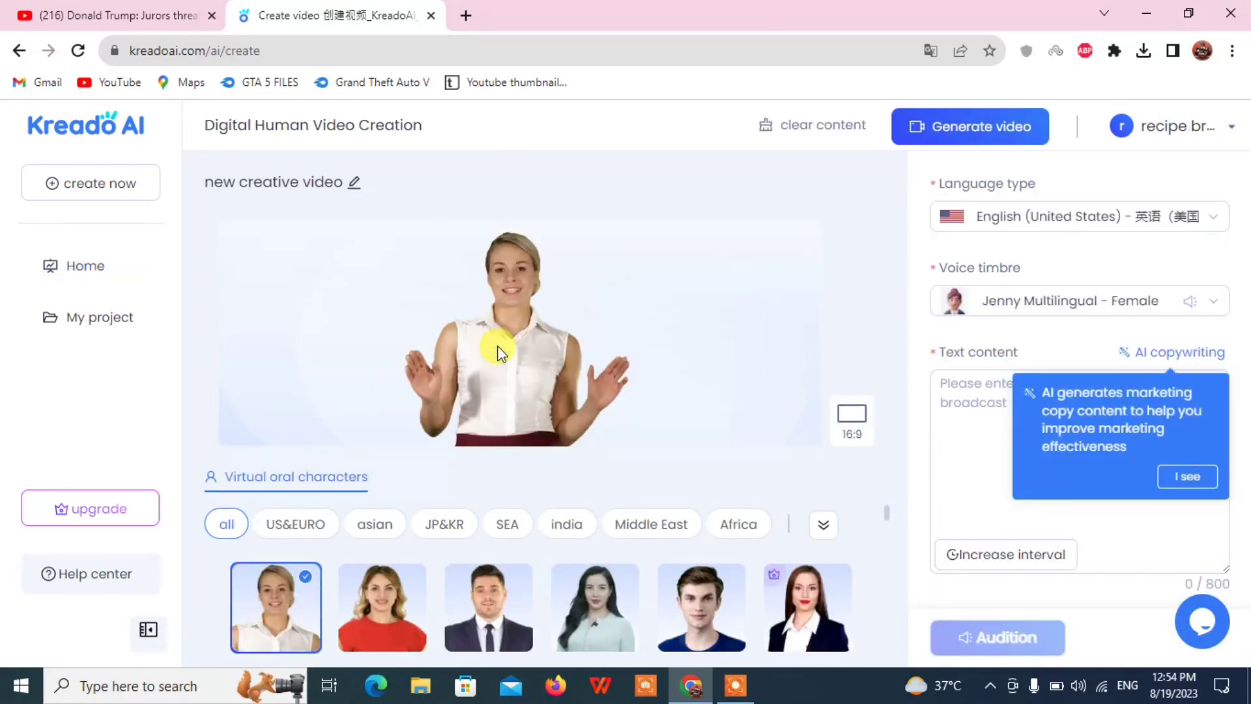
{"action": "left_click", "coordinate": [770, 636]}
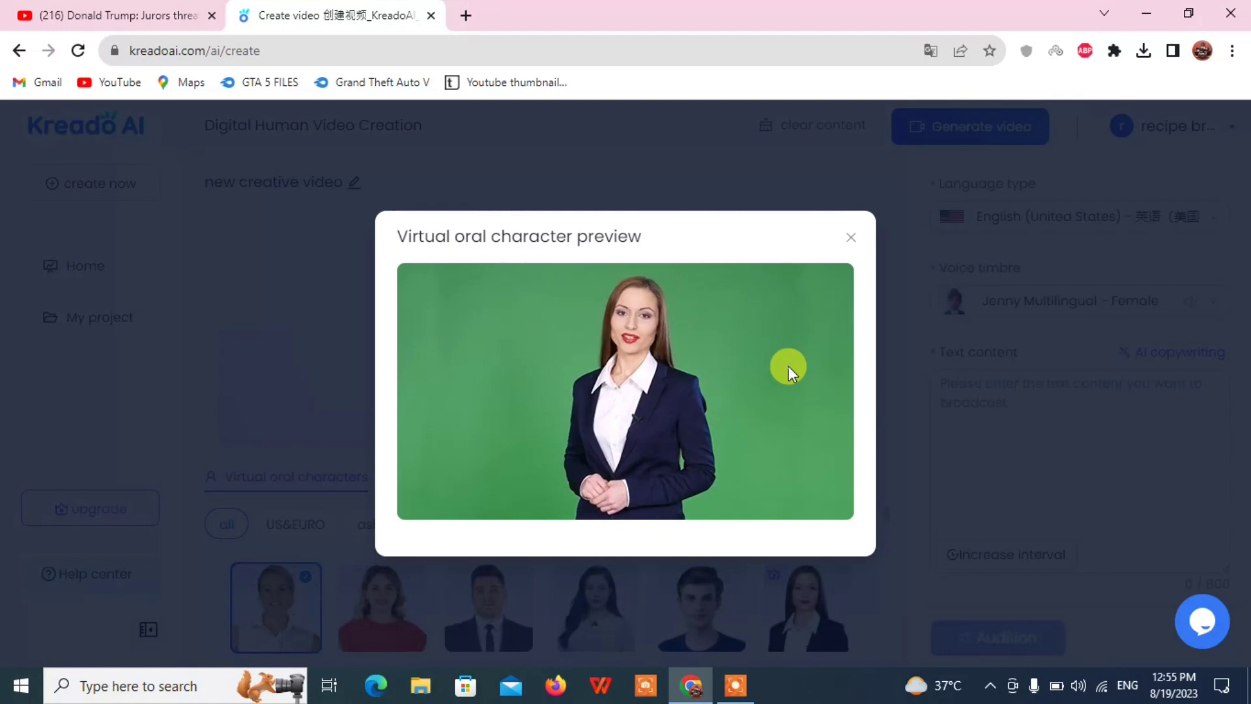
{"action": "left_click", "coordinate": [846, 256]}
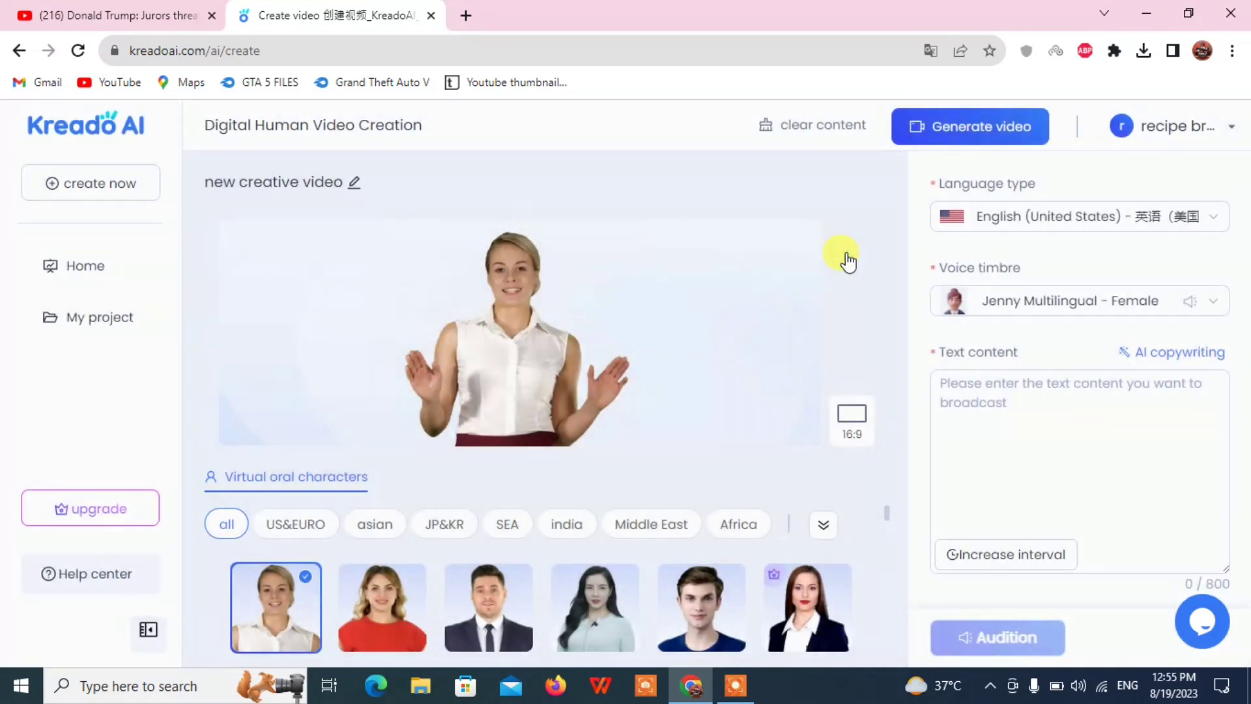
Step: Choose the virtual character of the man in a dark suit and tie and set the voice timbre to Guy - Male
{"action": "left_click", "coordinate": [808, 606]}
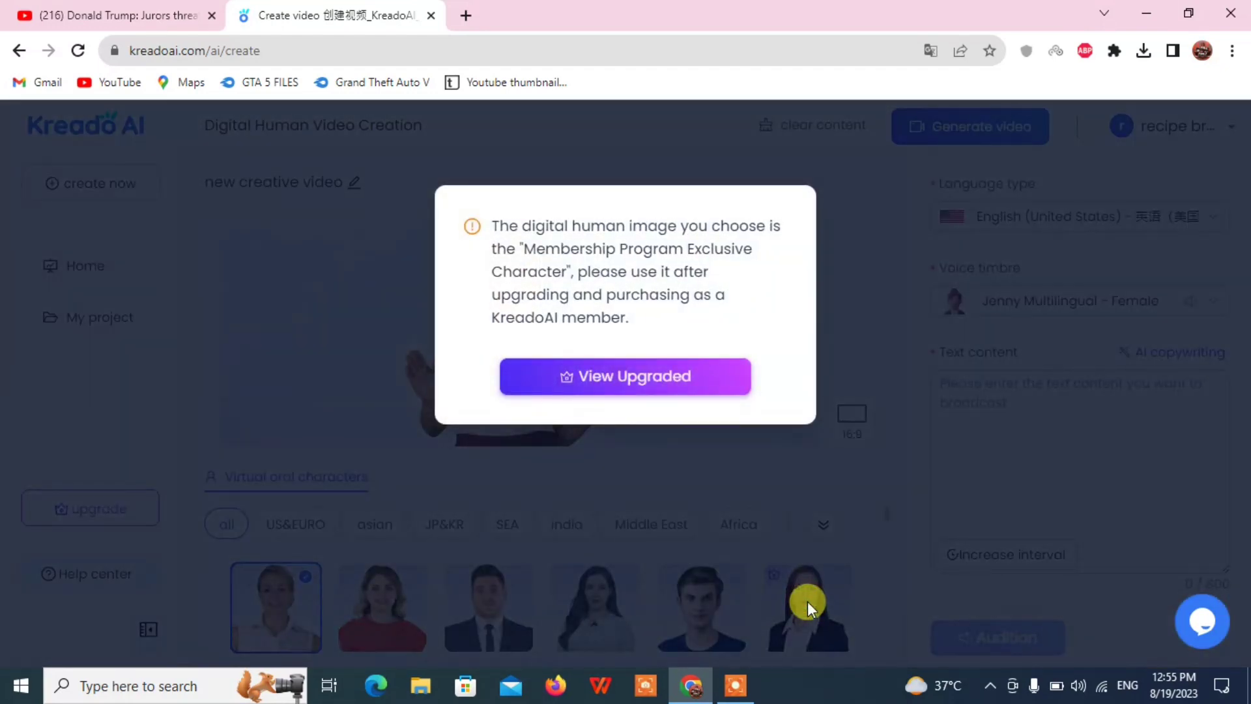
{"action": "left_click", "coordinate": [838, 282]}
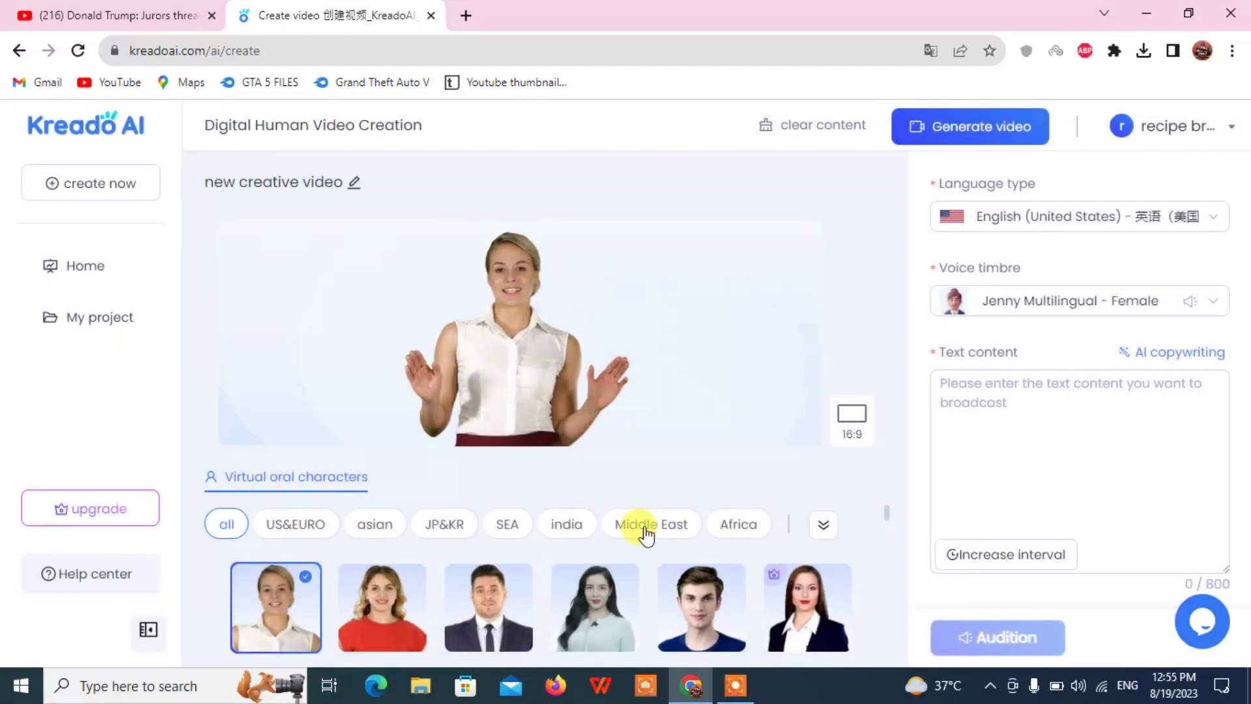
{"action": "left_click", "coordinate": [464, 634]}
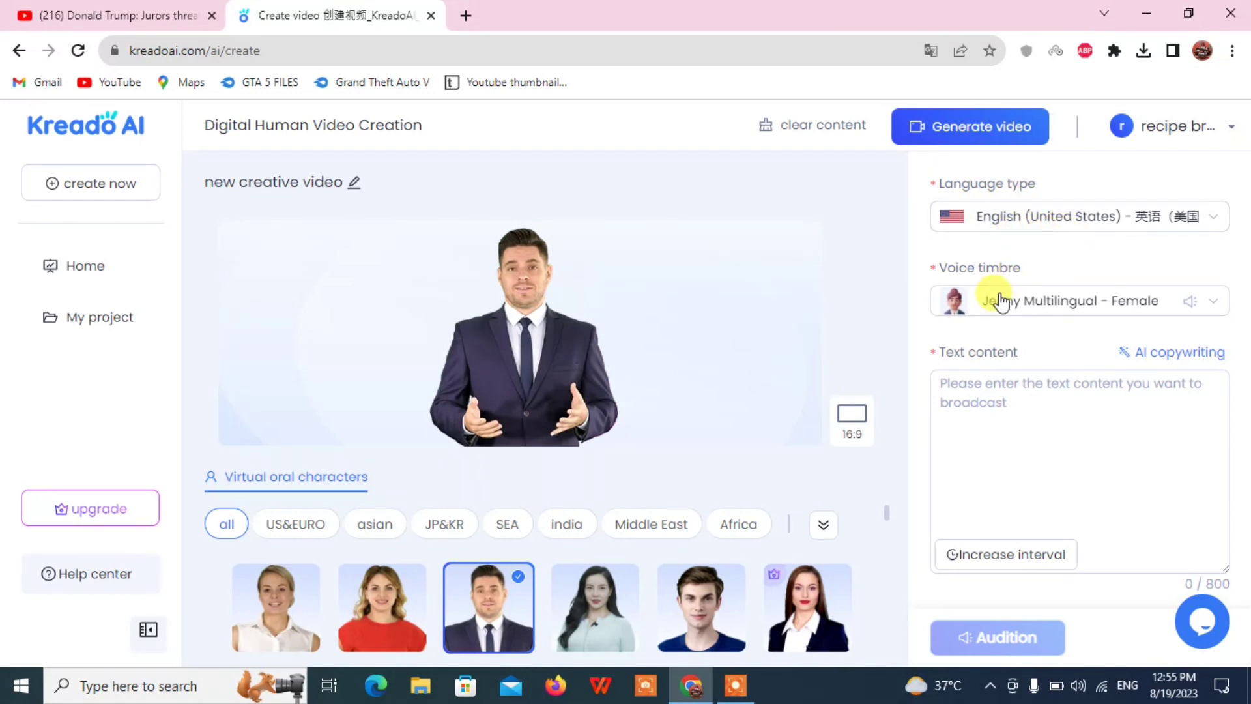
{"action": "left_click", "coordinate": [1126, 316]}
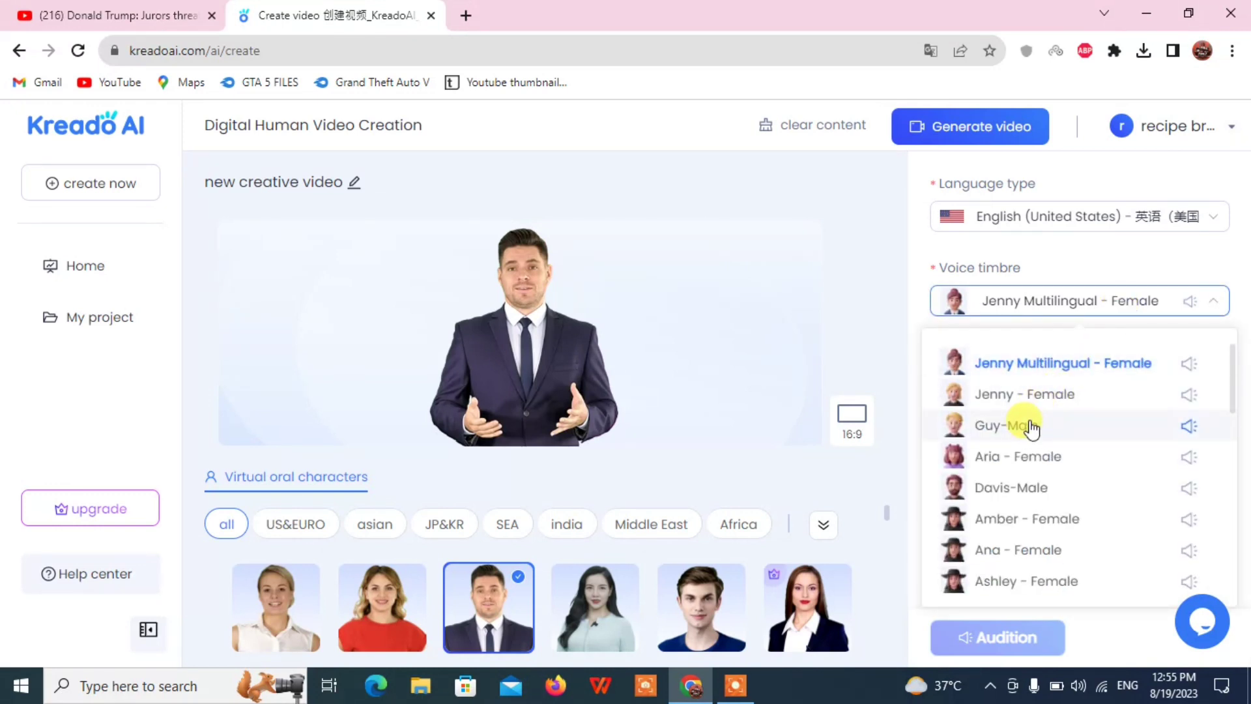
{"action": "left_click", "coordinate": [1030, 427]}
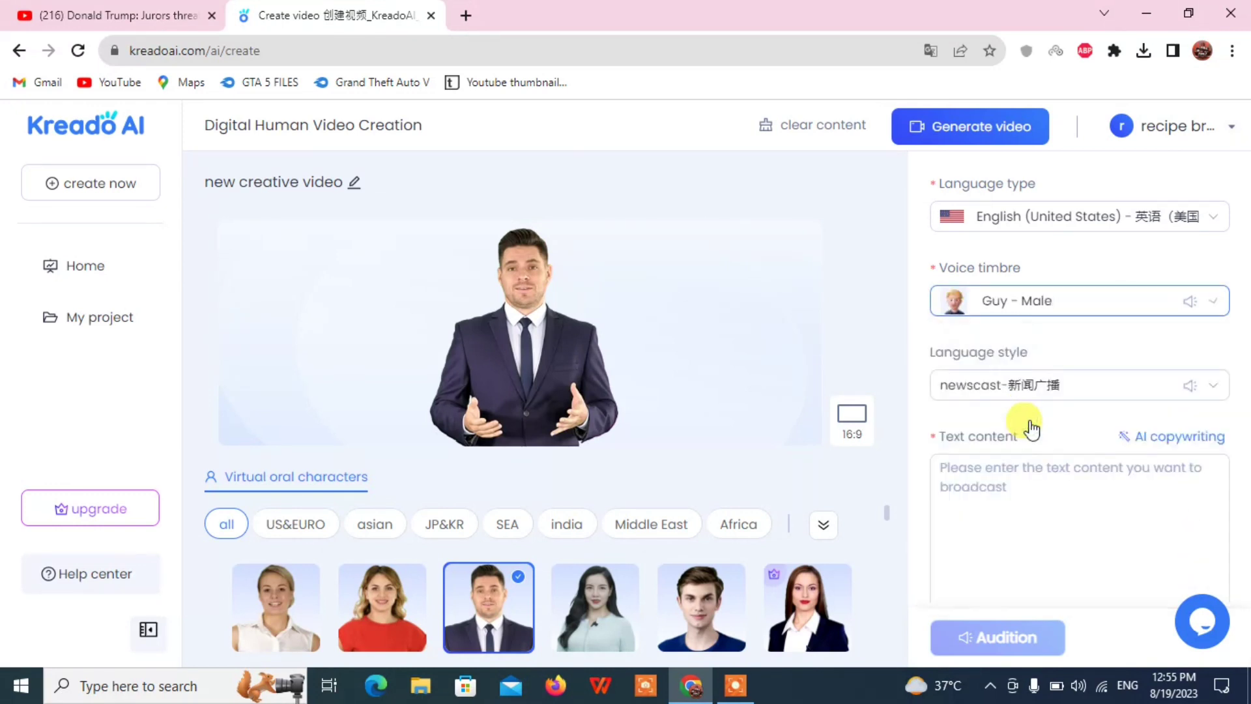
Step: Paste the copied news transcript as the text content and audition the voice reading it
{"action": "left_click", "coordinate": [1007, 509]}
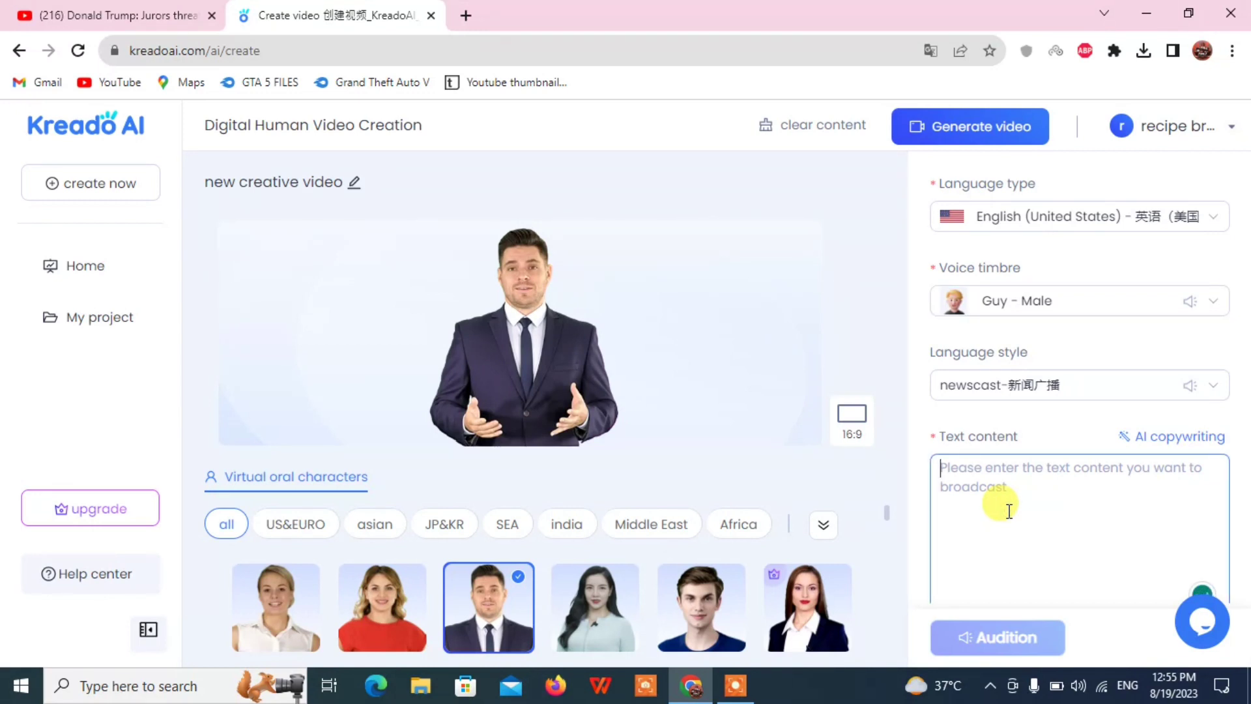
{"action": "key", "text": "ctrl+v"}
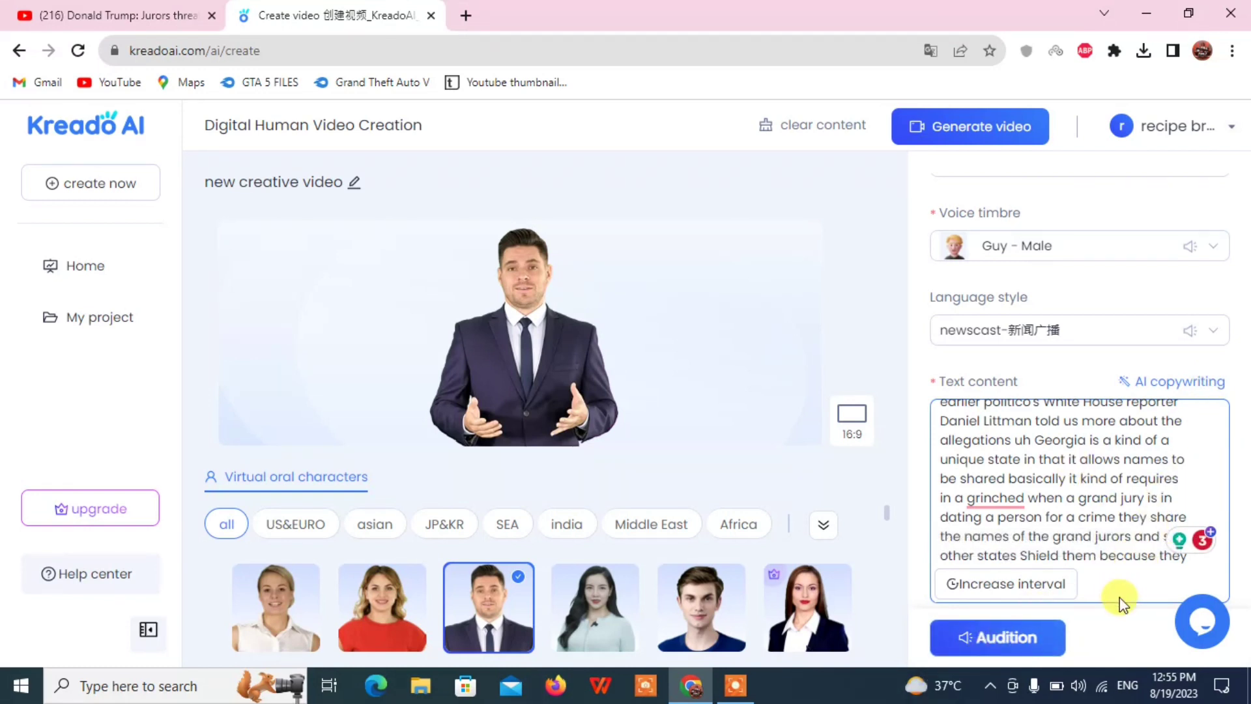
{"action": "left_click", "coordinate": [1050, 631]}
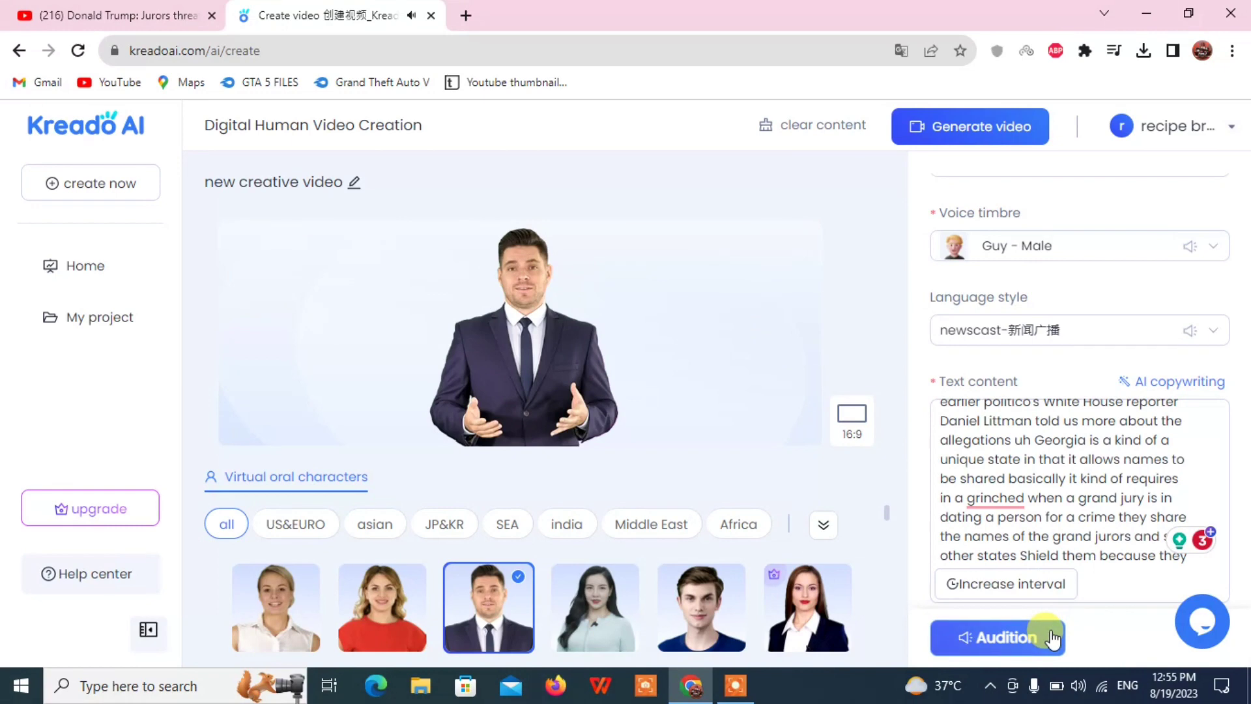
Step: Generate the digital human video and confirm the K coin cost
{"action": "left_click", "coordinate": [948, 142]}
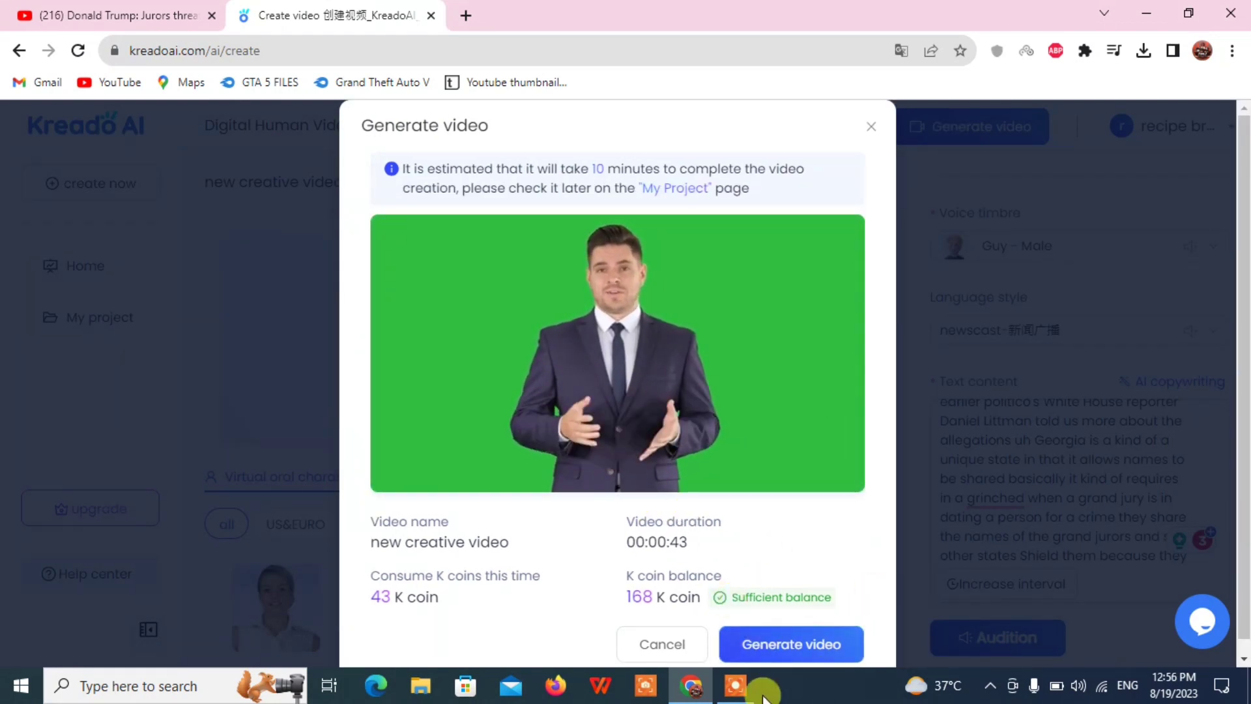
{"action": "left_click", "coordinate": [760, 653]}
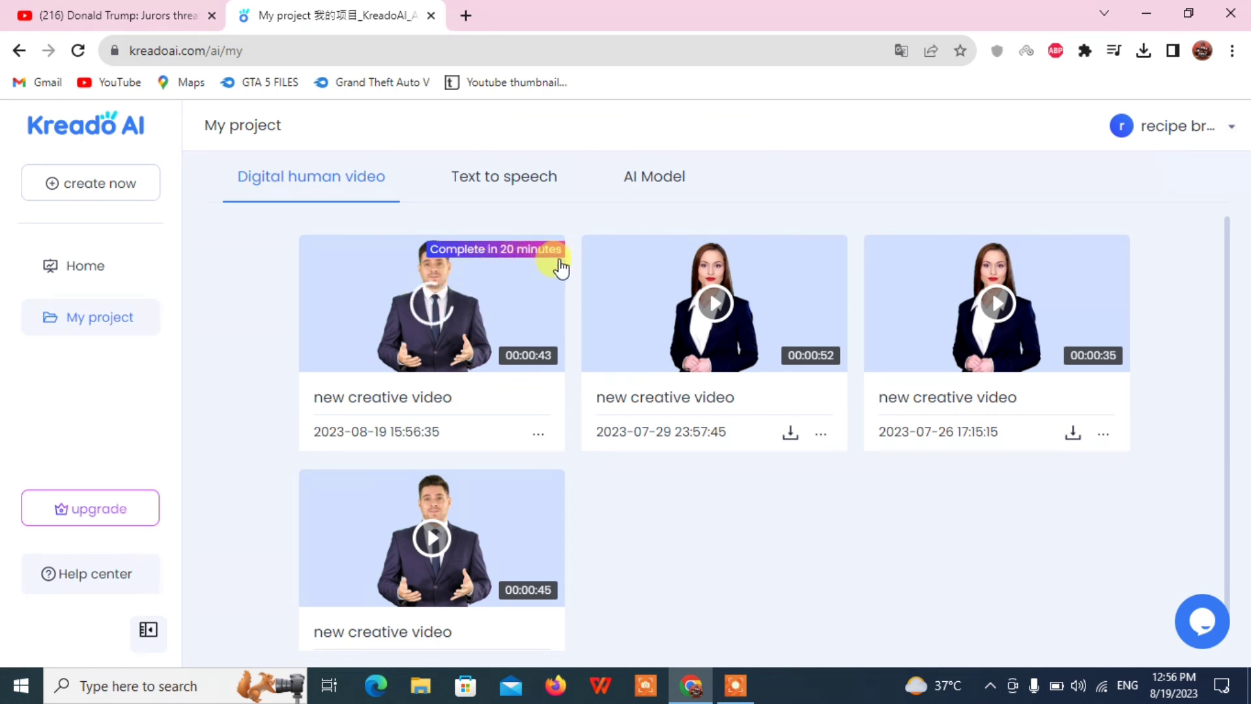
Step: Search Google for "pictory login" in a new tab and open the Pictory.AI app
{"action": "left_click", "coordinate": [464, 16]}
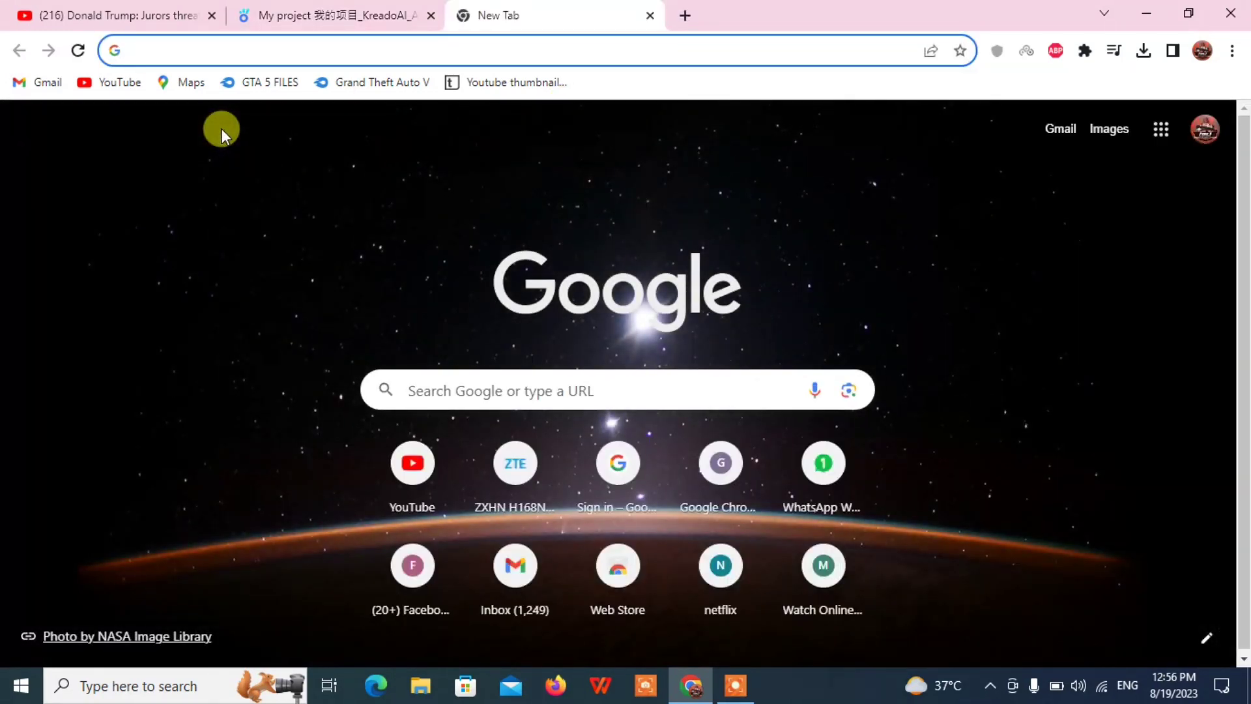
{"action": "left_click", "coordinate": [284, 50]}
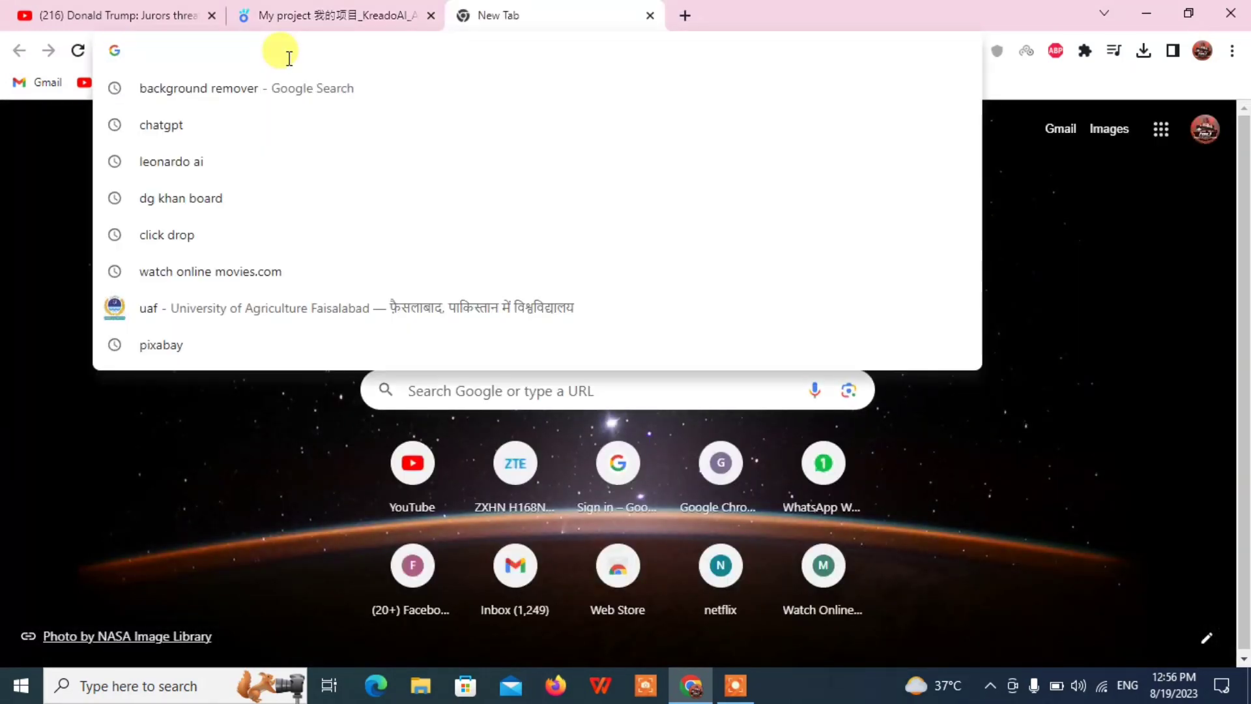
{"action": "type", "text": "pictory"}
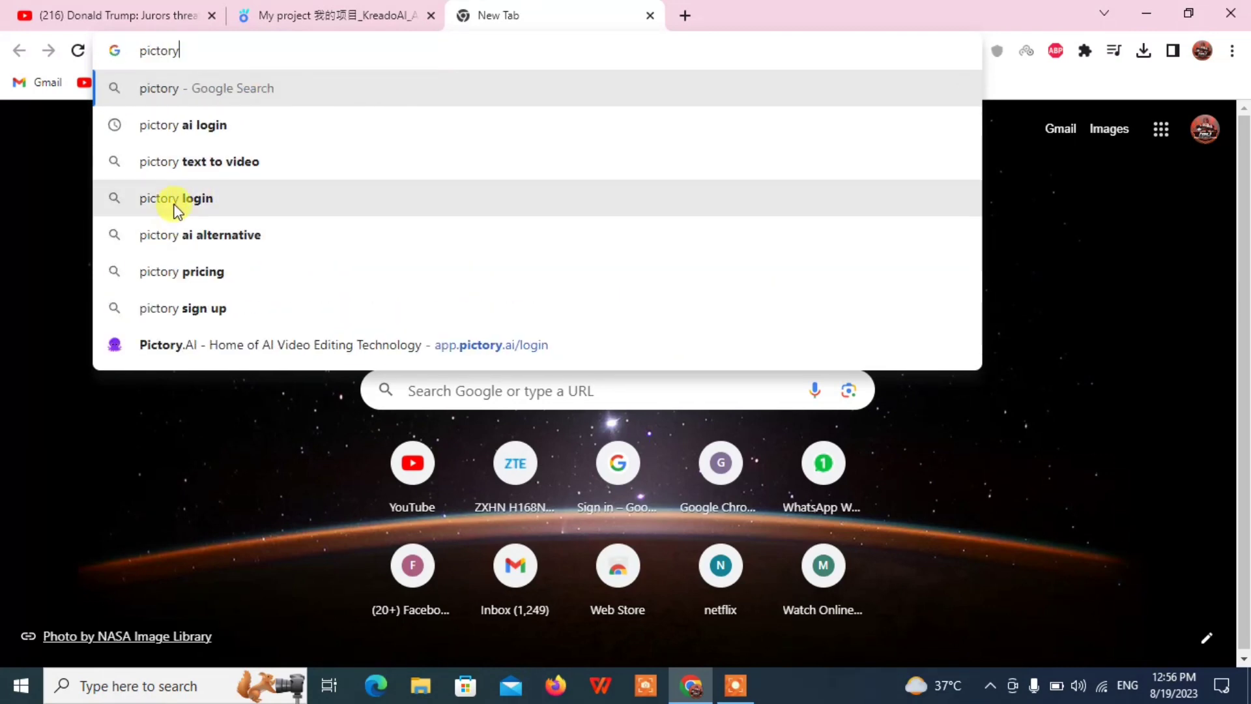
{"action": "left_click", "coordinate": [187, 197]}
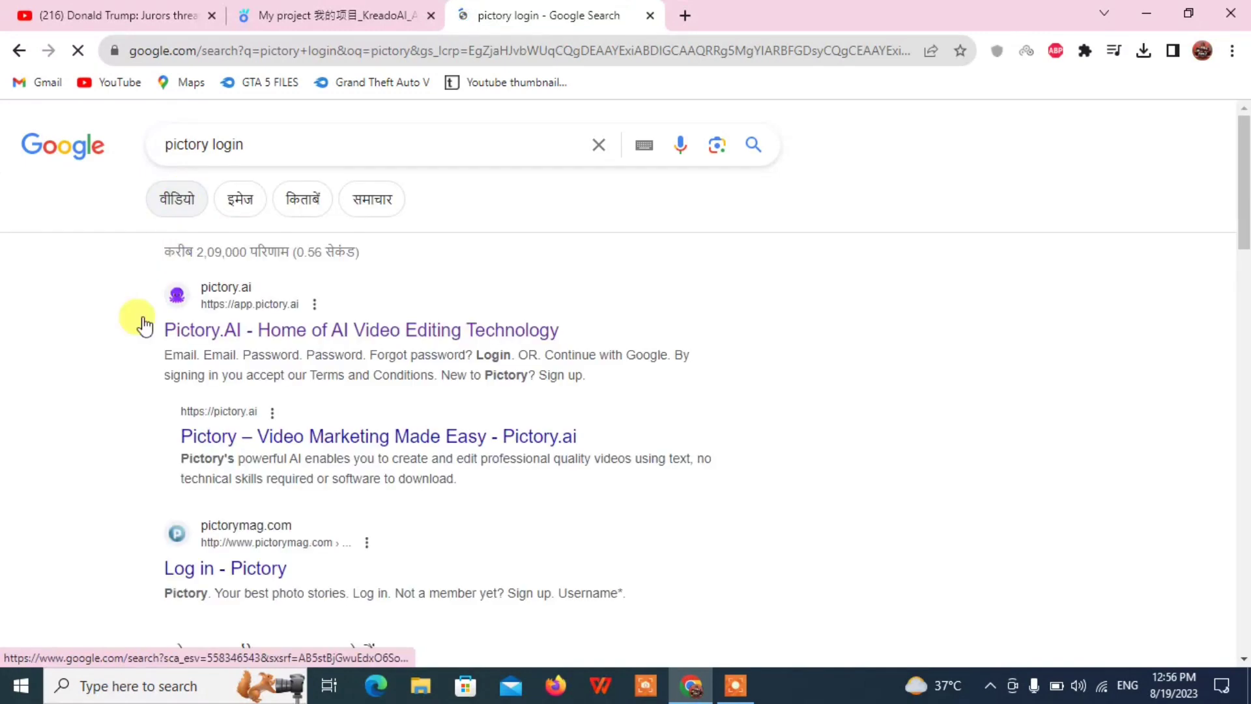
{"action": "left_click", "coordinate": [204, 337]}
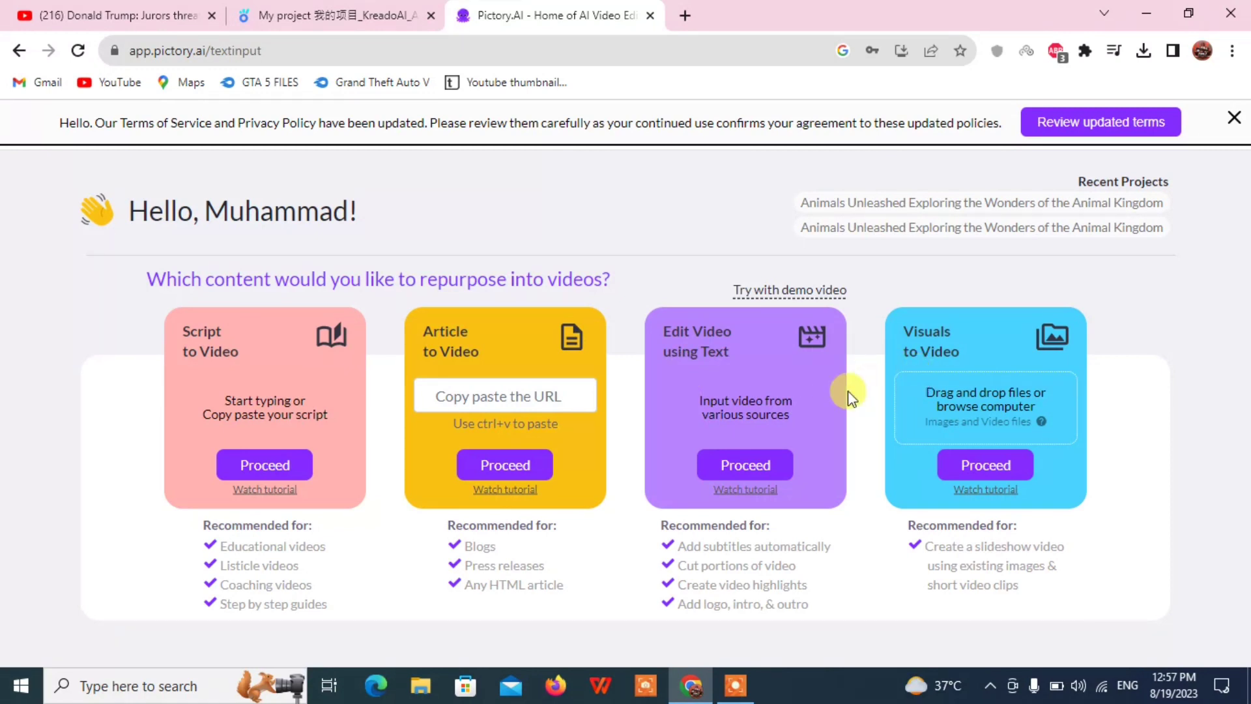
Step: Start a Script to Video project and paste the transcript from the clipboard as its script
{"action": "left_click", "coordinate": [229, 470]}
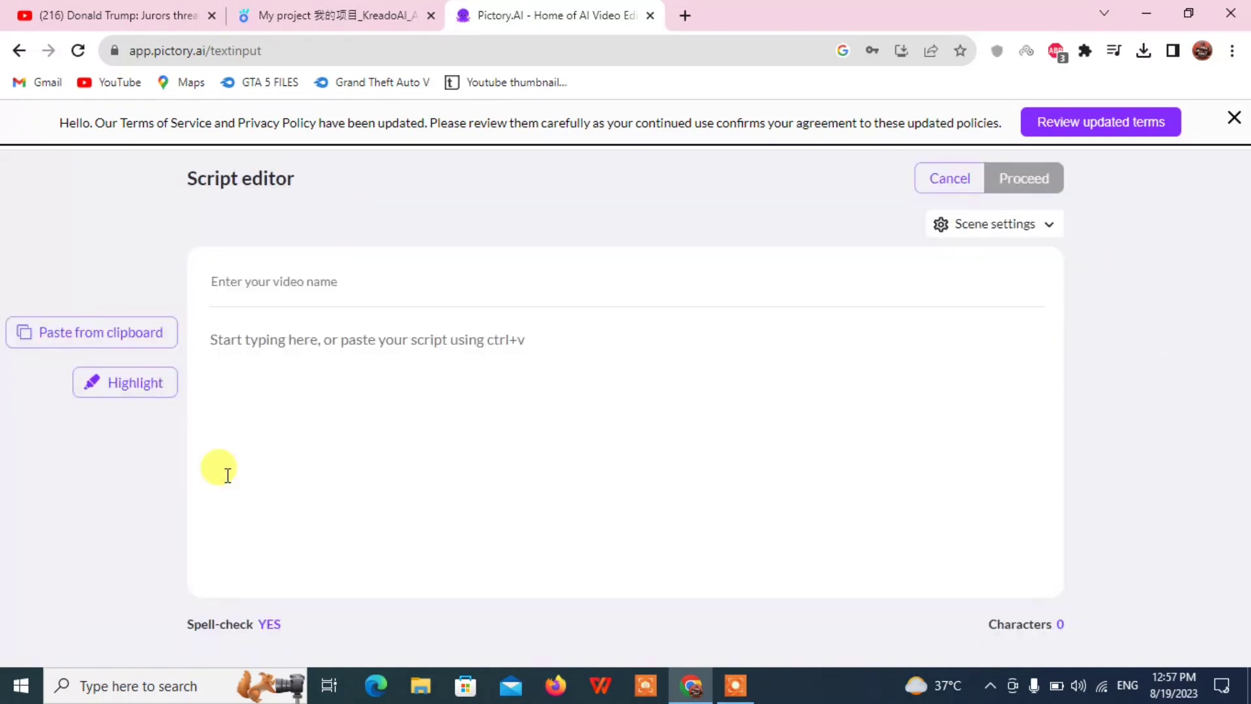
{"action": "left_click", "coordinate": [140, 332]}
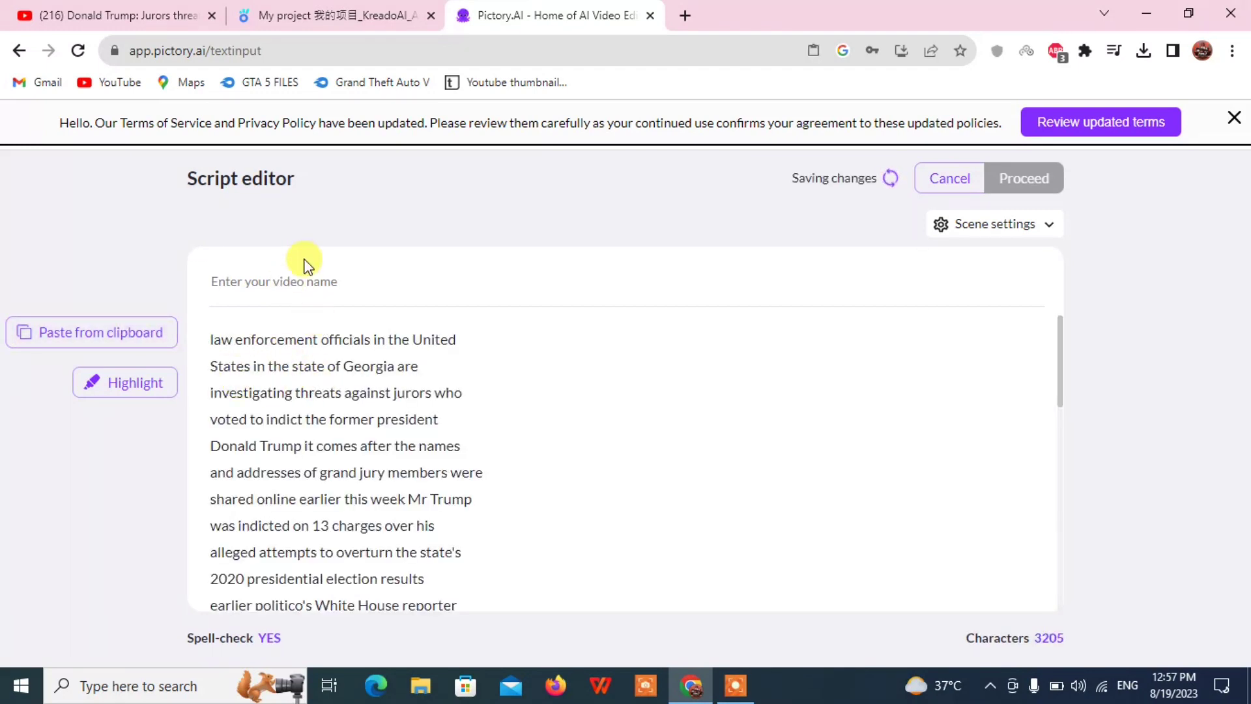
Step: Copy the YouTube headline "Donald Trump: Jurors threatened over indicting former President in Georgia" and paste it as the Pictory video name
{"action": "left_click", "coordinate": [289, 279]}
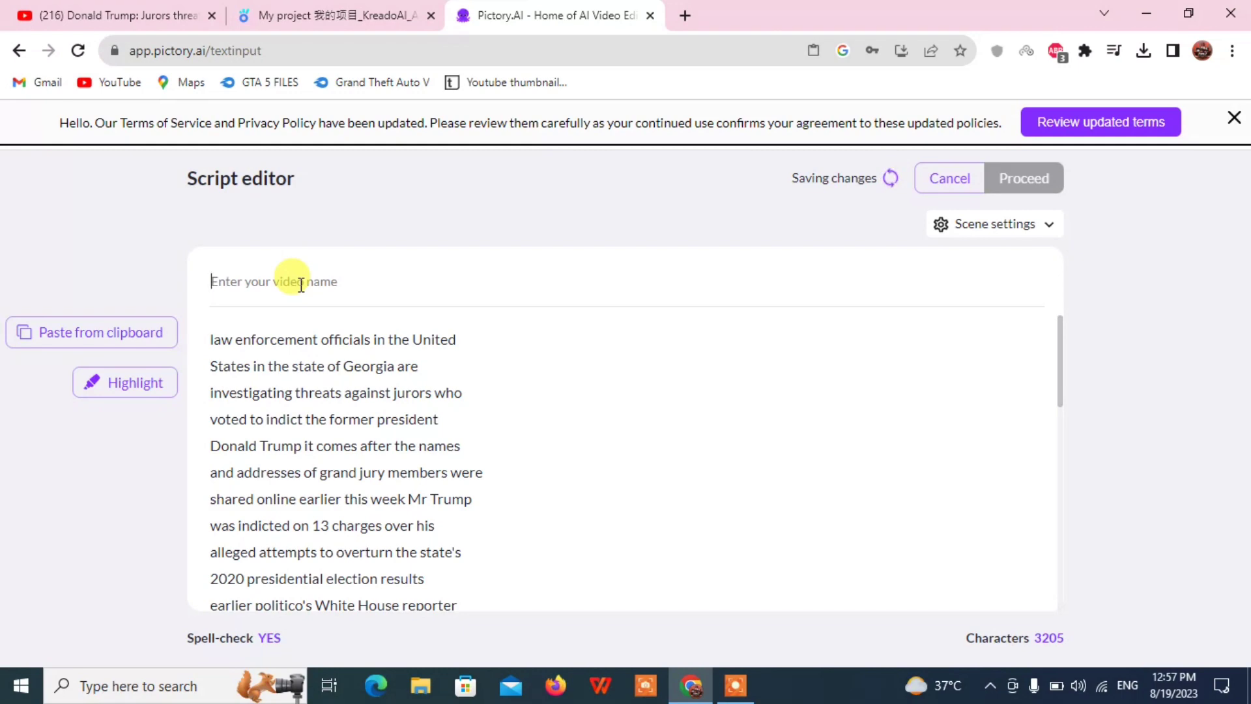
{"action": "left_click", "coordinate": [155, 8]}
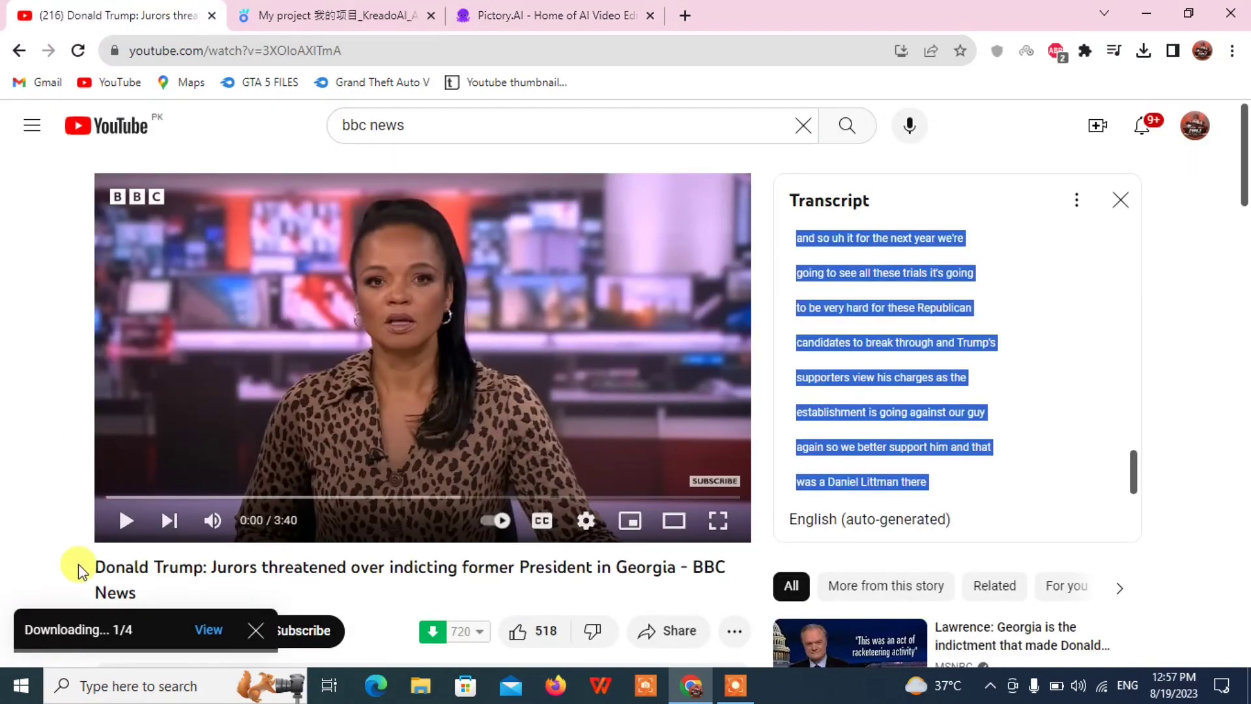
{"action": "left_click_drag", "start_coordinate": [96, 567], "coordinate": [671, 574]}
{"action": "right_click", "coordinate": [672, 575]}
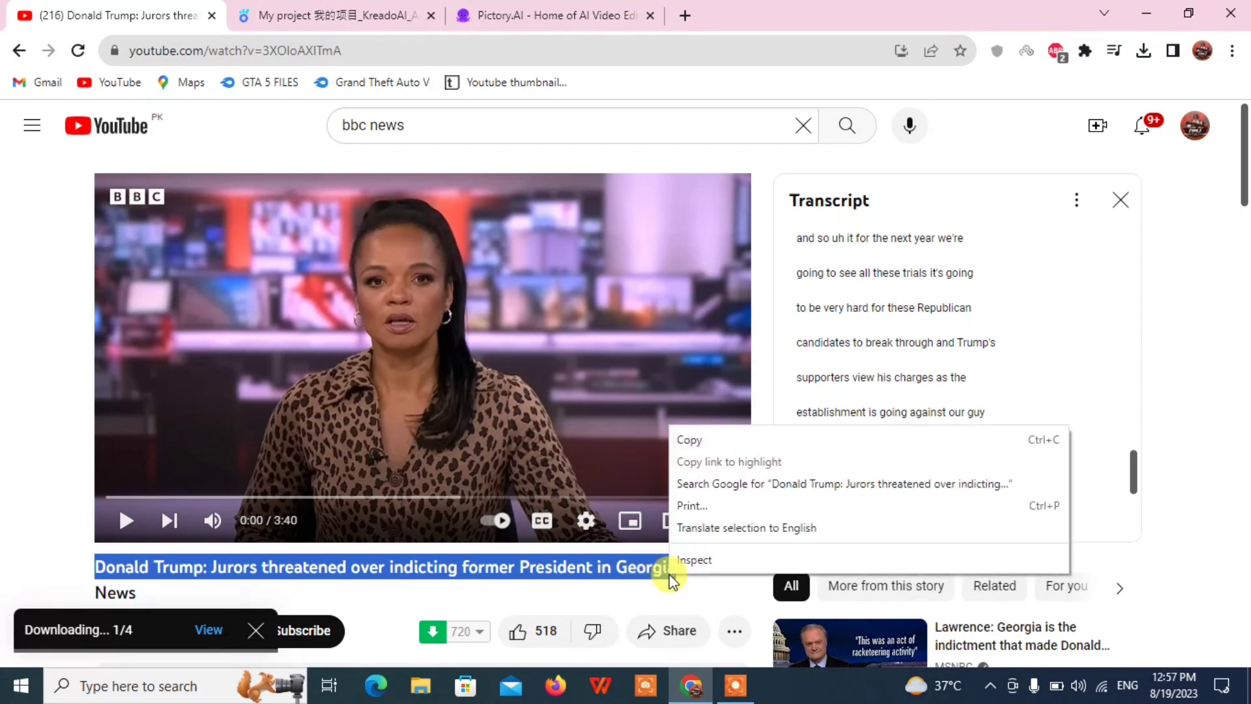
{"action": "left_click", "coordinate": [742, 449]}
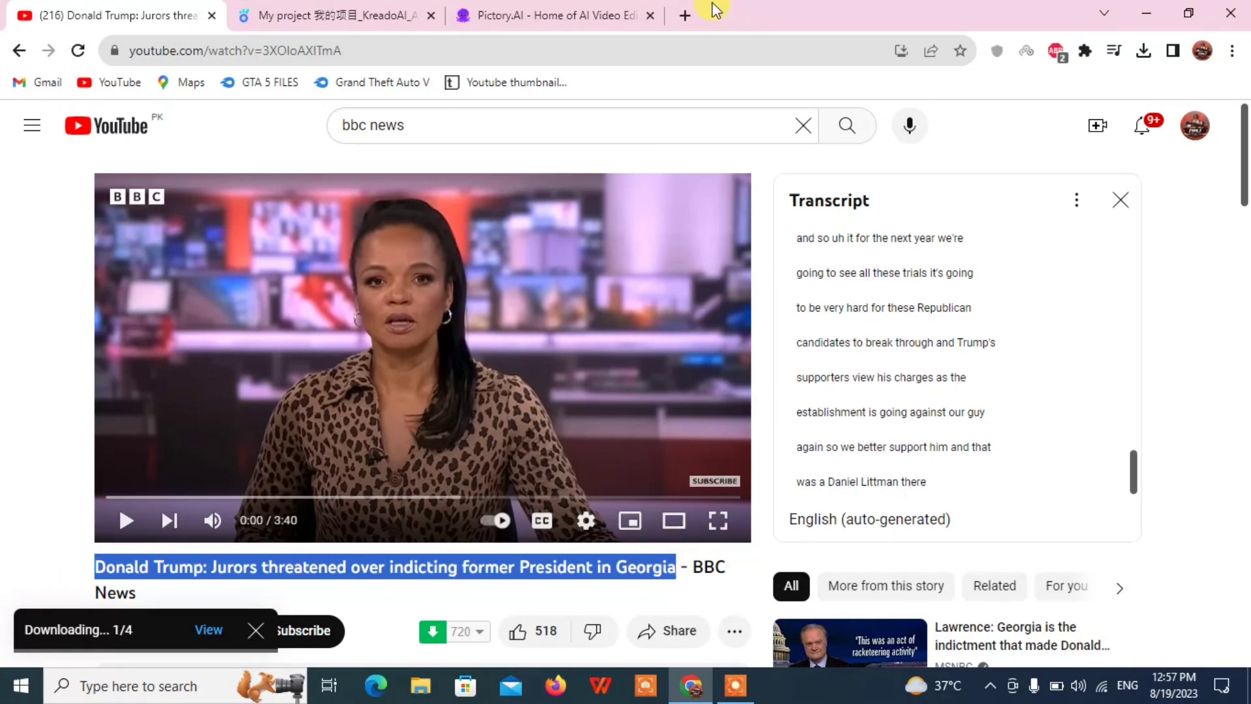
{"action": "left_click", "coordinate": [569, 11]}
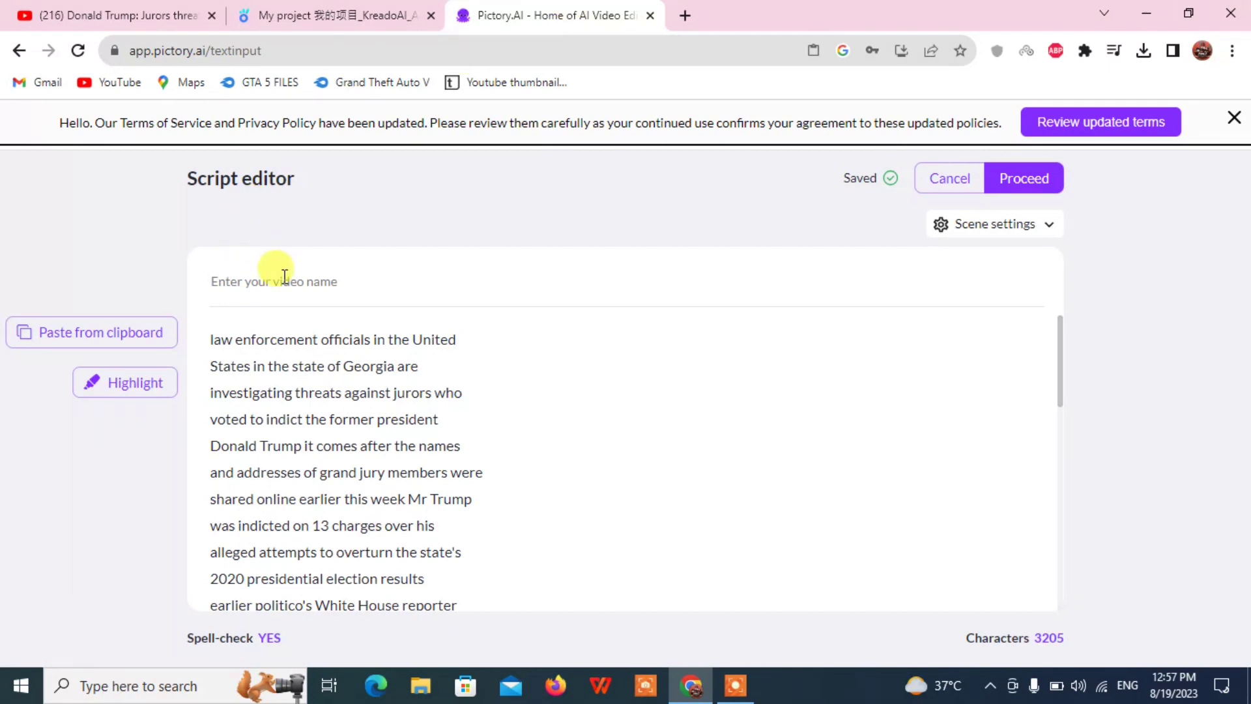
{"action": "key", "text": "ctrl+v"}
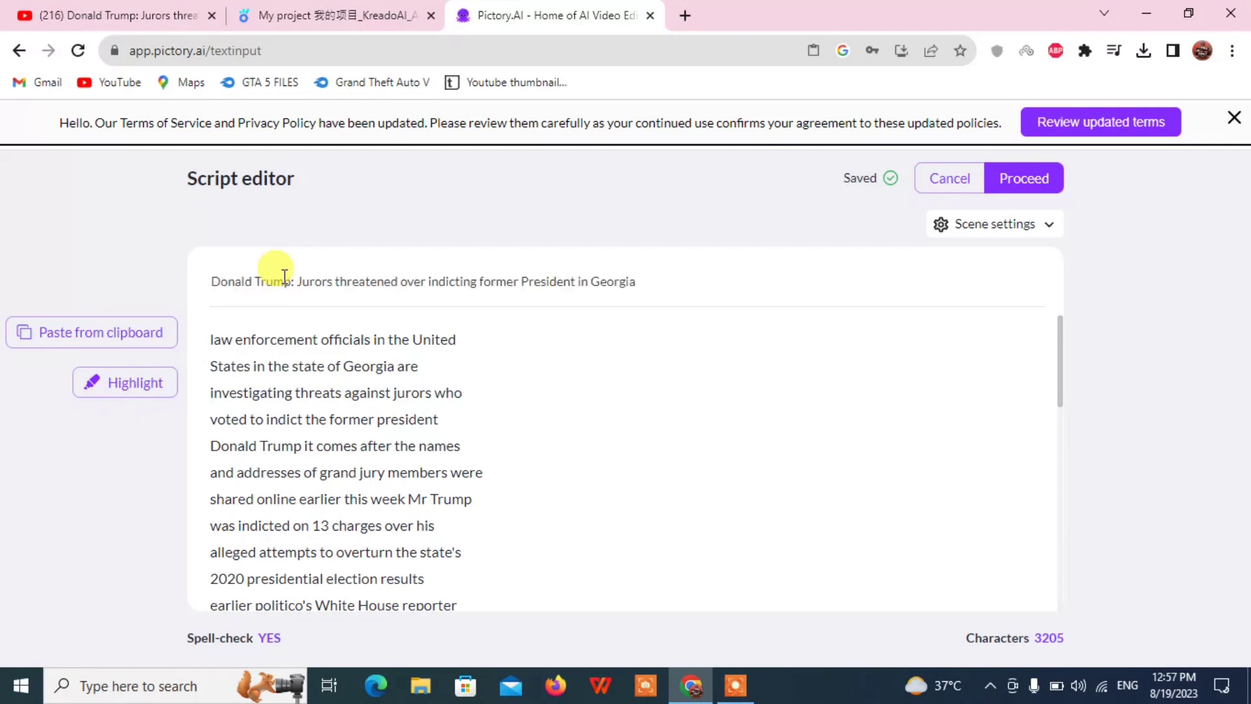
Step: Check the scene settings and proceed from the script editor to the template selection
{"action": "left_click", "coordinate": [957, 225]}
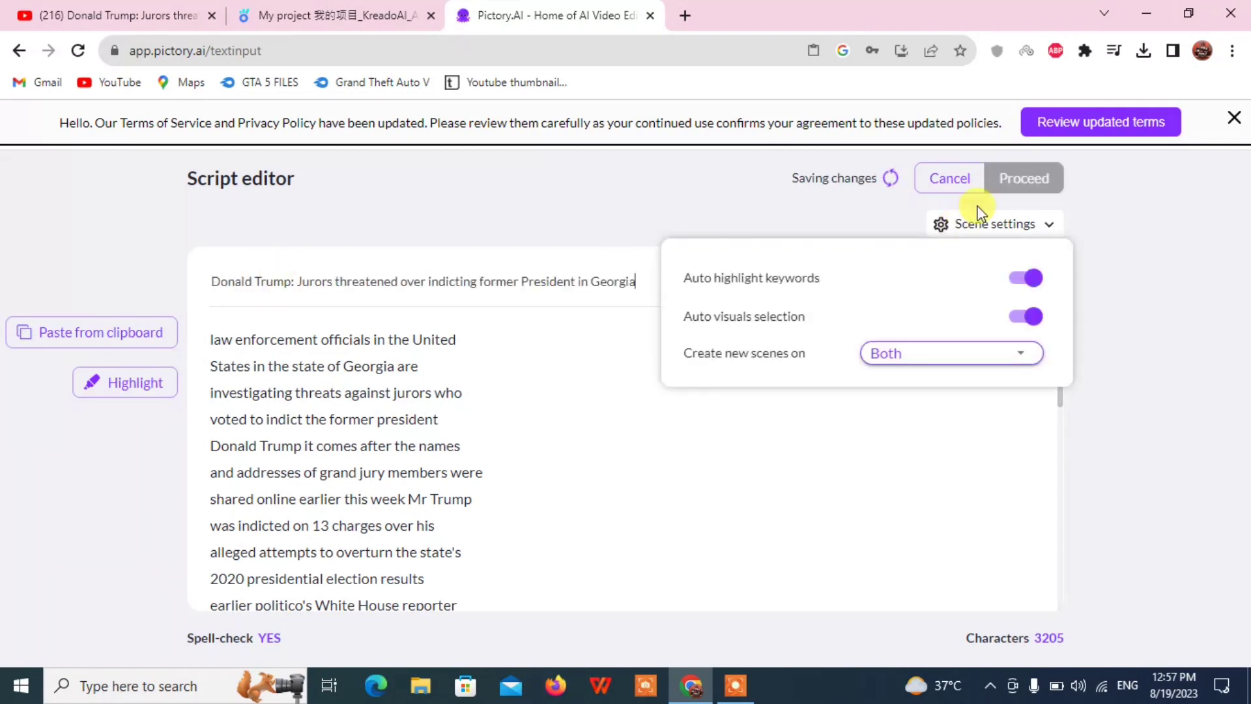
{"action": "left_click", "coordinate": [812, 380]}
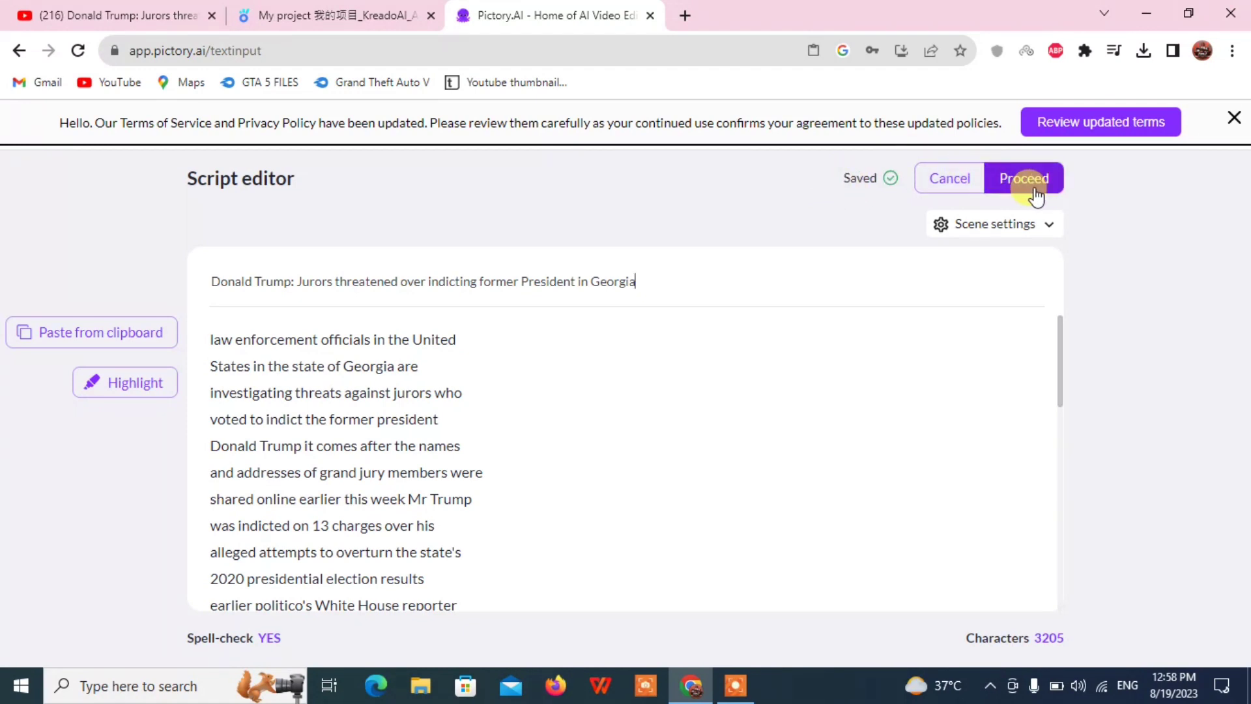
{"action": "left_click", "coordinate": [1035, 193]}
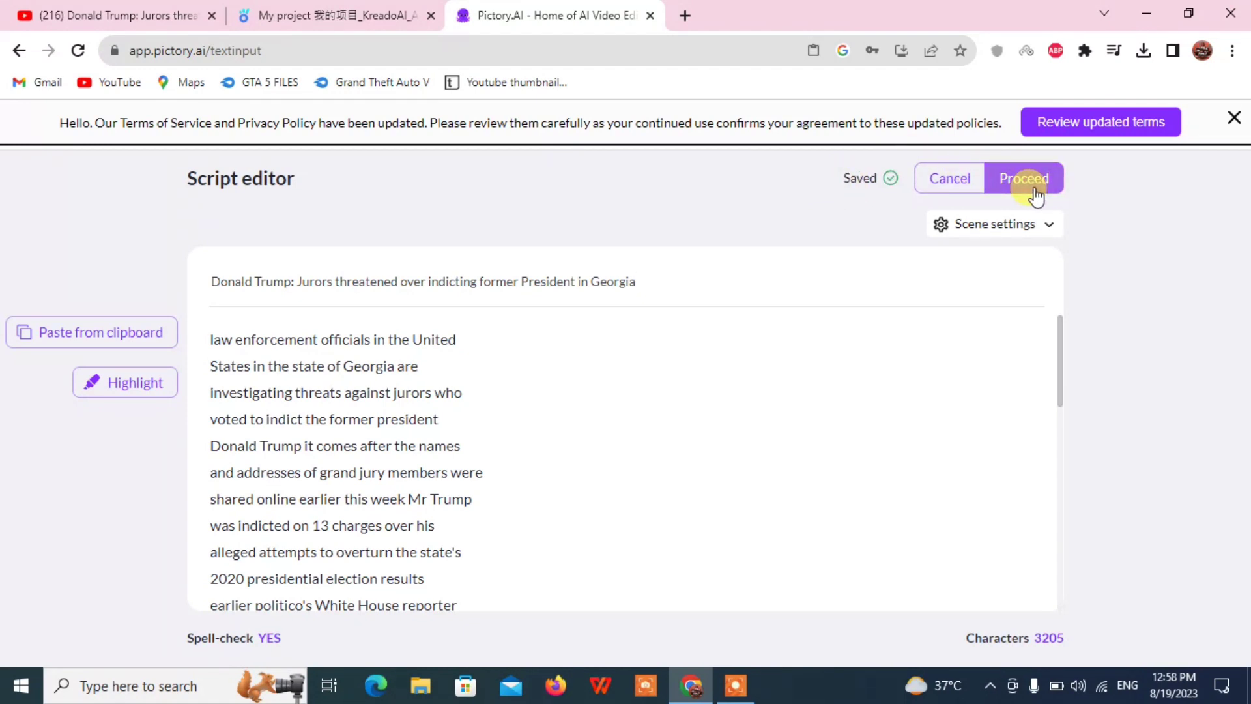
{"action": "left_click", "coordinate": [1035, 189]}
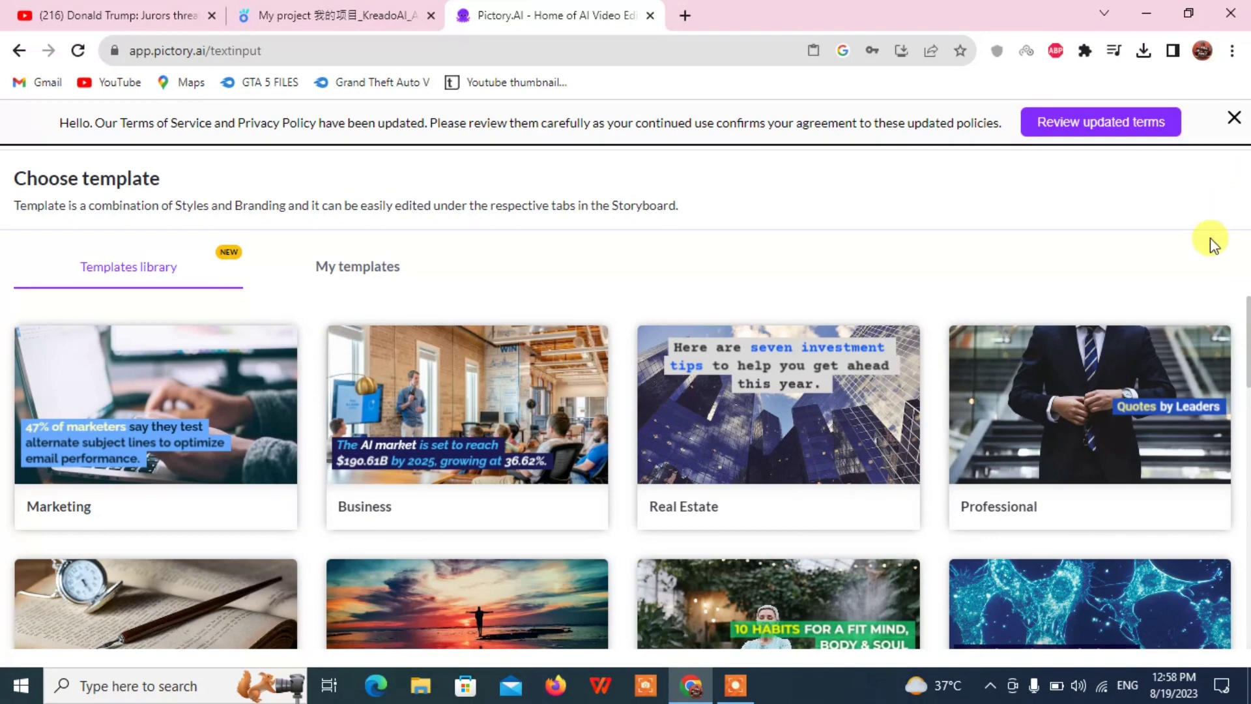
Step: Browse the templates library and apply the Professional template in the 16:9 aspect ratio
{"action": "scroll", "coordinate": [1132, 370], "scroll_direction": "down", "scroll_amount": 1}
{"action": "scroll", "coordinate": [1160, 369], "scroll_direction": "down", "scroll_amount": 4}
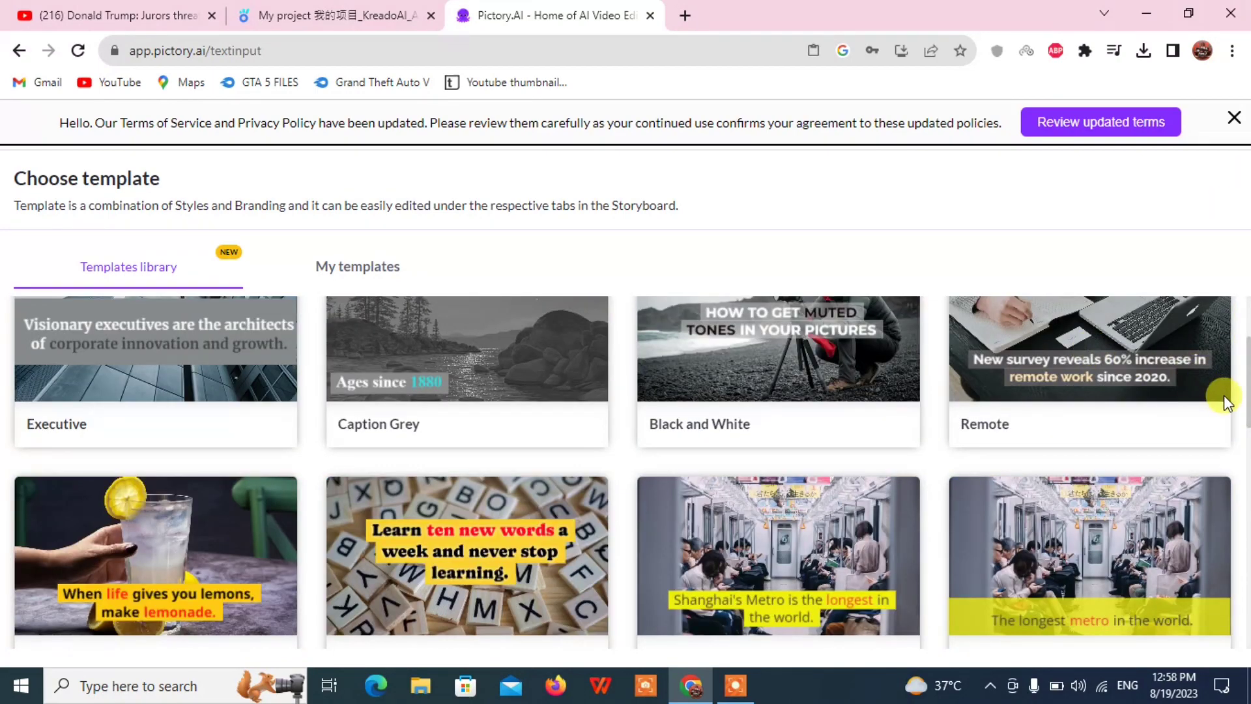
{"action": "scroll", "coordinate": [1232, 339], "scroll_direction": "up", "scroll_amount": 3}
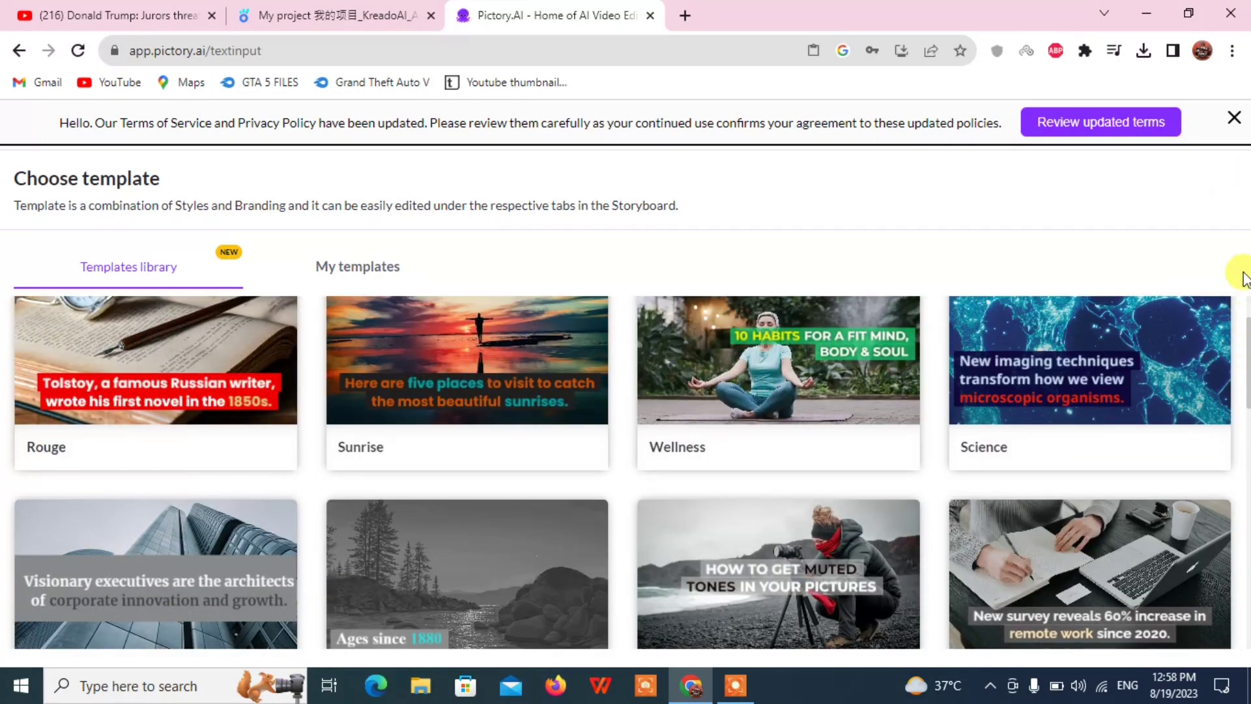
{"action": "scroll", "coordinate": [1245, 277], "scroll_direction": "down", "scroll_amount": 5}
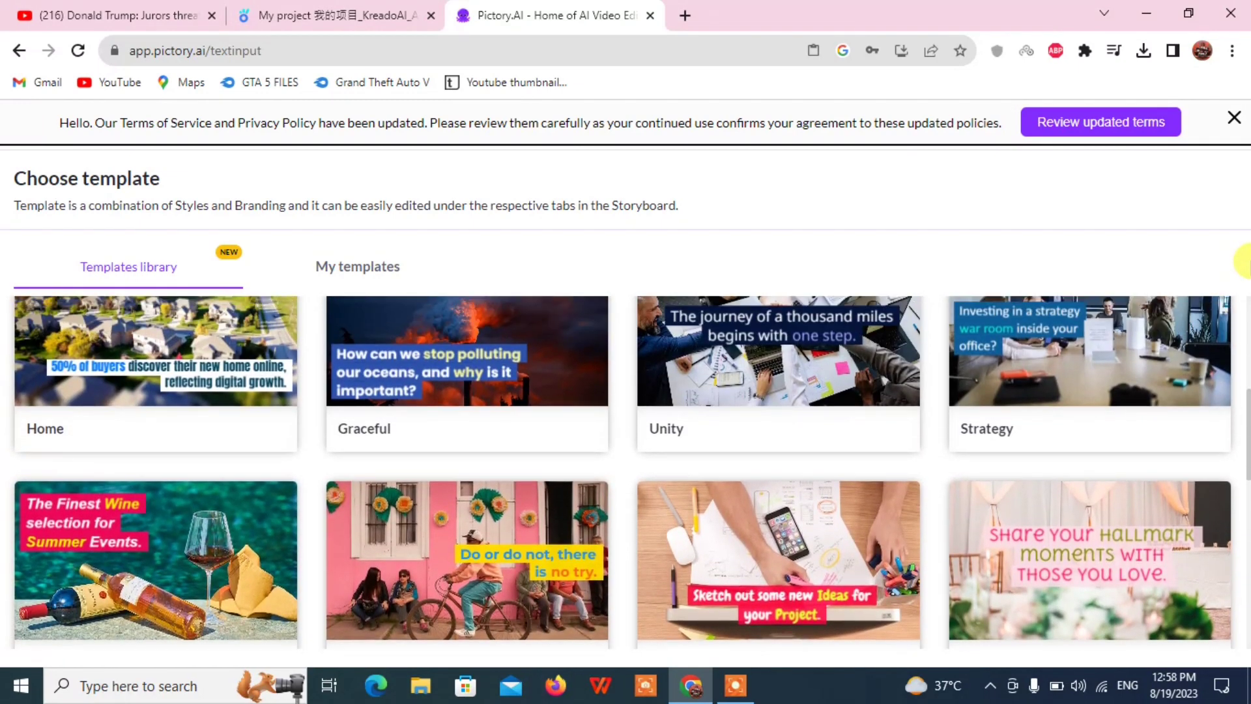
{"action": "scroll", "coordinate": [1245, 261], "scroll_direction": "up", "scroll_amount": 5}
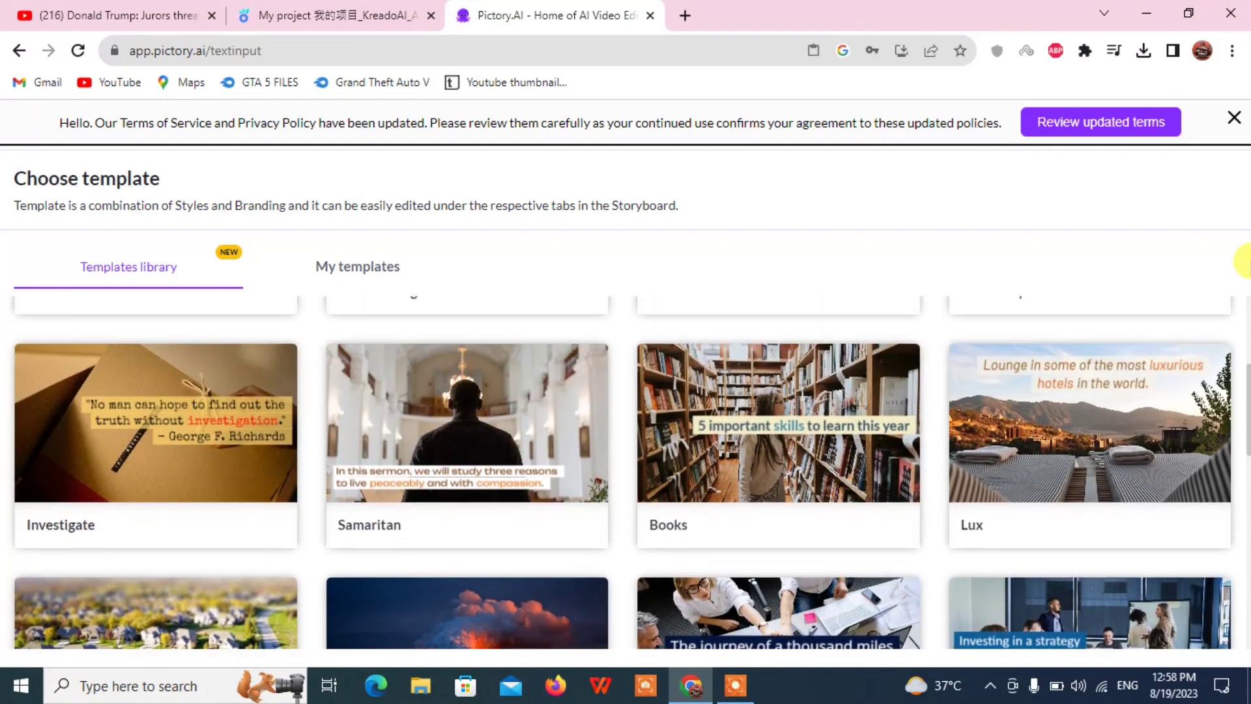
{"action": "scroll", "coordinate": [1244, 261], "scroll_direction": "up", "scroll_amount": 2}
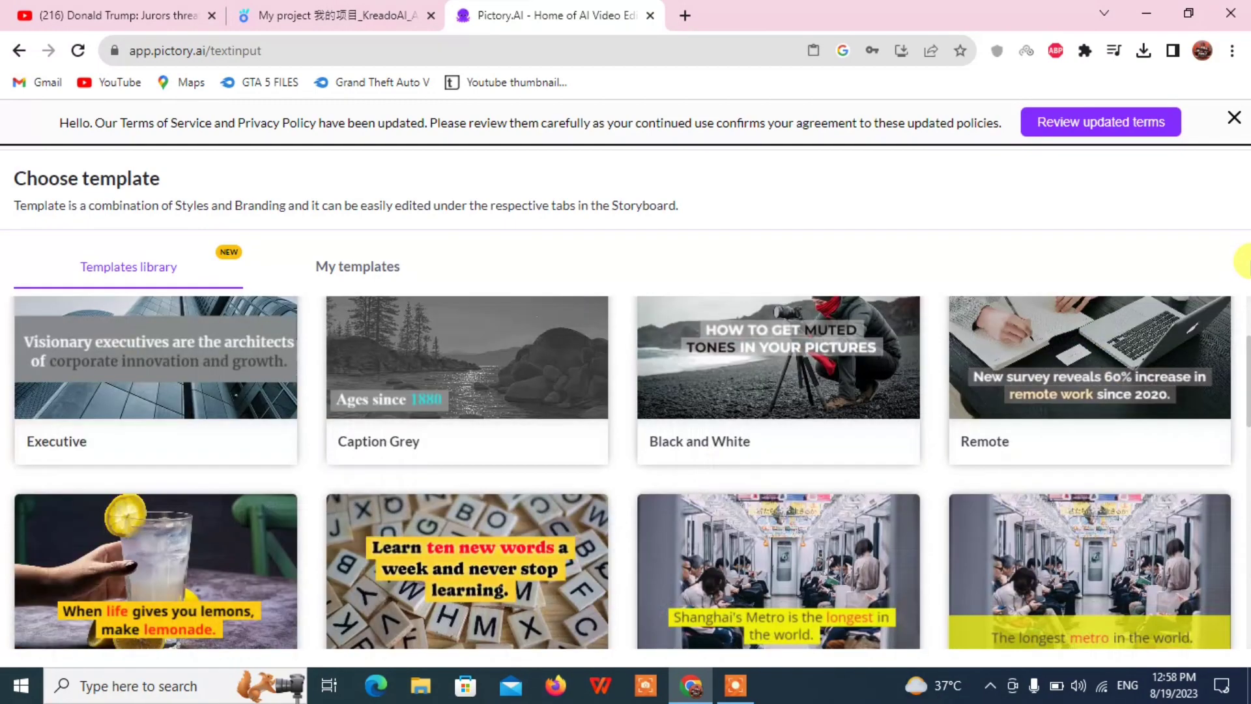
{"action": "scroll", "coordinate": [1245, 261], "scroll_direction": "up", "scroll_amount": 3}
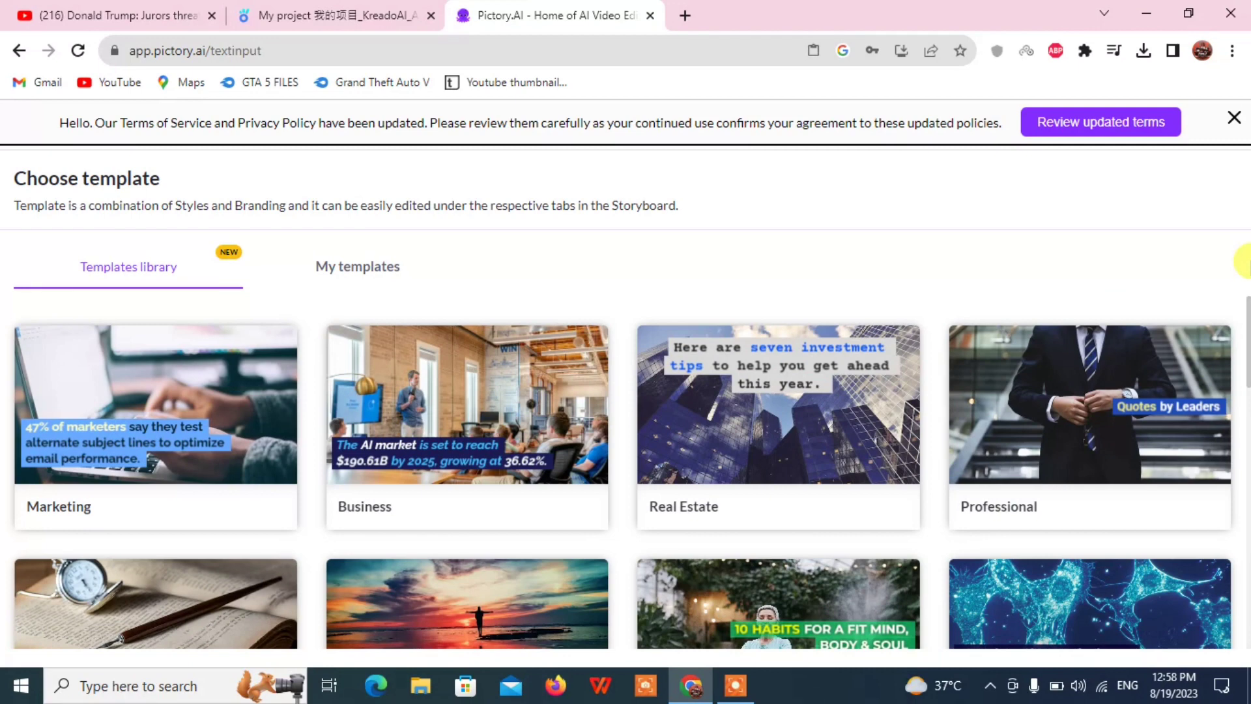
{"action": "mouse_move", "coordinate": [1155, 466]}
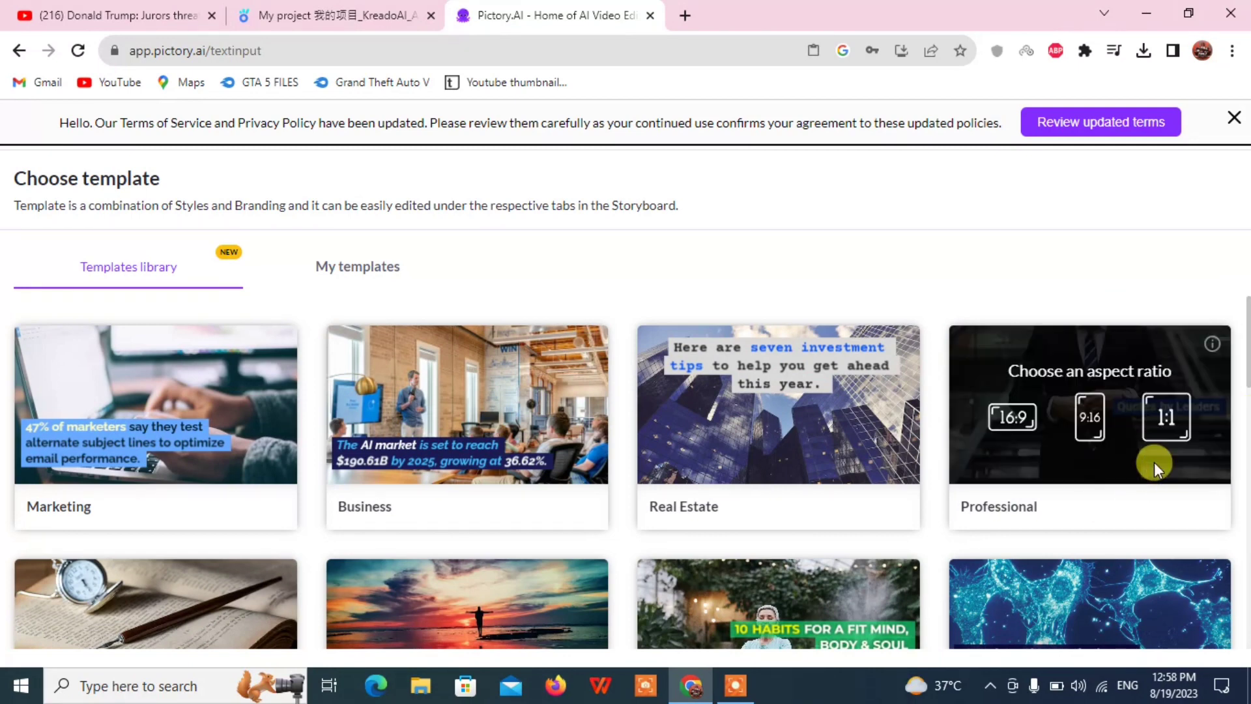
{"action": "left_click", "coordinate": [1013, 432]}
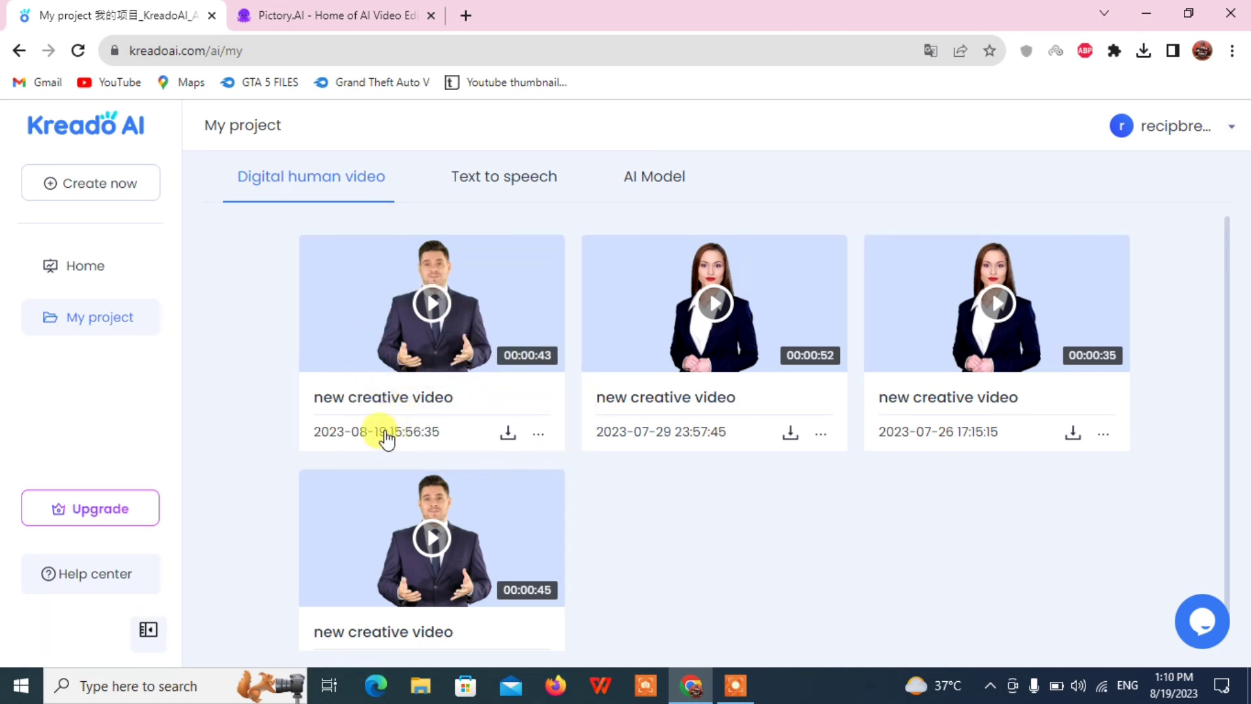
Step: Download the newest digital human video from the KreadoAI projects and check the Pictory storyboard's progress
{"action": "left_click", "coordinate": [506, 427]}
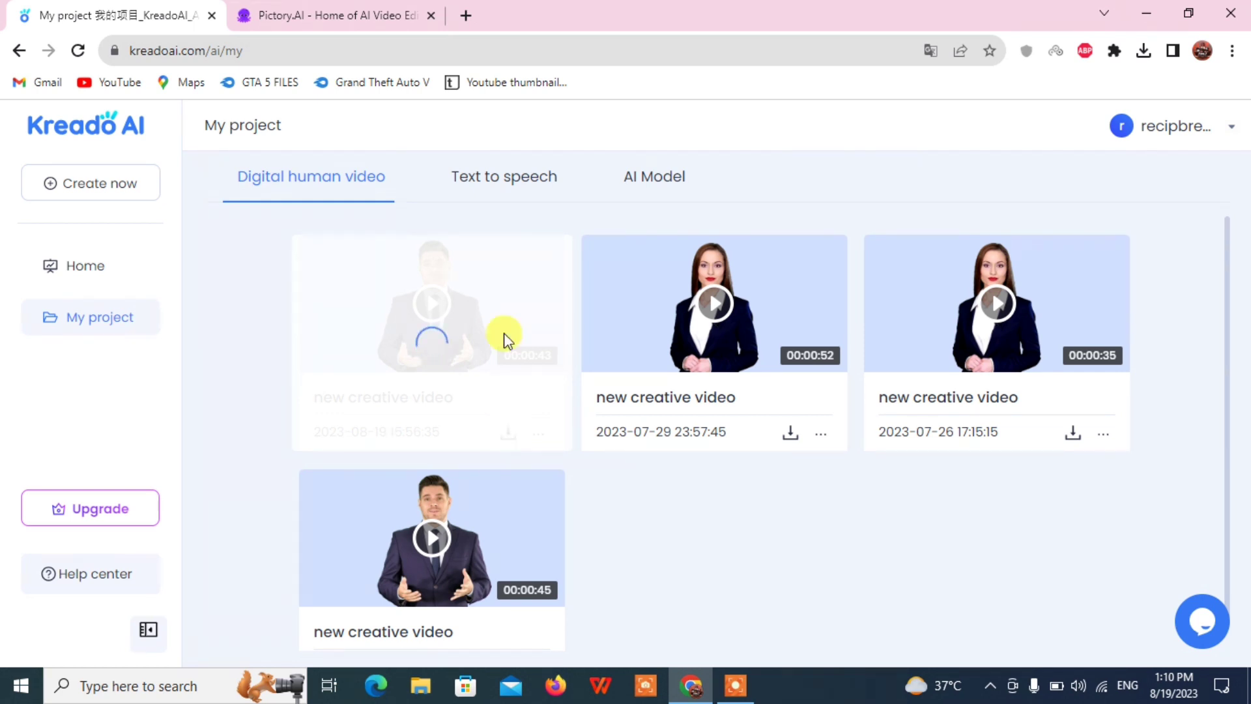
{"action": "left_click", "coordinate": [369, 10]}
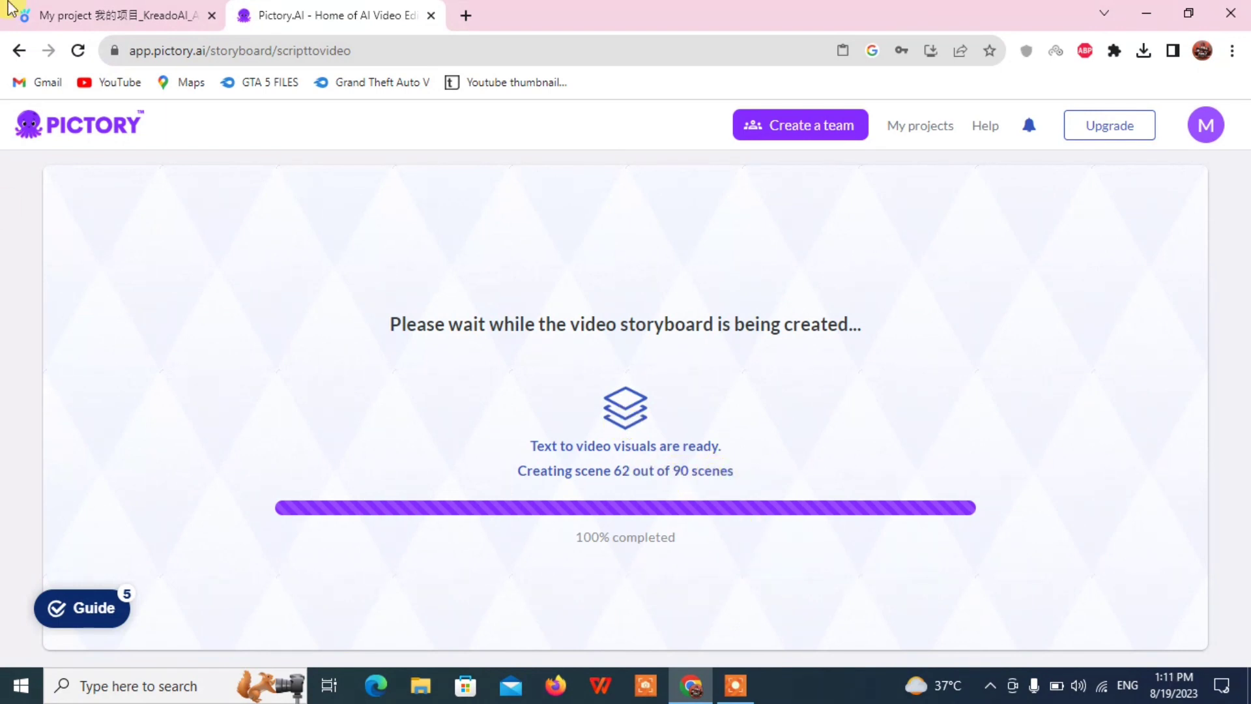
{"action": "left_click", "coordinate": [81, 8]}
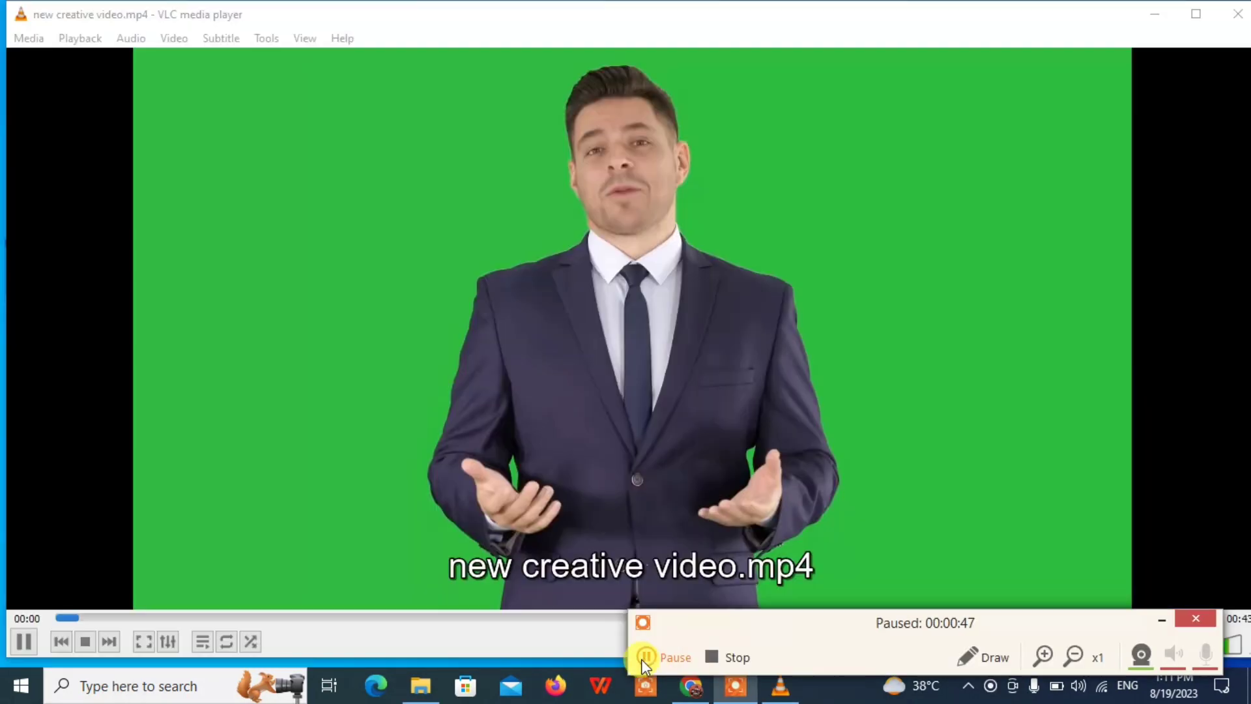
{"action": "left_click", "coordinate": [642, 659]}
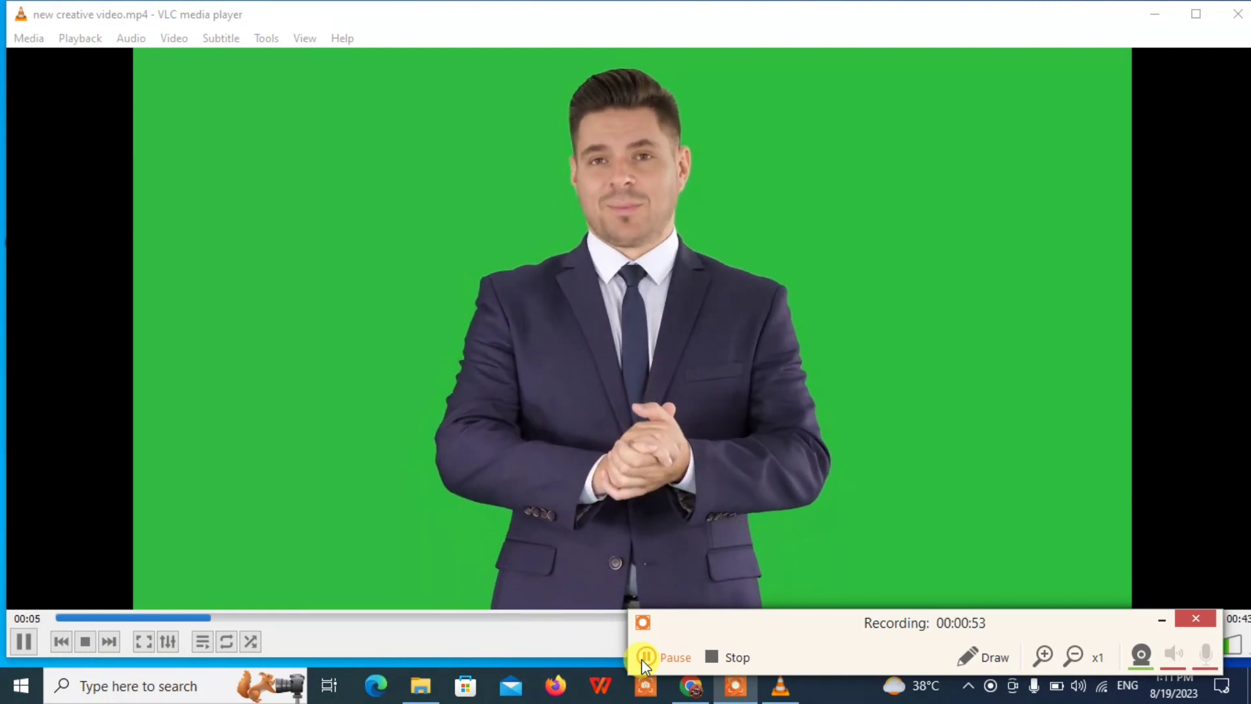
{"action": "left_click", "coordinate": [642, 659]}
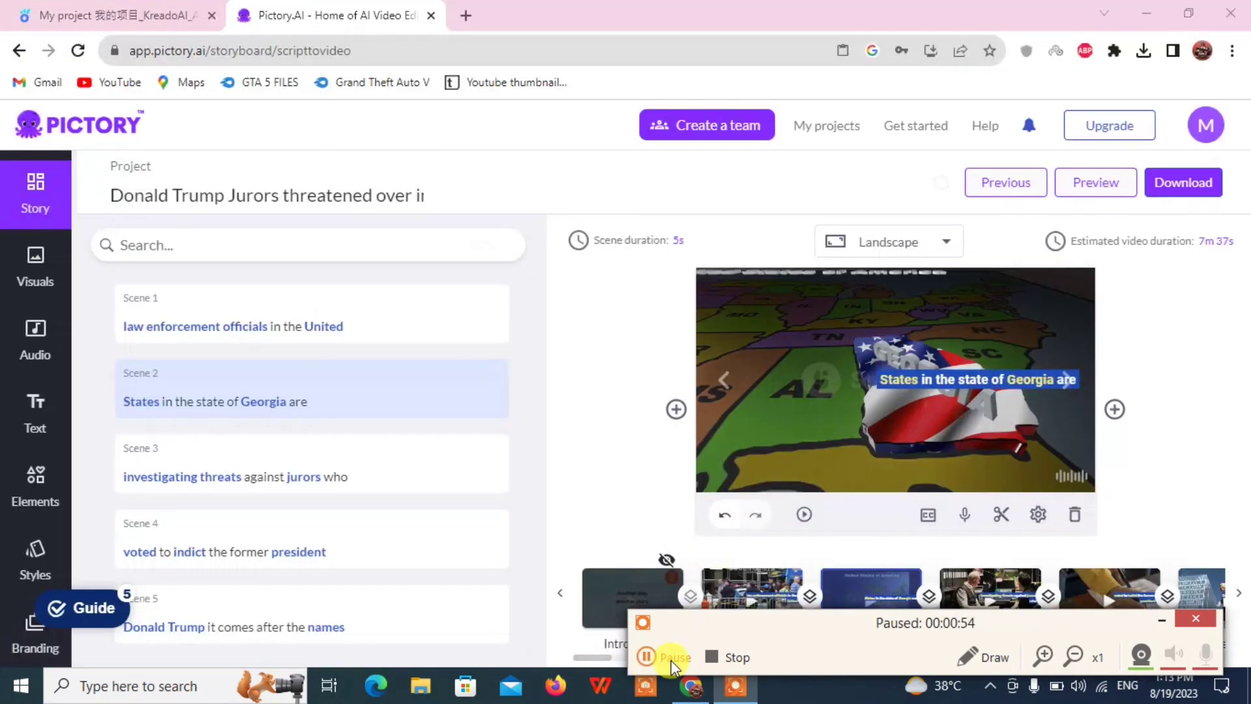
{"action": "left_click", "coordinate": [671, 660]}
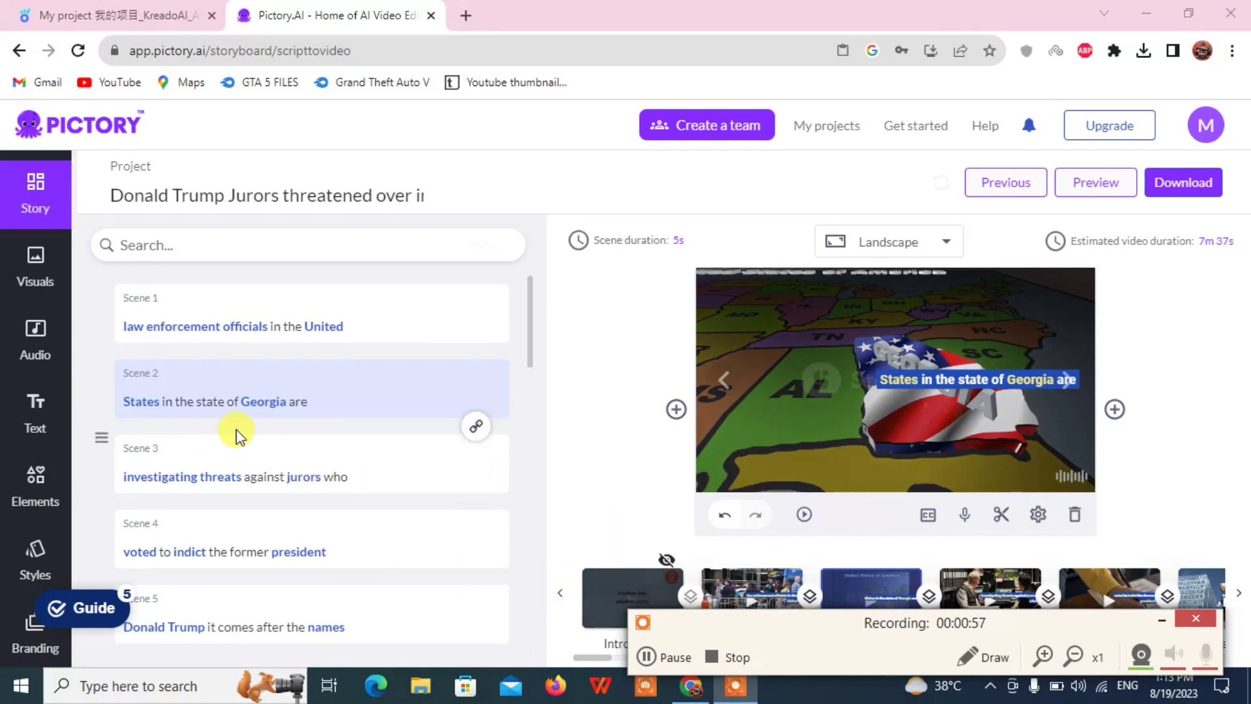
Step: Export the Pictory storyboard as a video
{"action": "left_click", "coordinate": [1165, 187]}
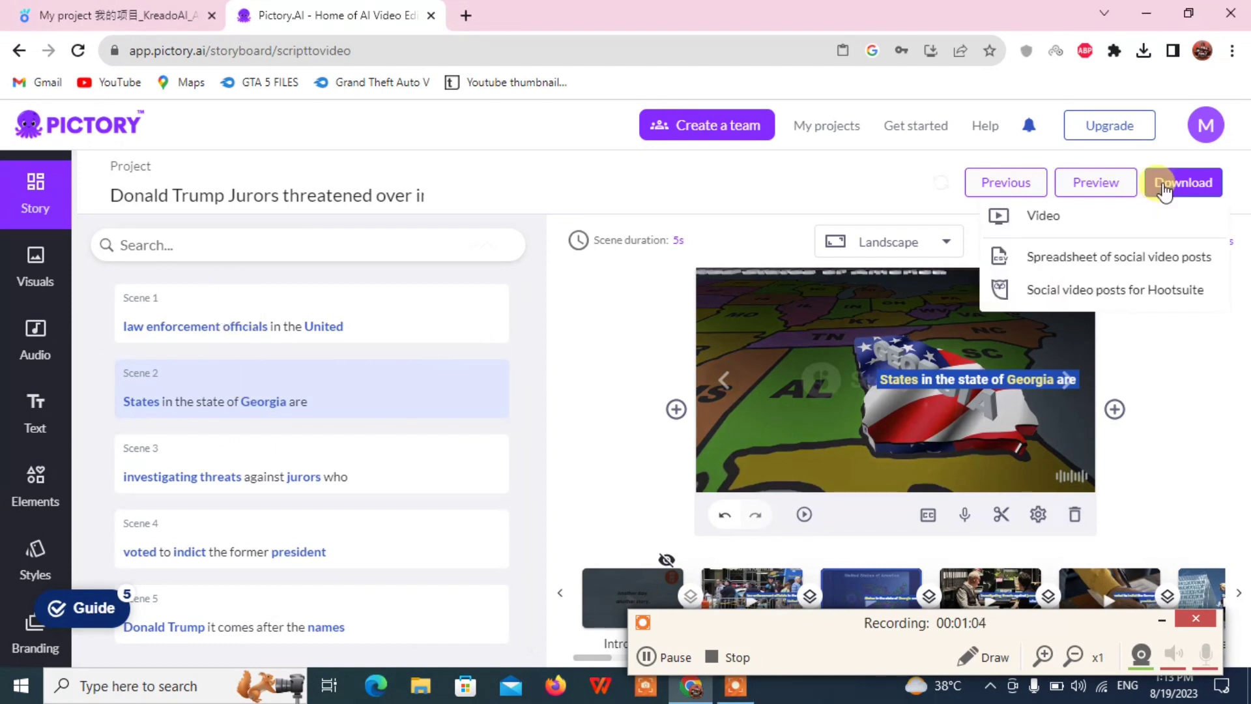
{"action": "left_click", "coordinate": [1111, 229]}
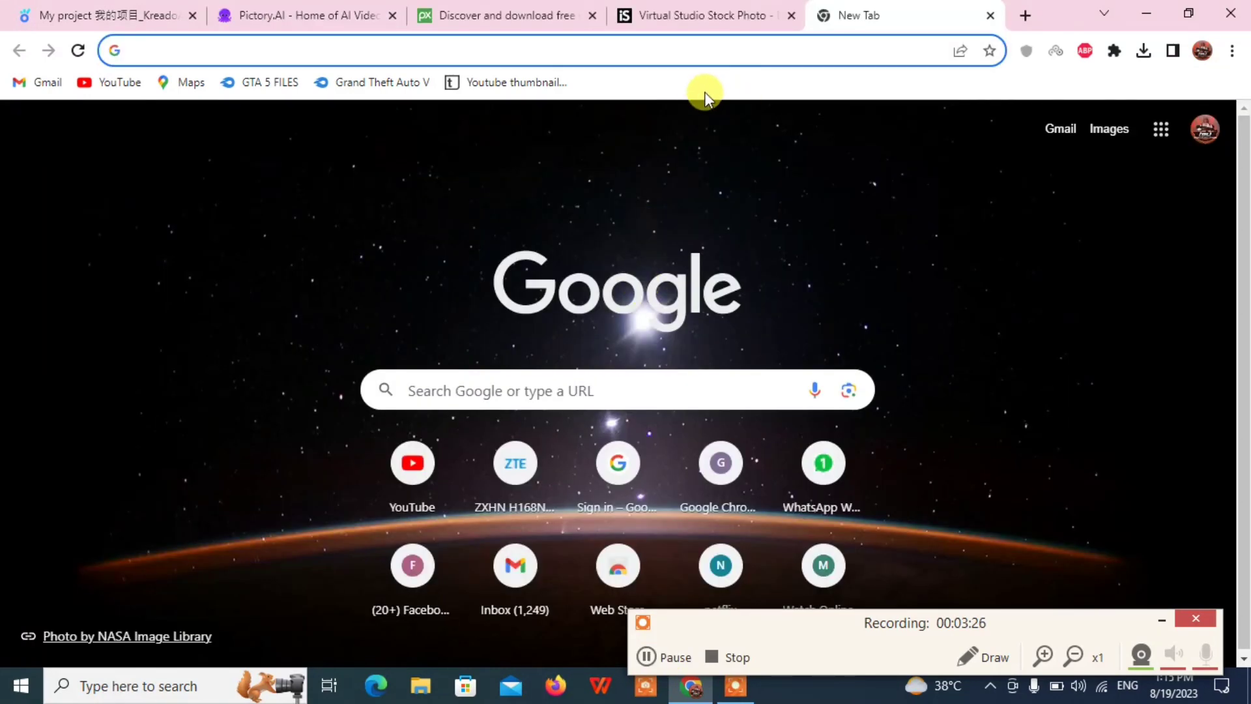
Step: Search Google for "news room background" from the new browser tab
{"action": "left_click", "coordinate": [704, 51]}
{"action": "type", "text": "n"}
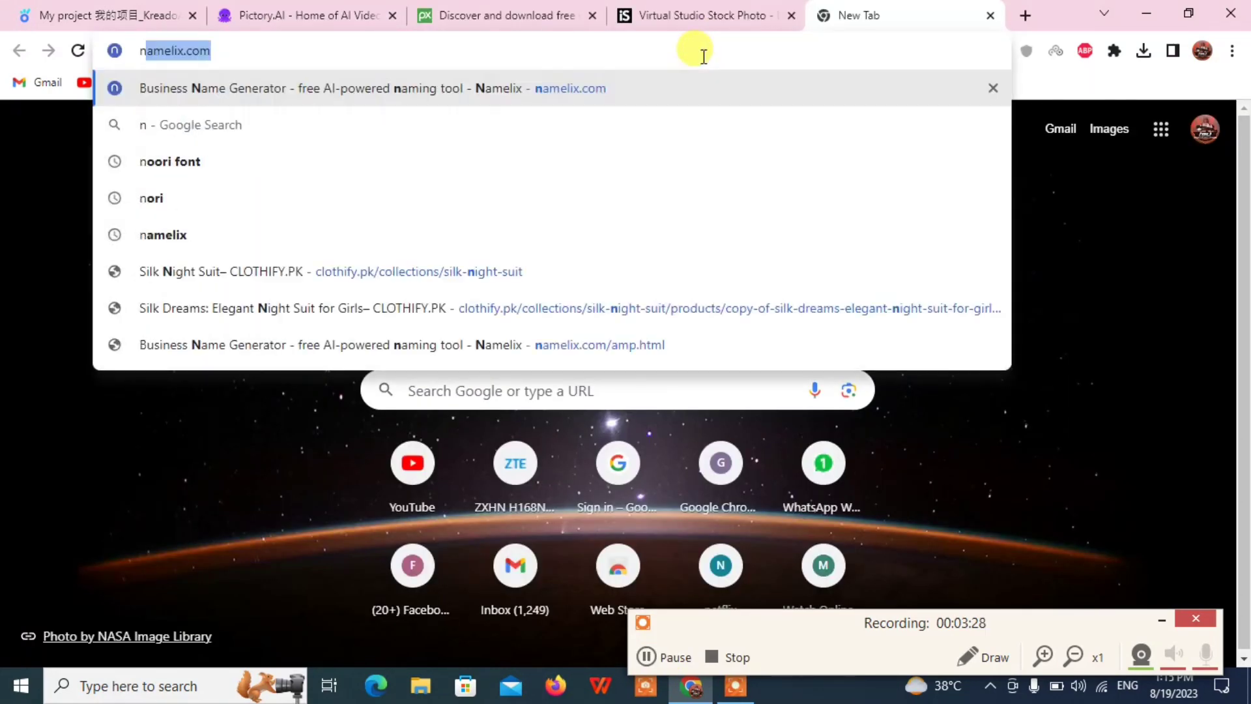
{"action": "type", "text": "ews"}
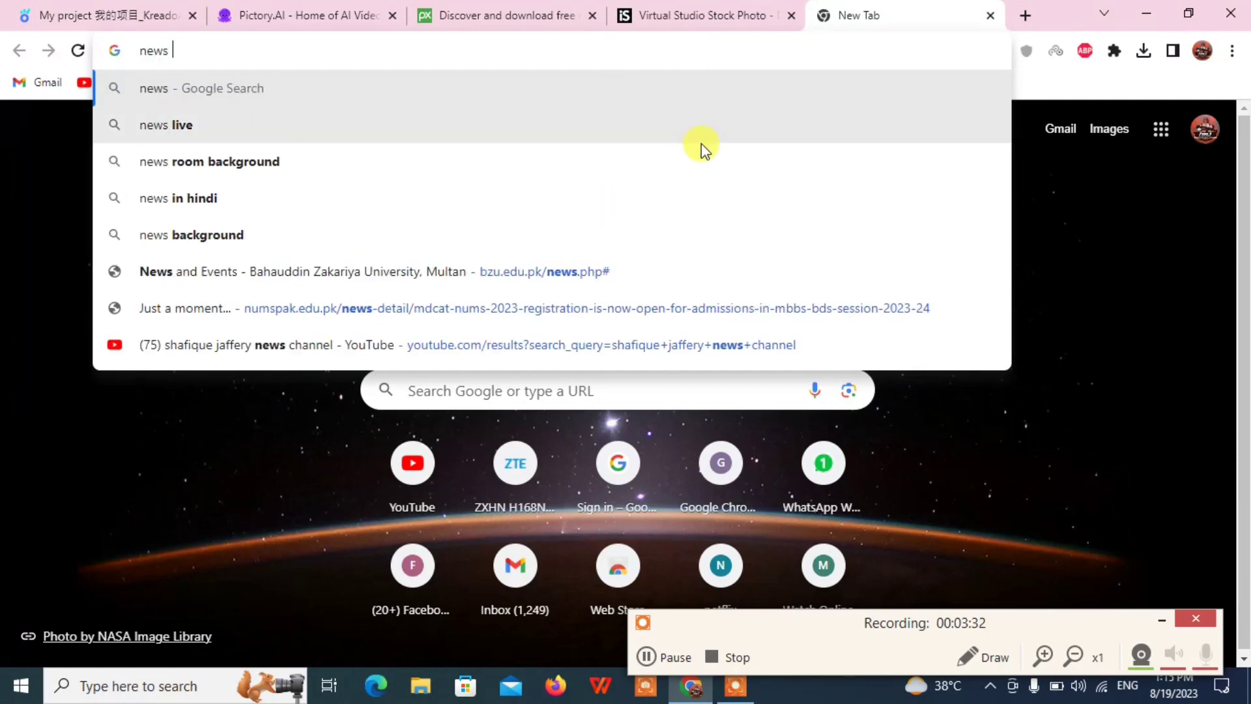
{"action": "left_click", "coordinate": [648, 159]}
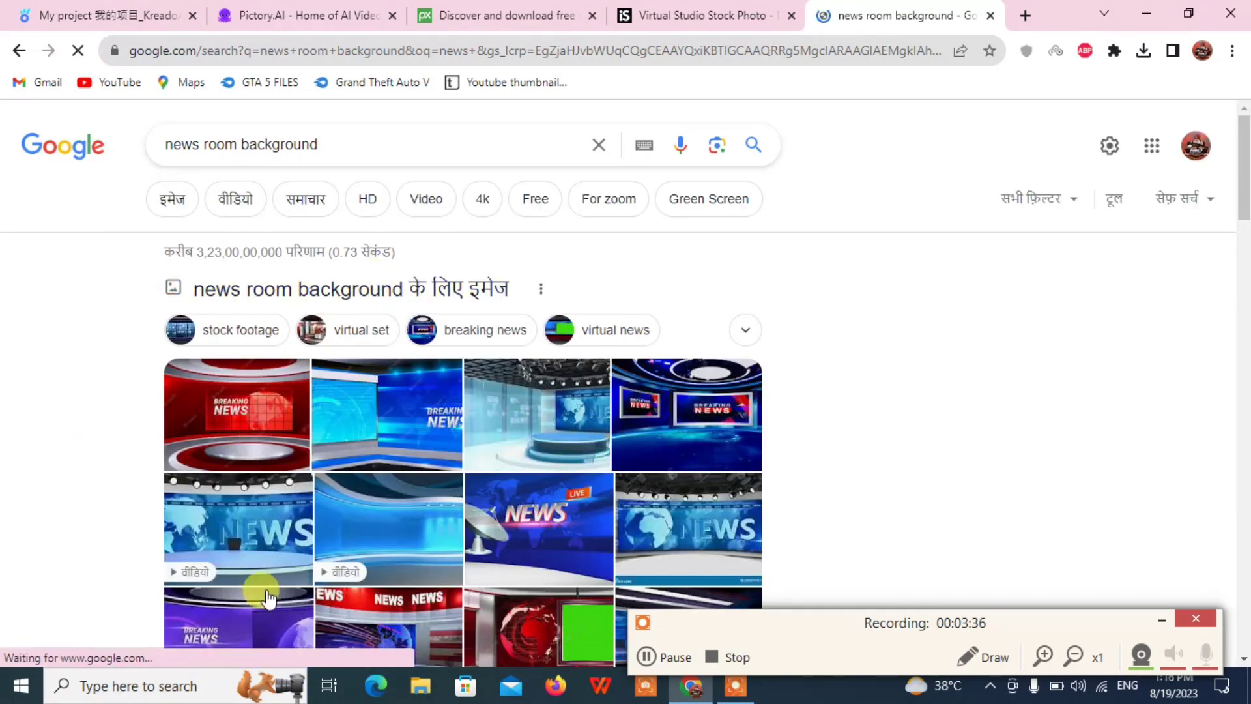
{"action": "left_click", "coordinate": [248, 458]}
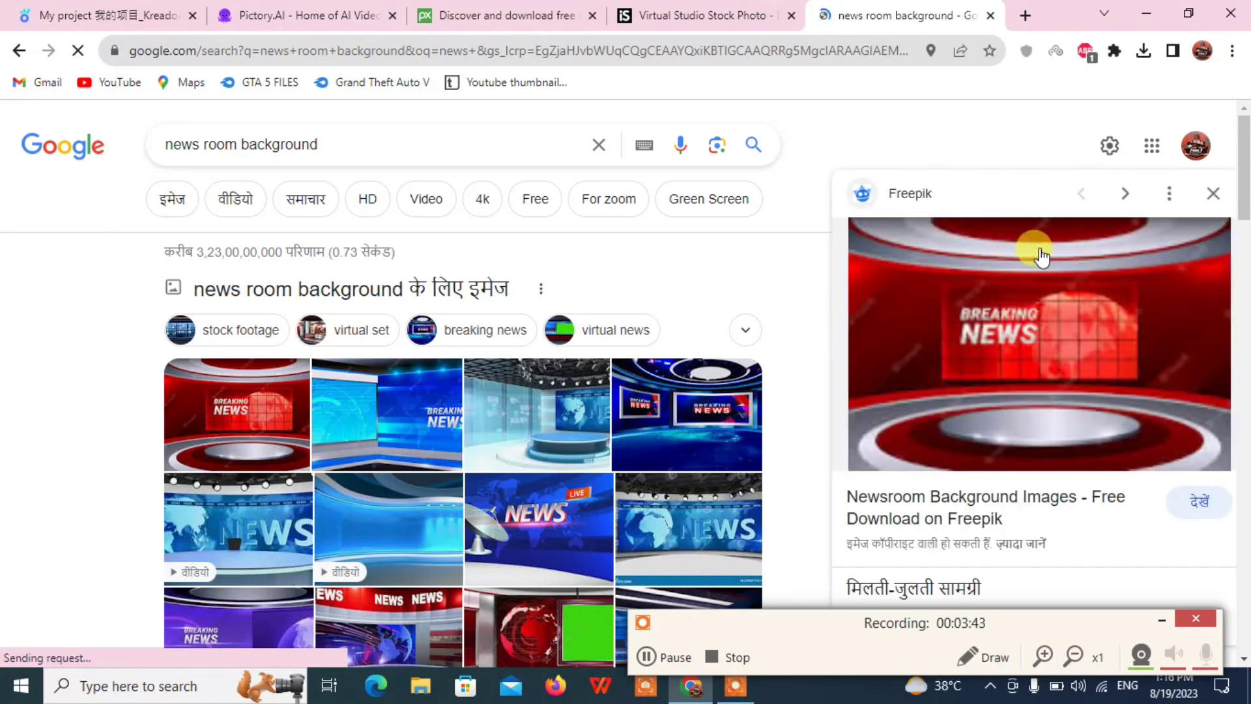
{"action": "right_click", "coordinate": [1047, 355]}
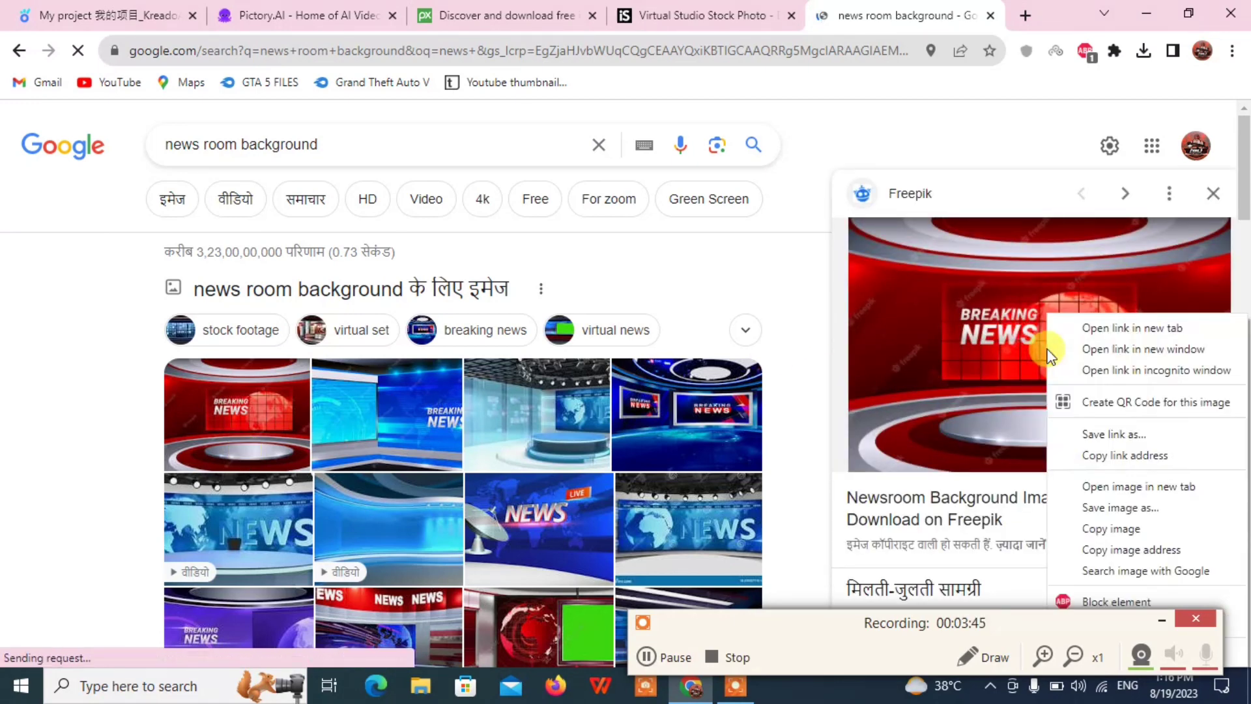
{"action": "left_click", "coordinate": [1133, 508]}
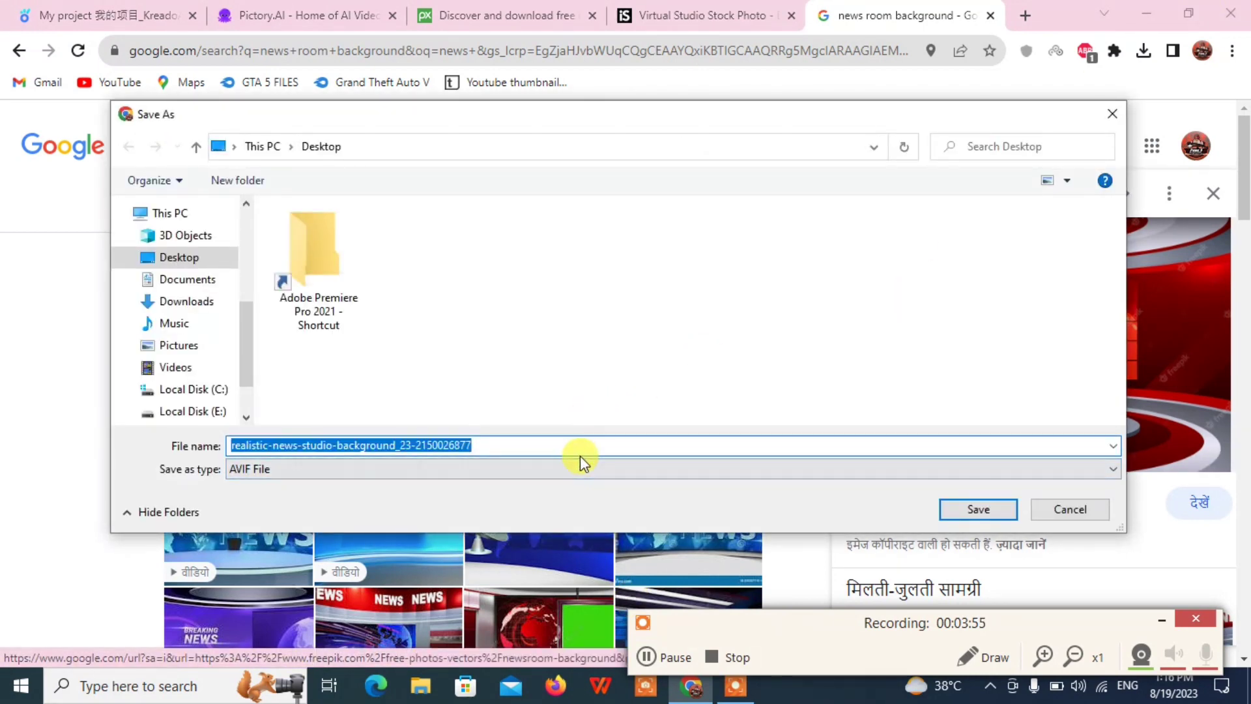
{"action": "left_click", "coordinate": [986, 515]}
{"action": "left_click", "coordinate": [1106, 12]}
{"action": "left_click", "coordinate": [1164, 15]}
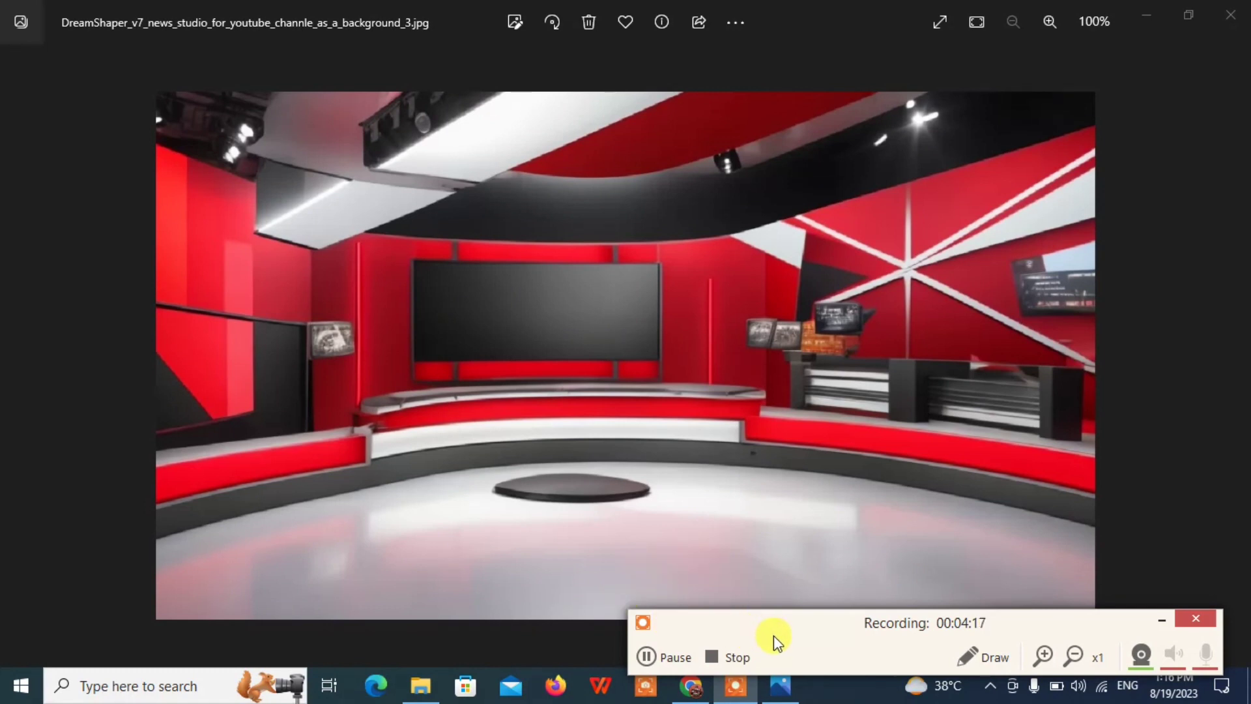
{"action": "left_click_drag", "start_coordinate": [773, 636], "coordinate": [816, 653]}
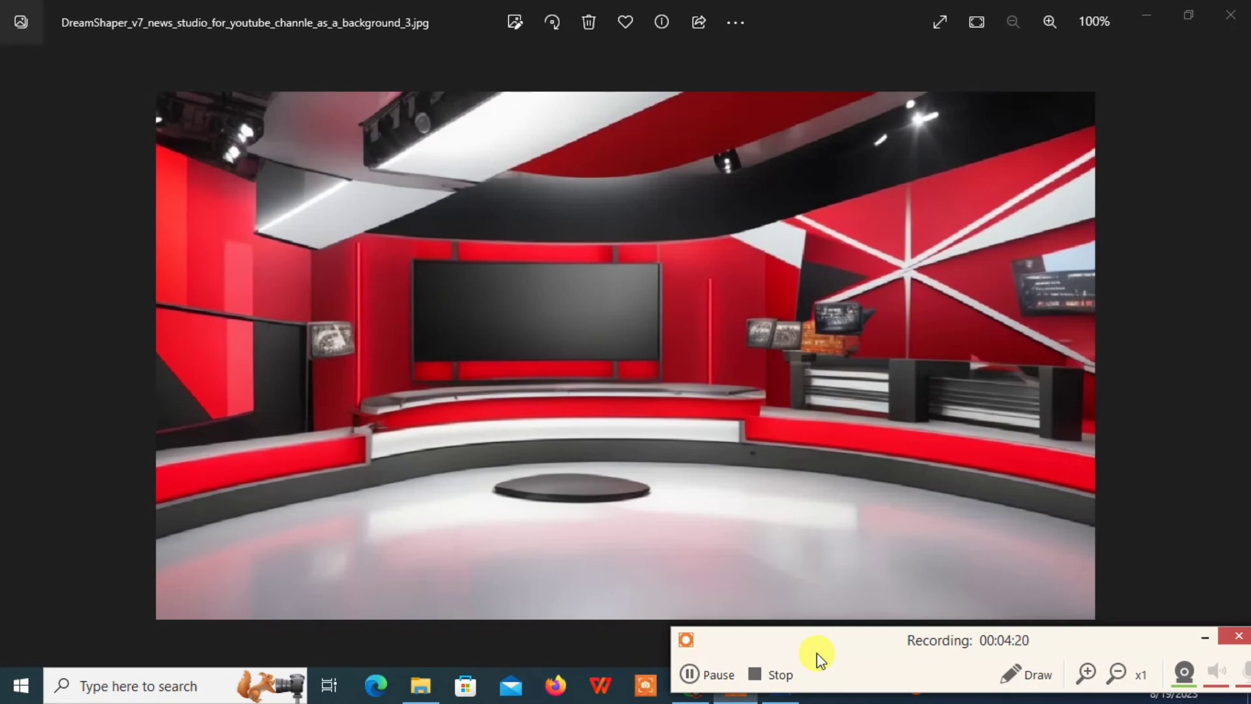
{"action": "left_click_drag", "start_coordinate": [816, 652], "coordinate": [780, 642]}
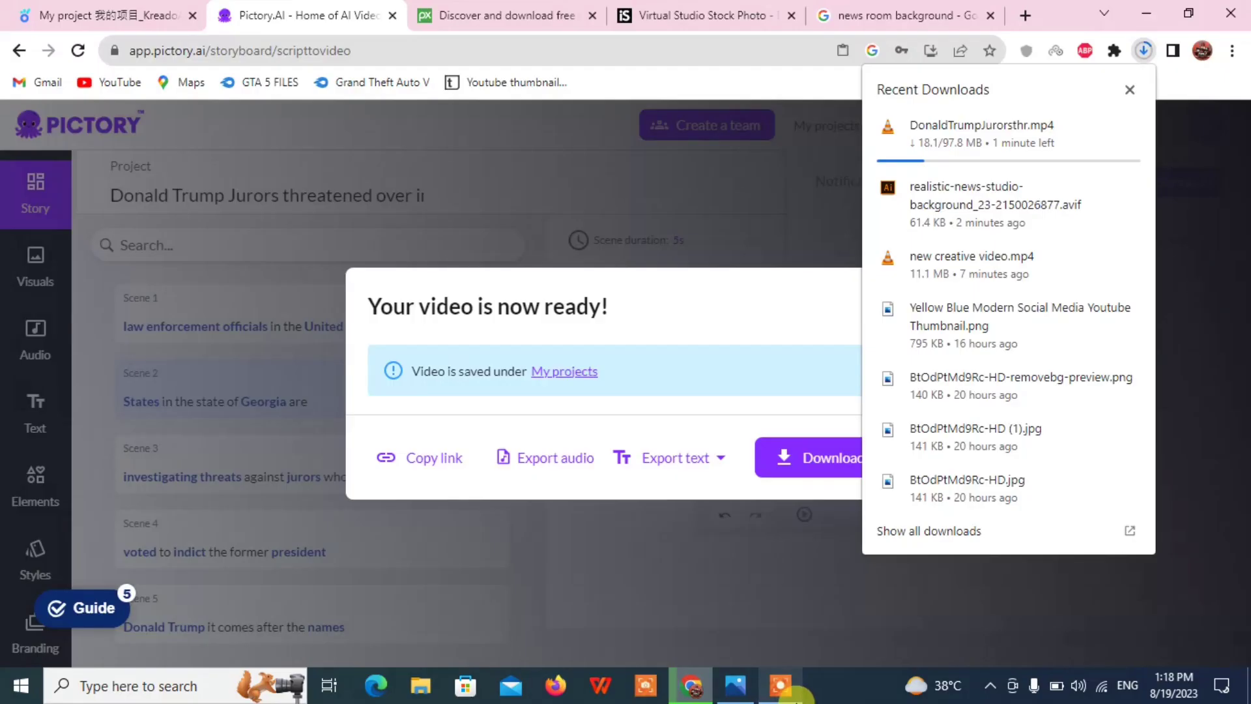
{"action": "left_click", "coordinate": [797, 699]}
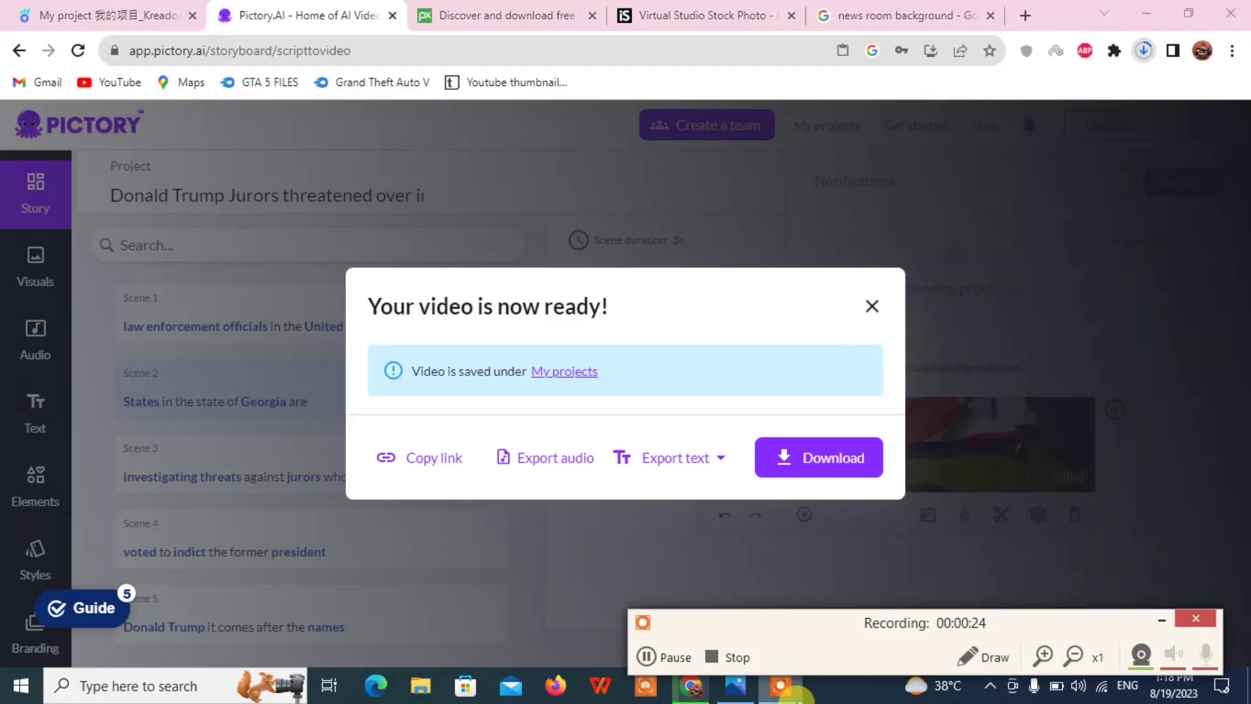
{"action": "left_click", "coordinate": [660, 658]}
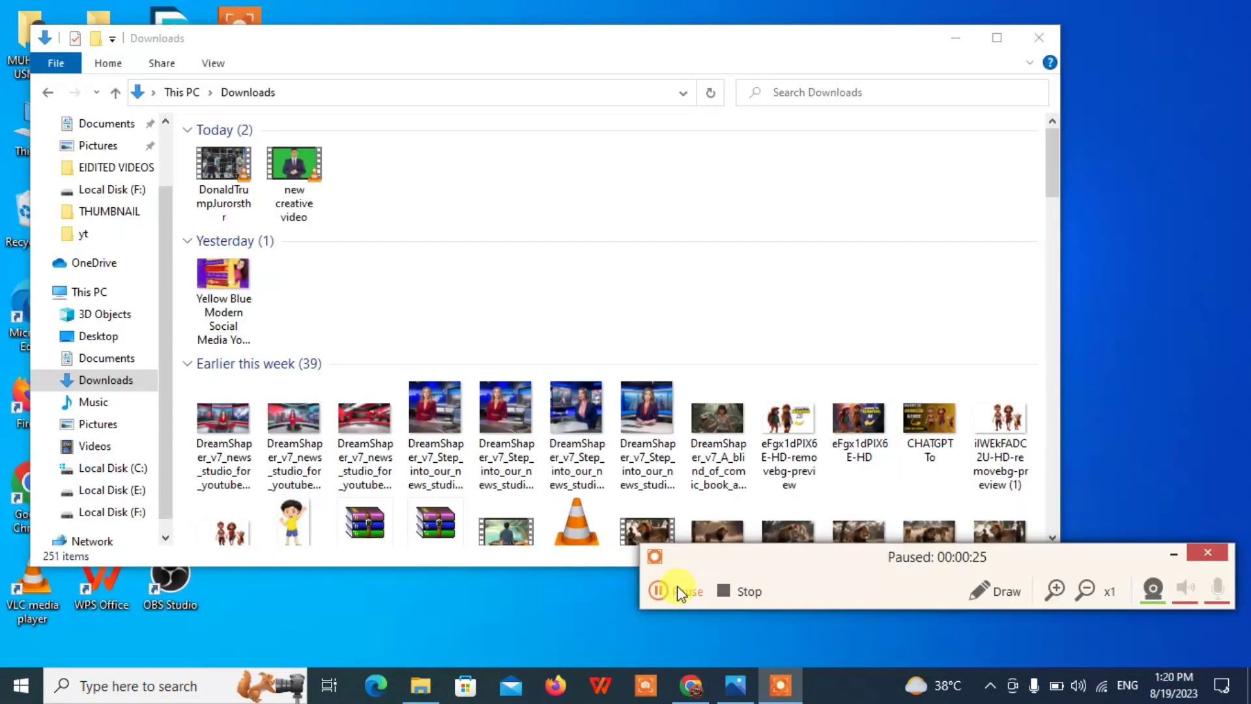
{"action": "left_click", "coordinate": [658, 591]}
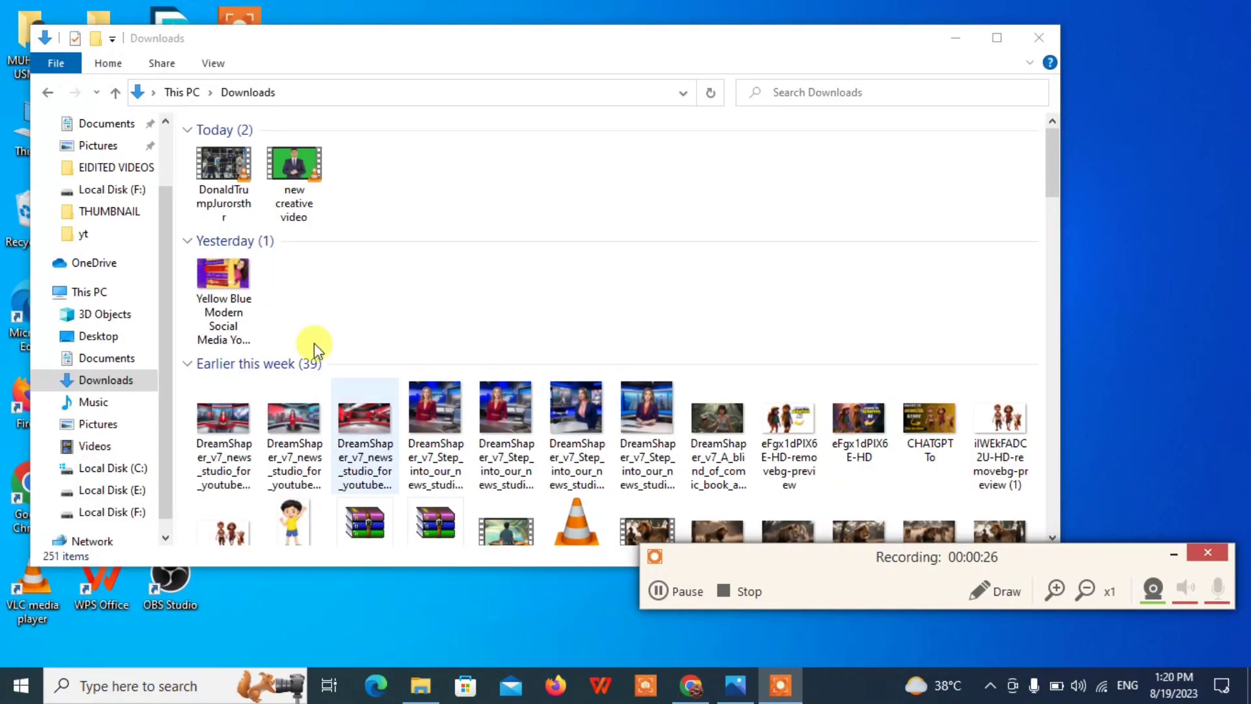
Step: Play the DonaldTrumpJurorsthr video from the Downloads folder to review it, and close the player and the folder
{"action": "left_click", "coordinate": [213, 185]}
{"action": "double_click", "coordinate": [213, 185]}
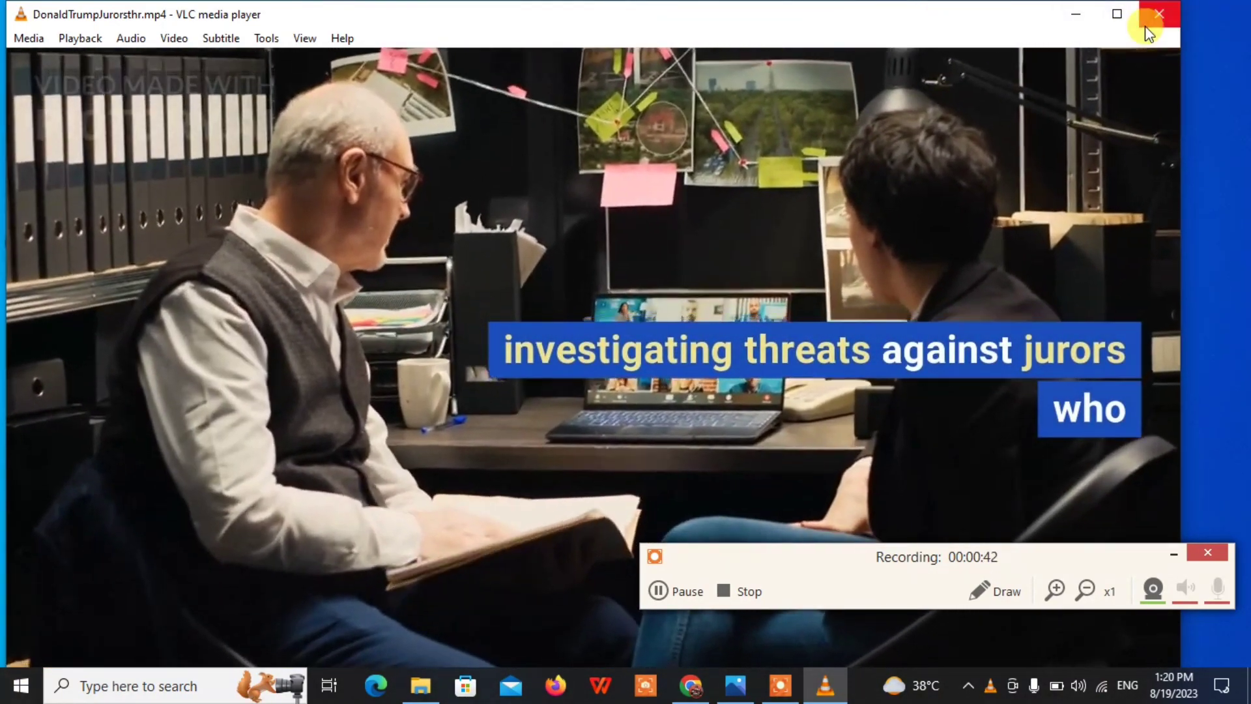
{"action": "left_click", "coordinate": [1151, 19]}
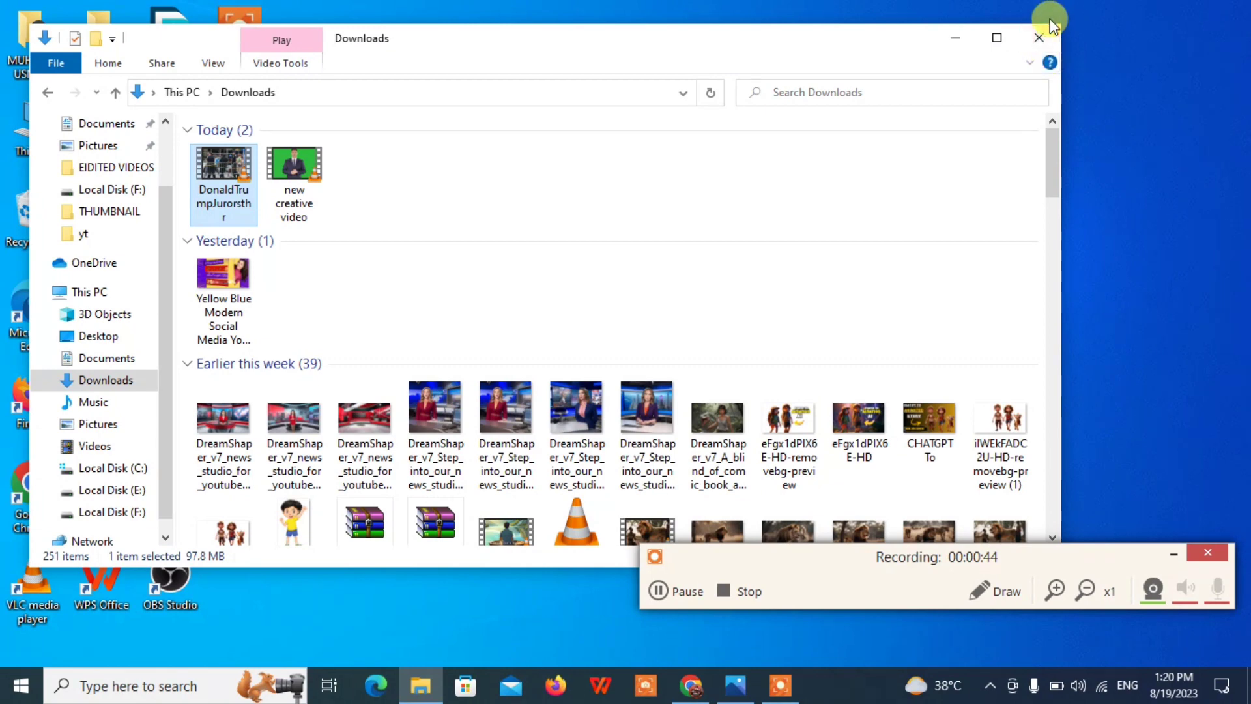
{"action": "left_click", "coordinate": [1045, 32]}
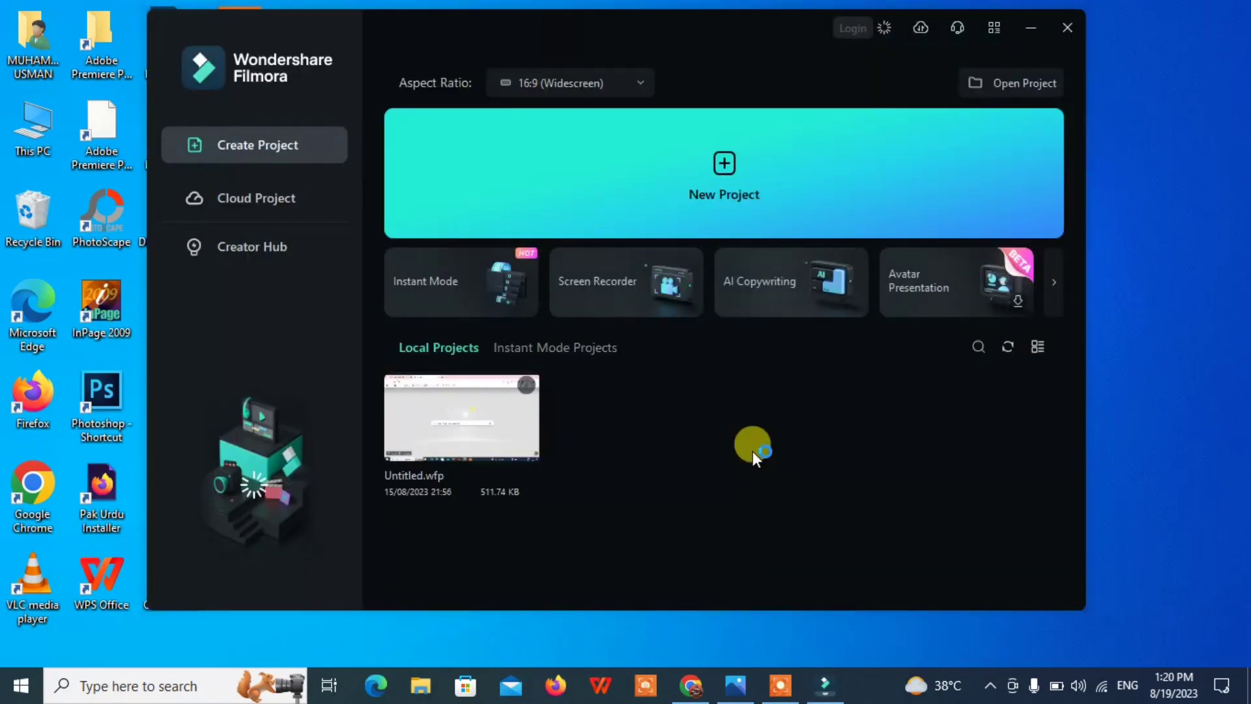
Step: Open an empty Wondershare Filmora project and import the "new creative video" clip from Downloads
{"action": "left_click", "coordinate": [518, 421]}
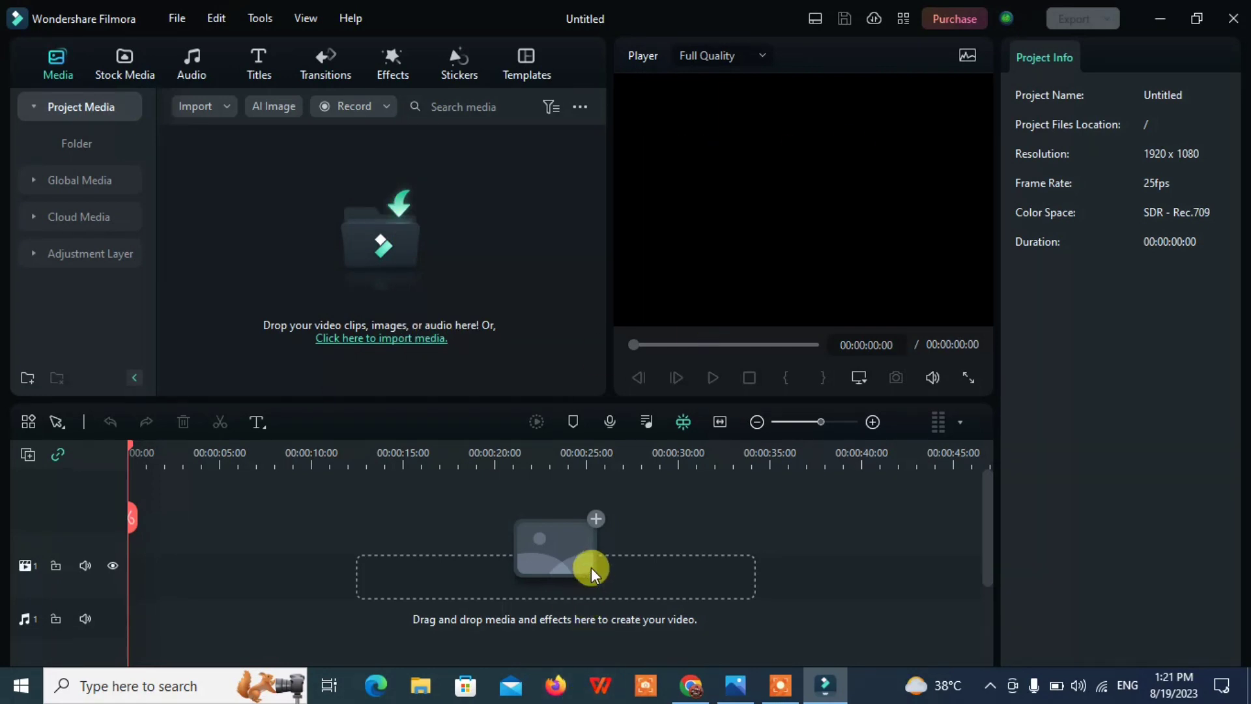
{"action": "left_click", "coordinate": [393, 252]}
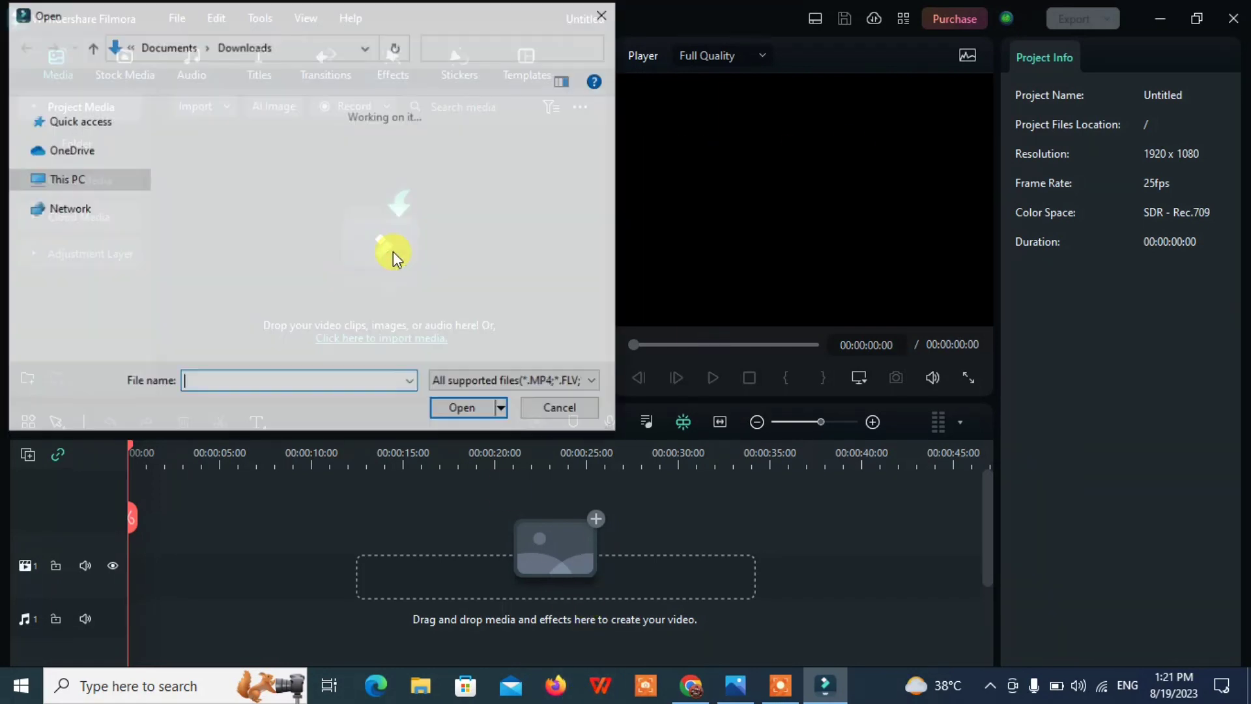
{"action": "left_click", "coordinate": [295, 221]}
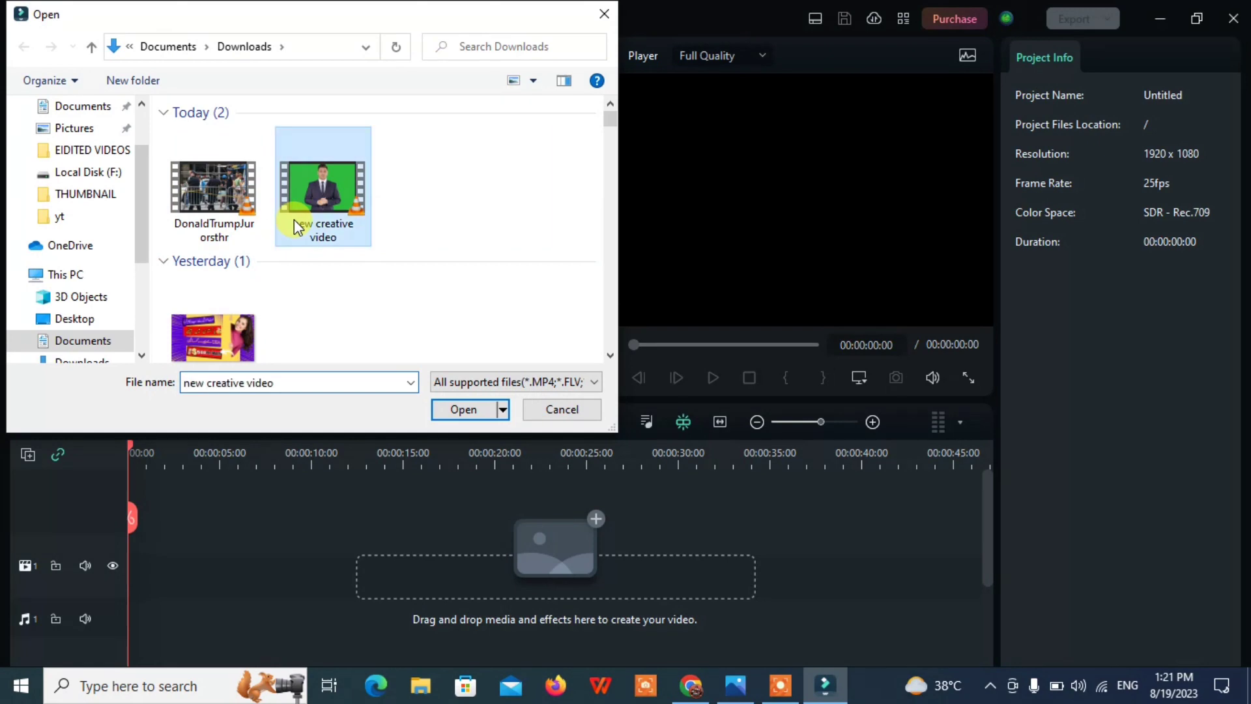
{"action": "left_click", "coordinate": [459, 409]}
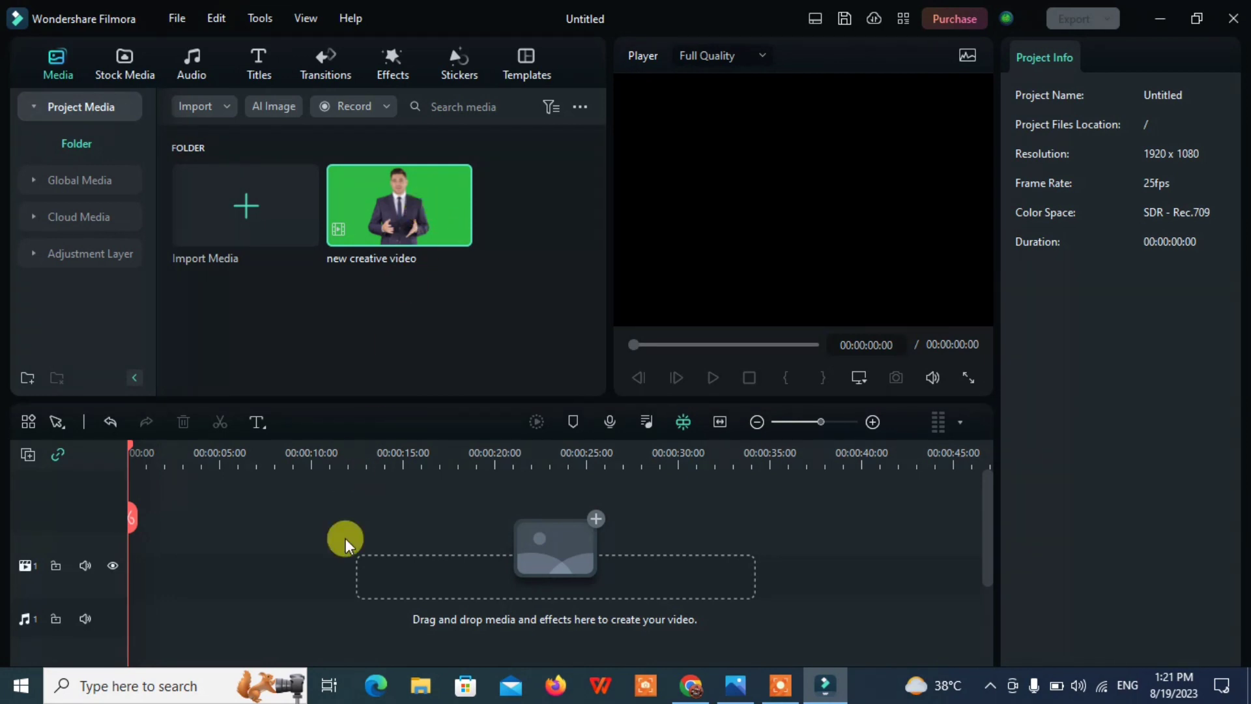
Step: Preview the green-screen presenter clip and place it at the start of the timeline, matching the project to its 1920 x 1080 23.97fps settings
{"action": "double_click", "coordinate": [369, 241]}
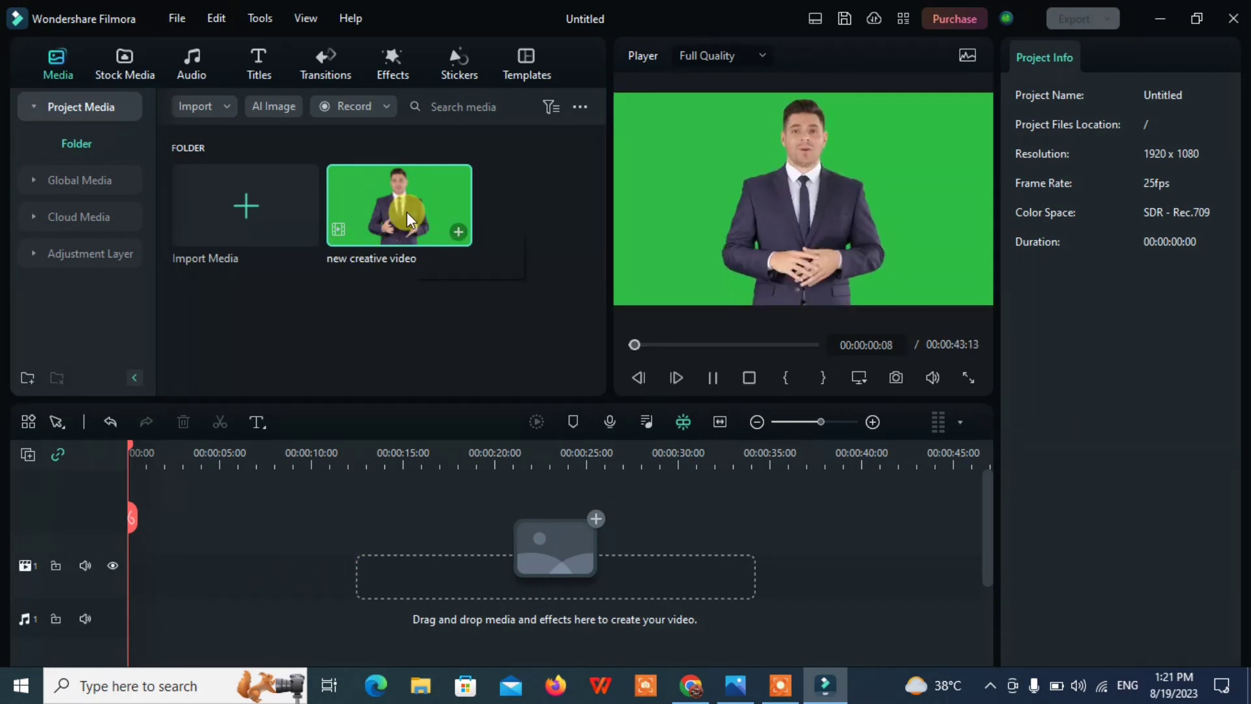
{"action": "left_click_drag", "start_coordinate": [407, 205], "coordinate": [129, 591]}
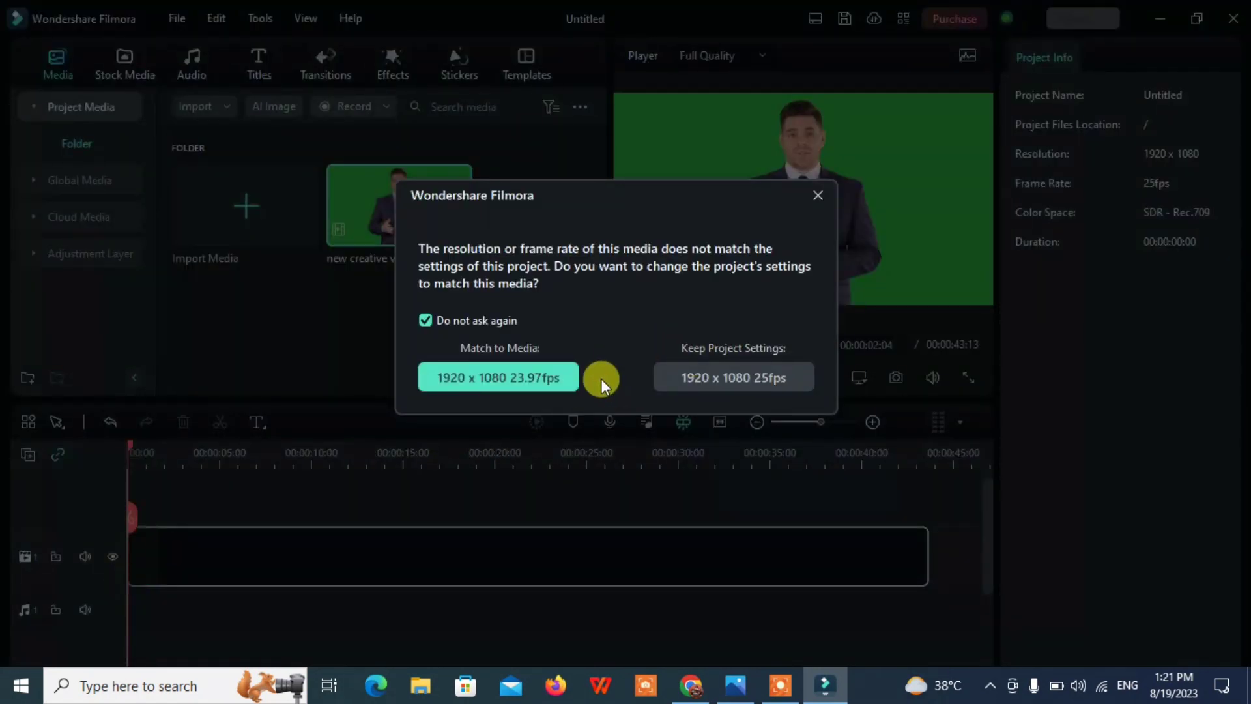
{"action": "left_click", "coordinate": [551, 381]}
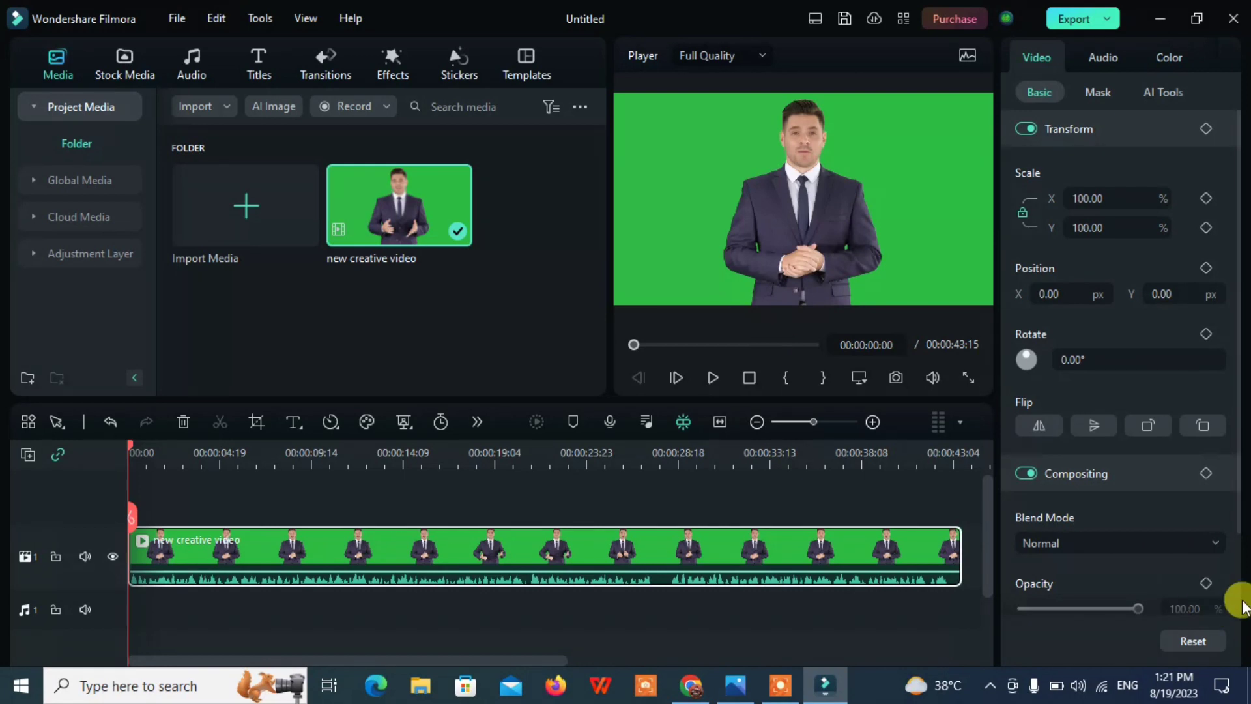
{"action": "left_click", "coordinate": [774, 688]}
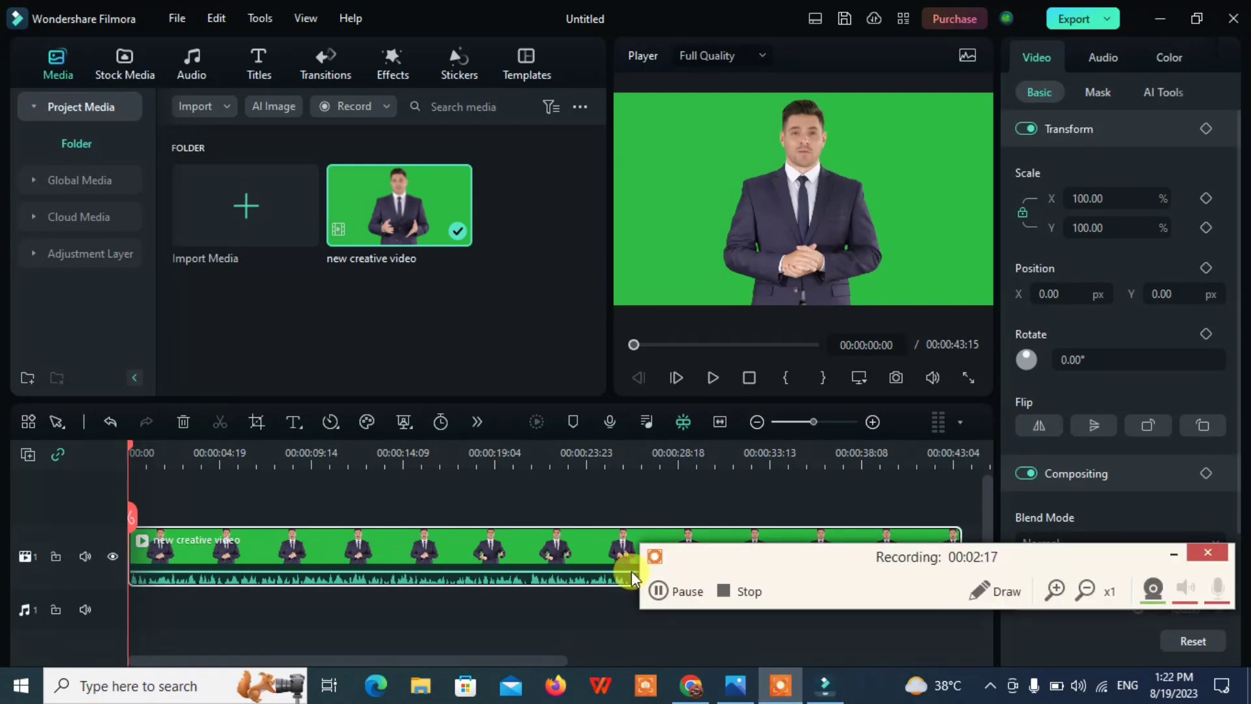
{"action": "left_click", "coordinate": [671, 591]}
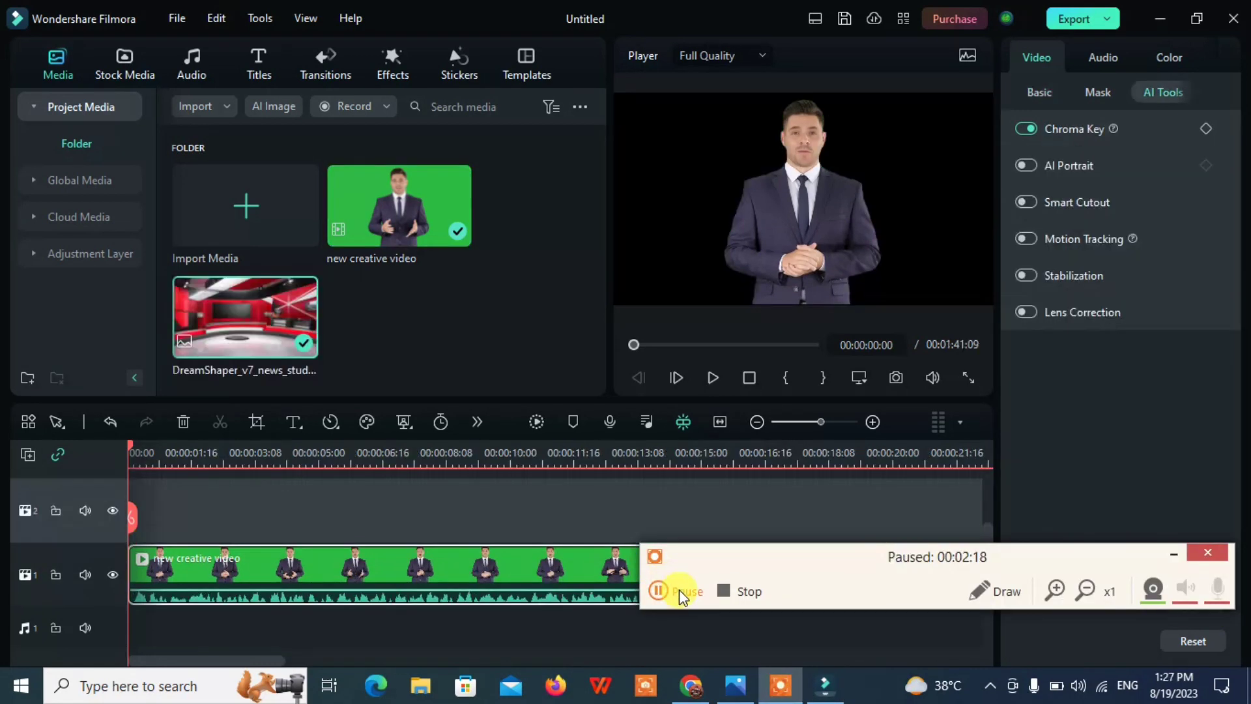
{"action": "left_click", "coordinate": [671, 591]}
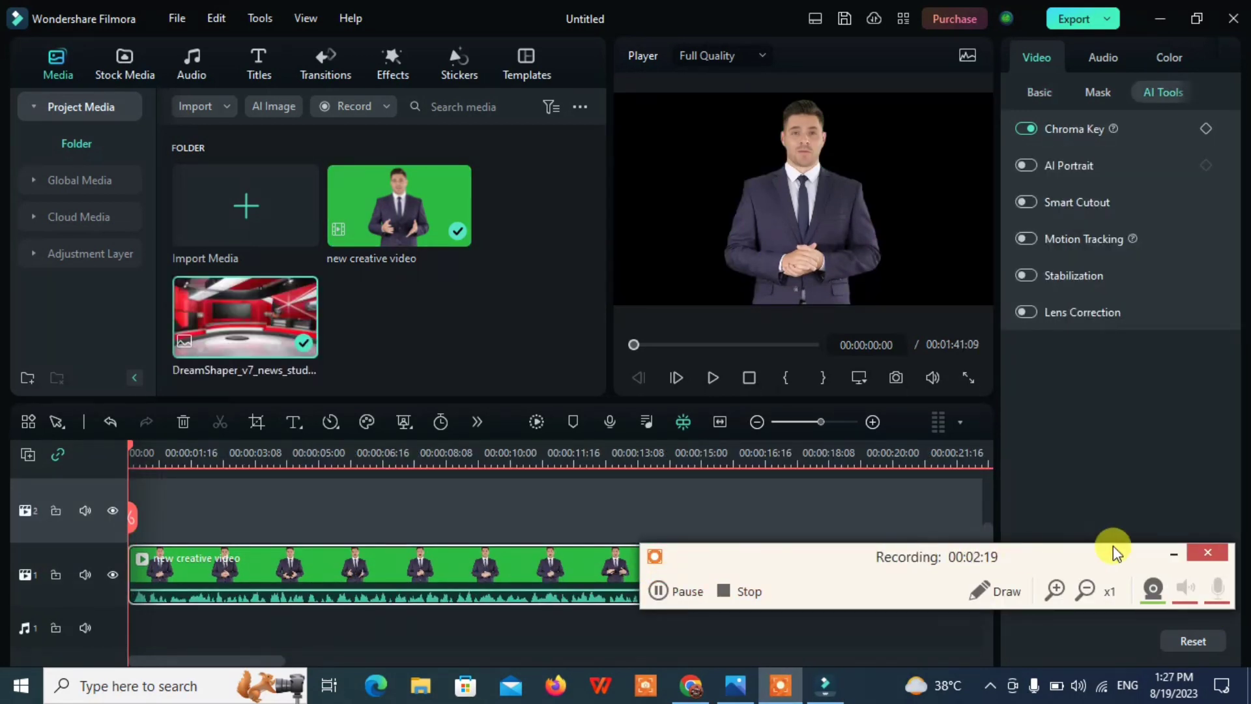
{"action": "left_click", "coordinate": [1167, 551]}
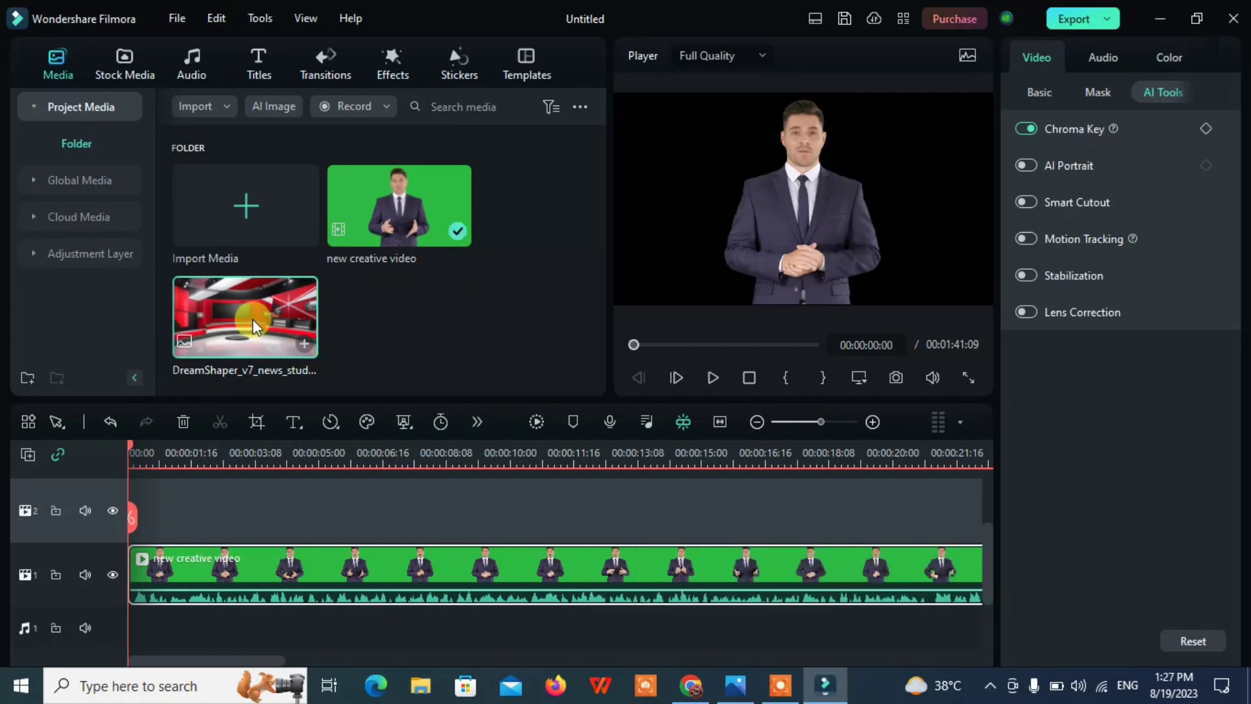
Step: Add the DreamShaper news studio image at the start of the timeline and arrange the presenter clip on the track above it
{"action": "left_click_drag", "start_coordinate": [292, 362], "coordinate": [171, 483]}
{"action": "left_click_drag", "start_coordinate": [197, 564], "coordinate": [148, 571]}
{"action": "left_click_drag", "start_coordinate": [201, 612], "coordinate": [209, 511]}
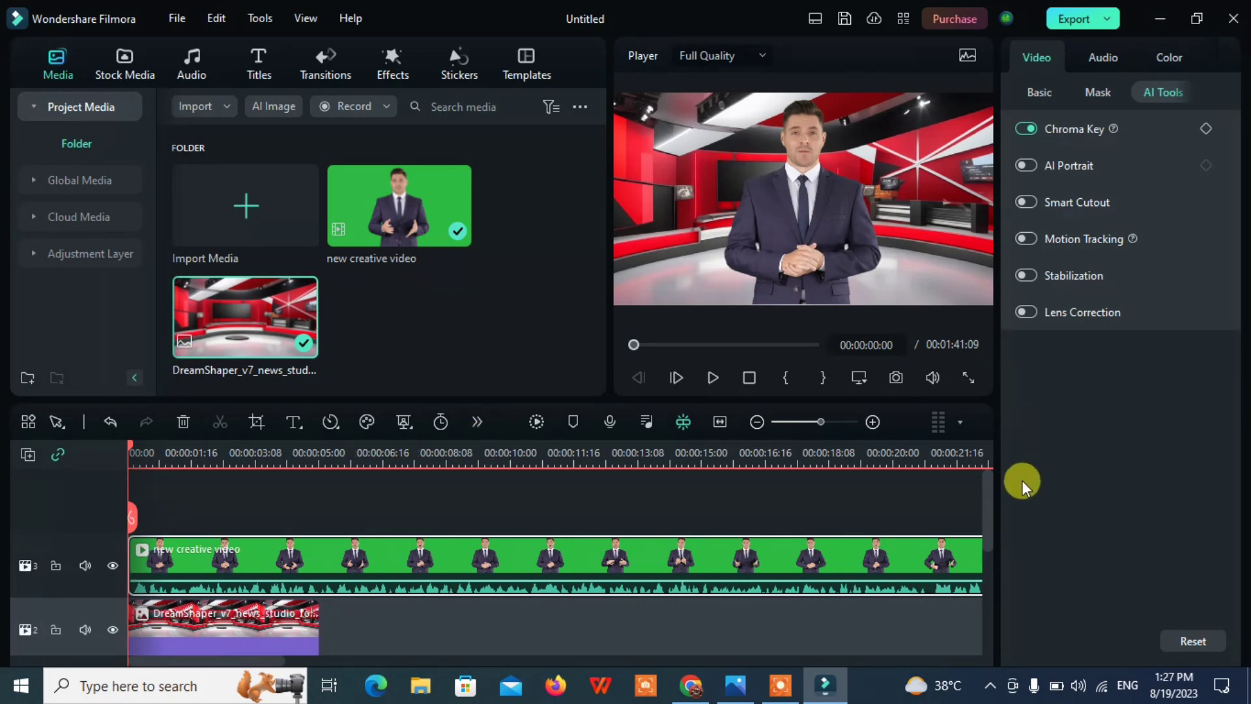
Step: Extend the DreamShaper news studio image on the timeline so it spans the whole presenter clip above it
{"action": "left_click_drag", "start_coordinate": [992, 503], "coordinate": [975, 550]}
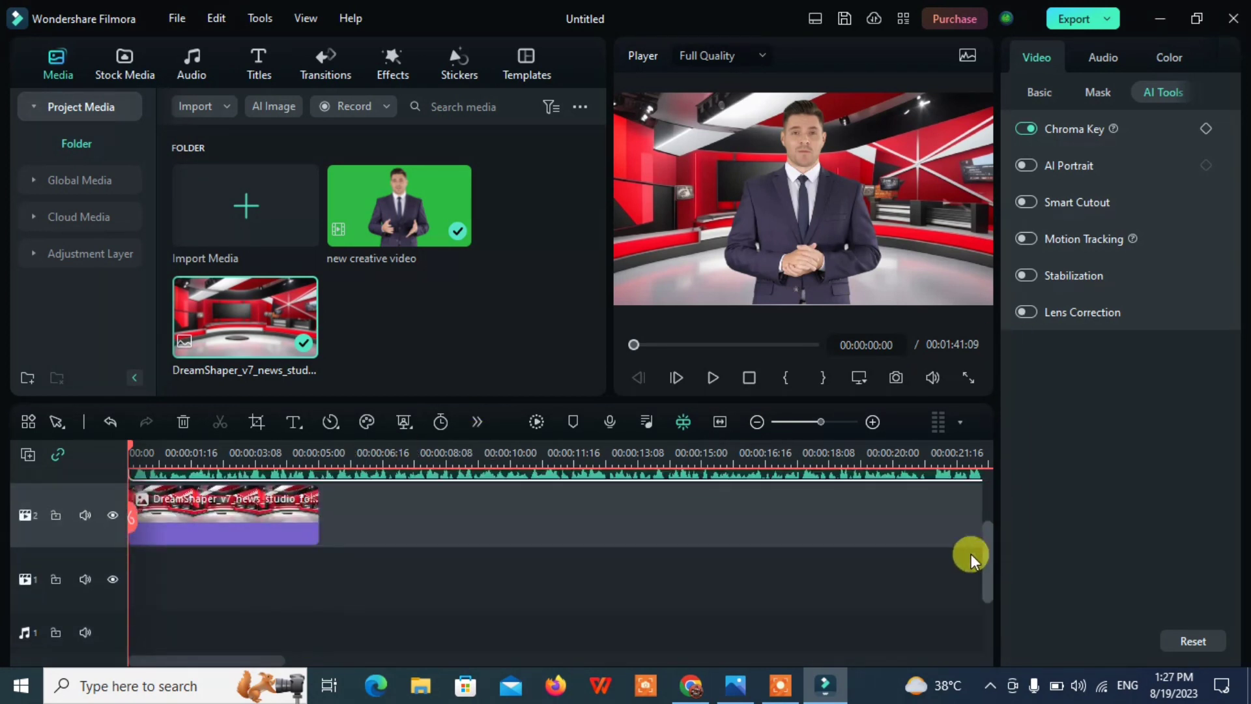
{"action": "left_click", "coordinate": [295, 529]}
{"action": "left_click_drag", "start_coordinate": [296, 528], "coordinate": [301, 532]}
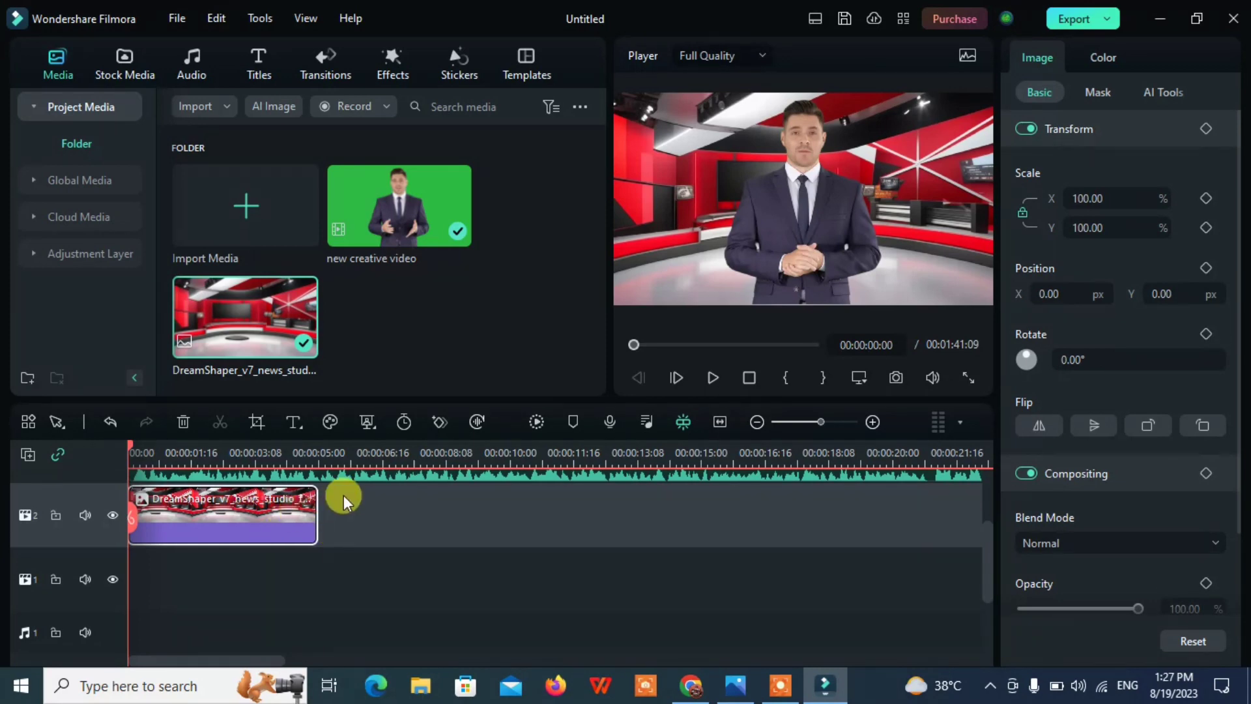
{"action": "left_click_drag", "start_coordinate": [315, 508], "coordinate": [319, 553]}
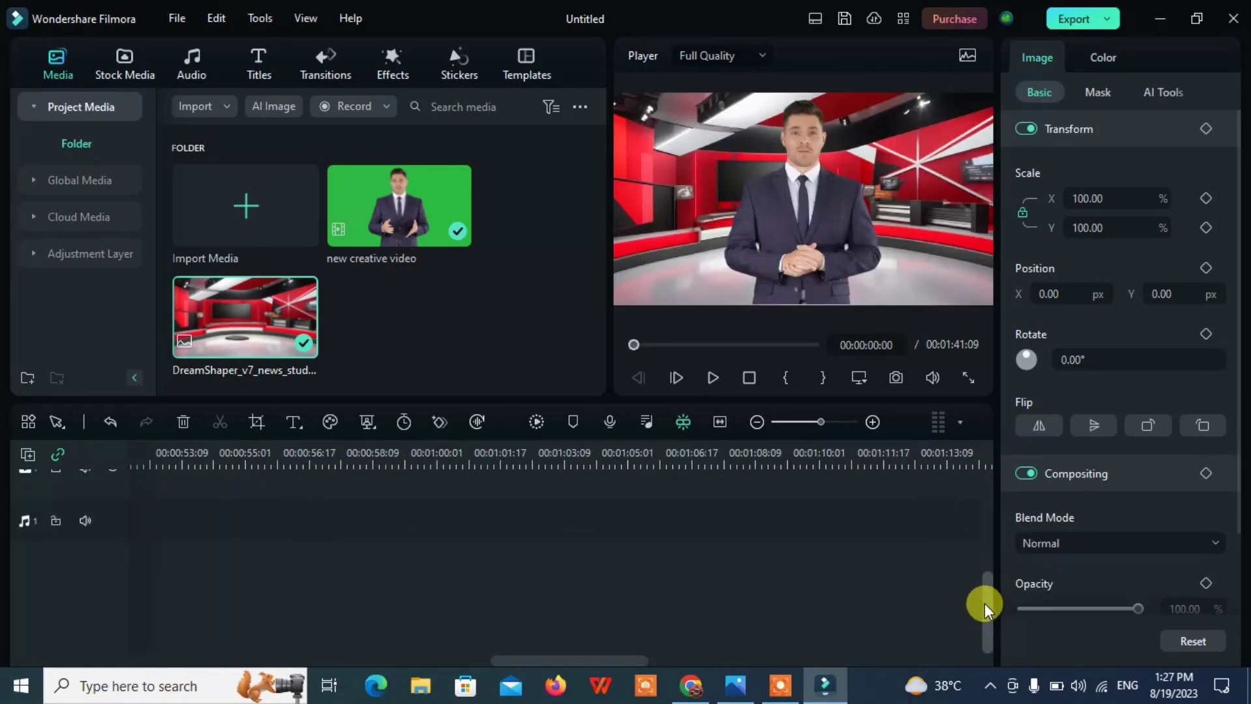
{"action": "left_click_drag", "start_coordinate": [988, 593], "coordinate": [999, 515]}
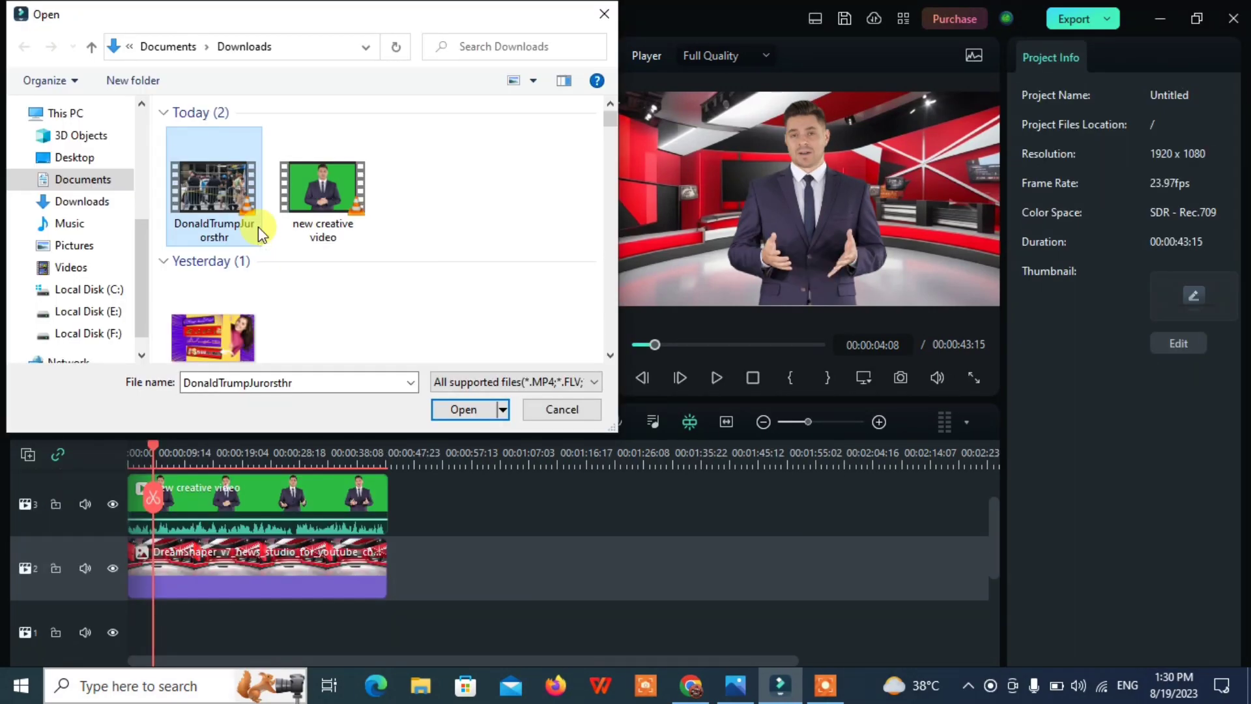
Step: Import the DonaldTrumpJurorsthr video and place it at the start of the track above the presenter clip
{"action": "left_click", "coordinate": [461, 411]}
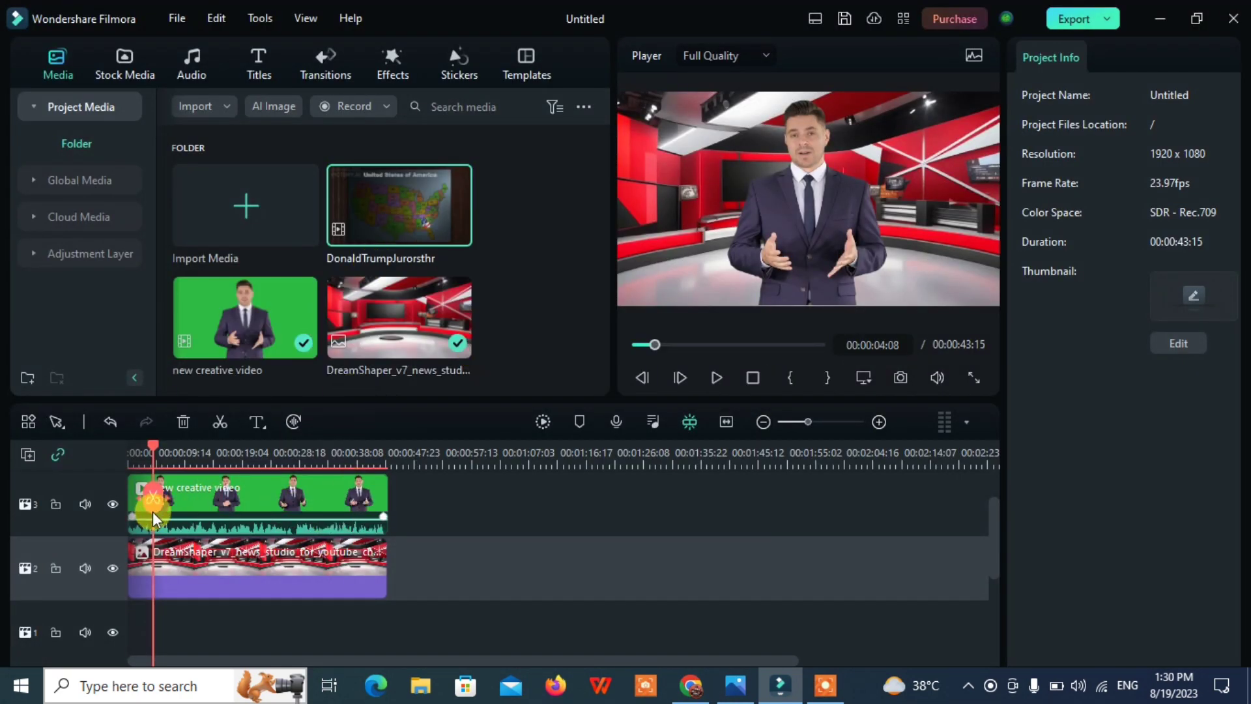
{"action": "left_click_drag", "start_coordinate": [155, 511], "coordinate": [128, 498]}
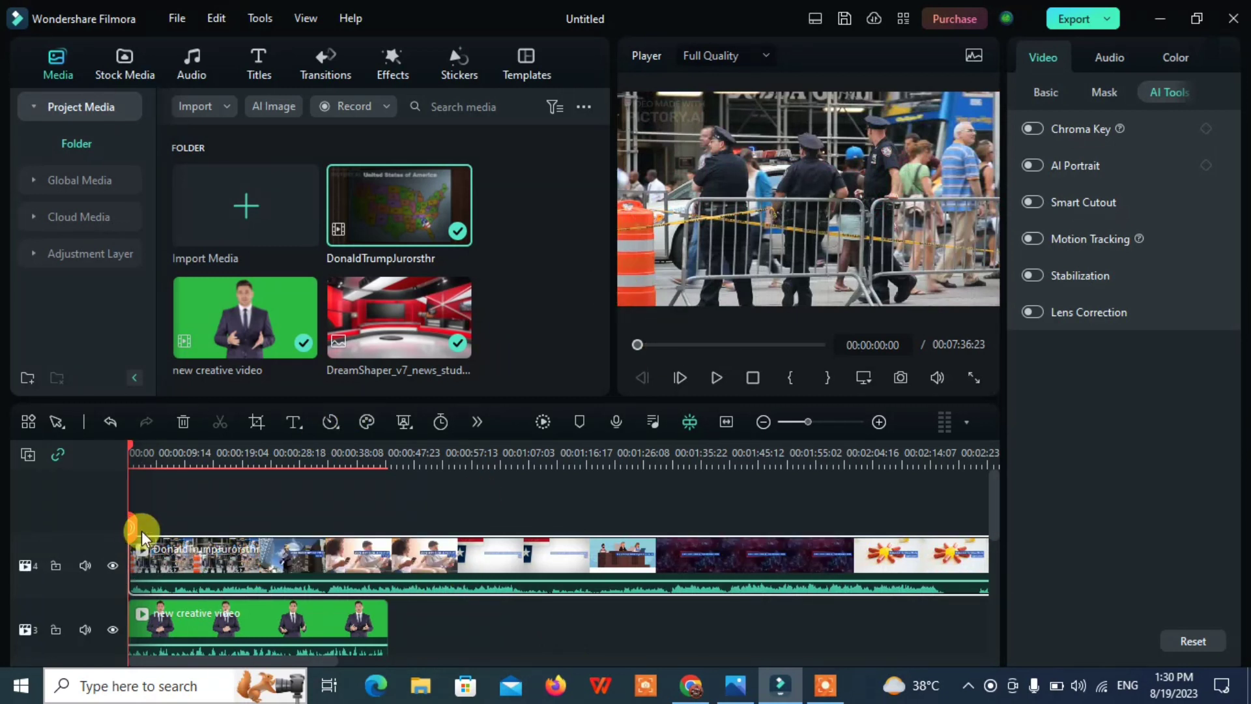
Step: Mute the DonaldTrumpJurorsthr footage track and split its clip at 00:00:03:13
{"action": "left_click", "coordinate": [174, 534]}
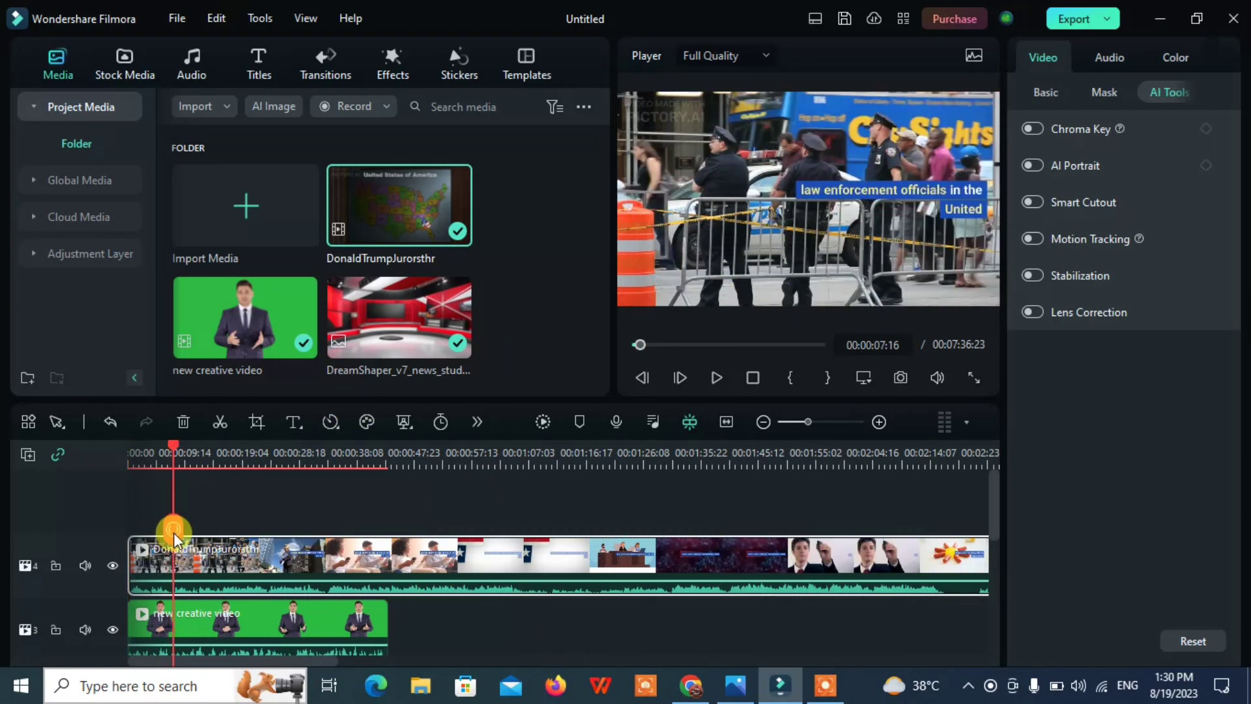
{"action": "left_click", "coordinate": [176, 531]}
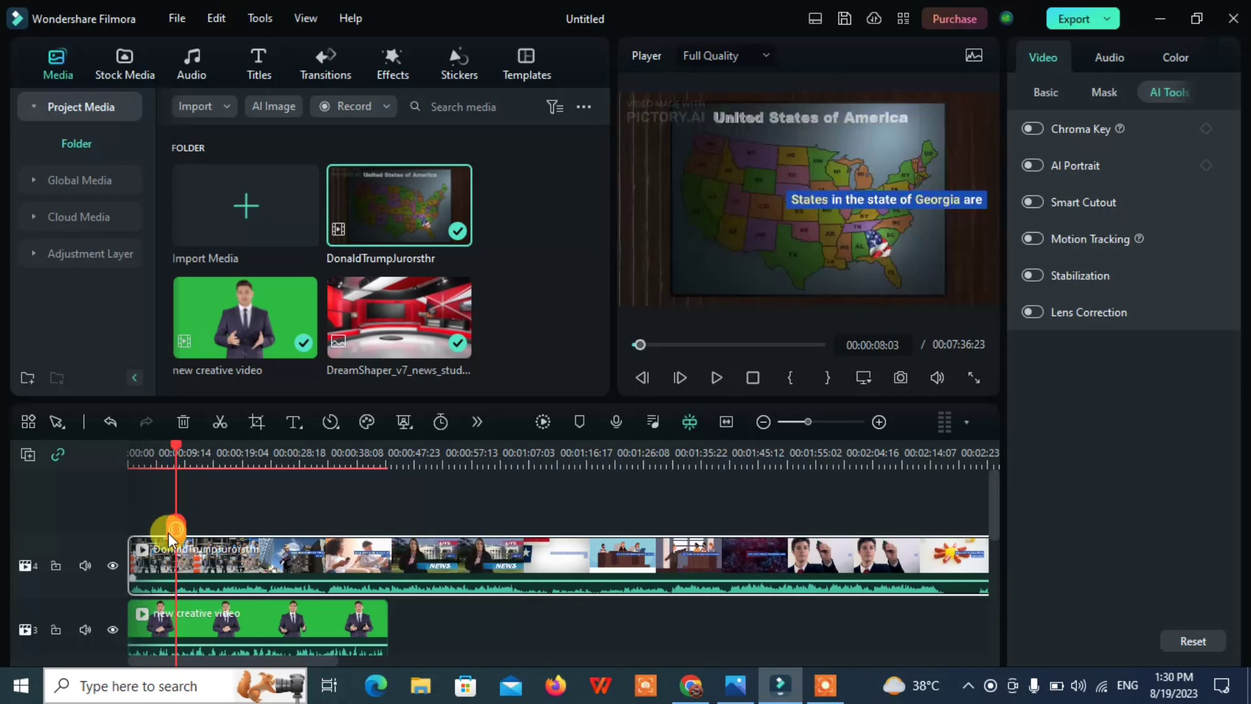
{"action": "left_click", "coordinate": [150, 533]}
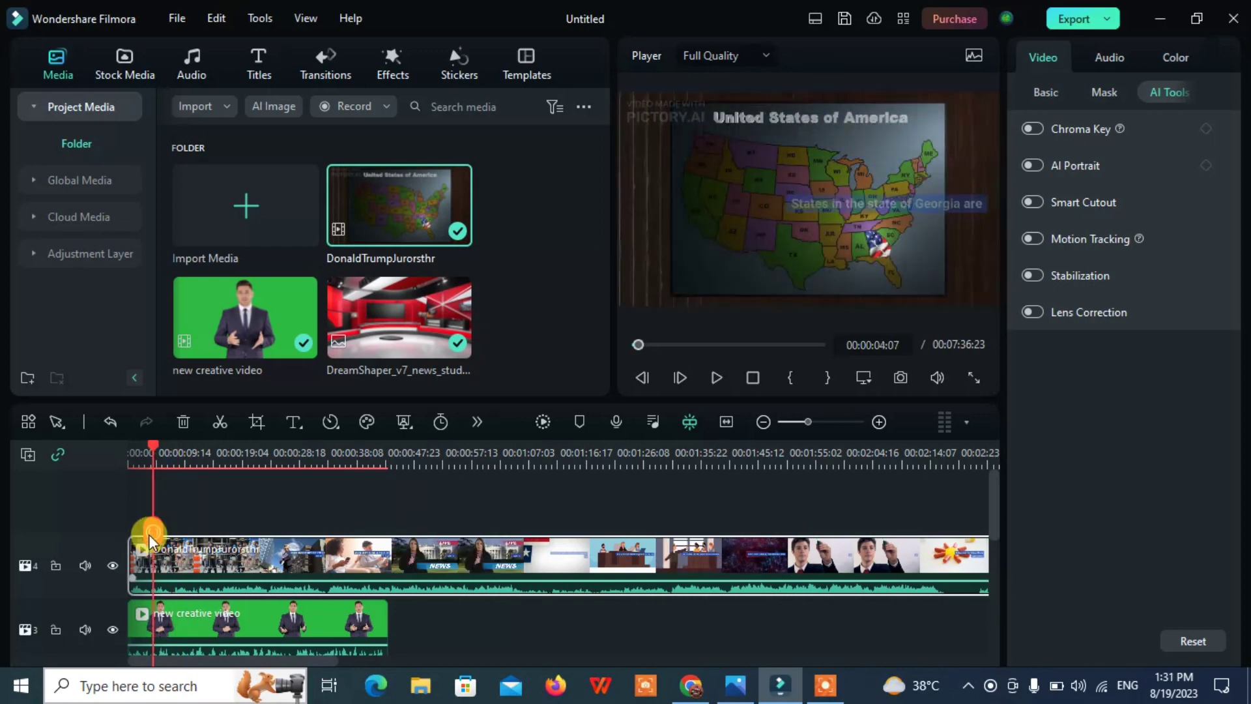
{"action": "mouse_move", "coordinate": [148, 535]}
{"action": "left_mouse_down"}
{"action": "mouse_move", "coordinate": [104, 531]}
{"action": "mouse_move", "coordinate": [126, 522]}
{"action": "mouse_move", "coordinate": [152, 537]}
{"action": "left_mouse_up"}
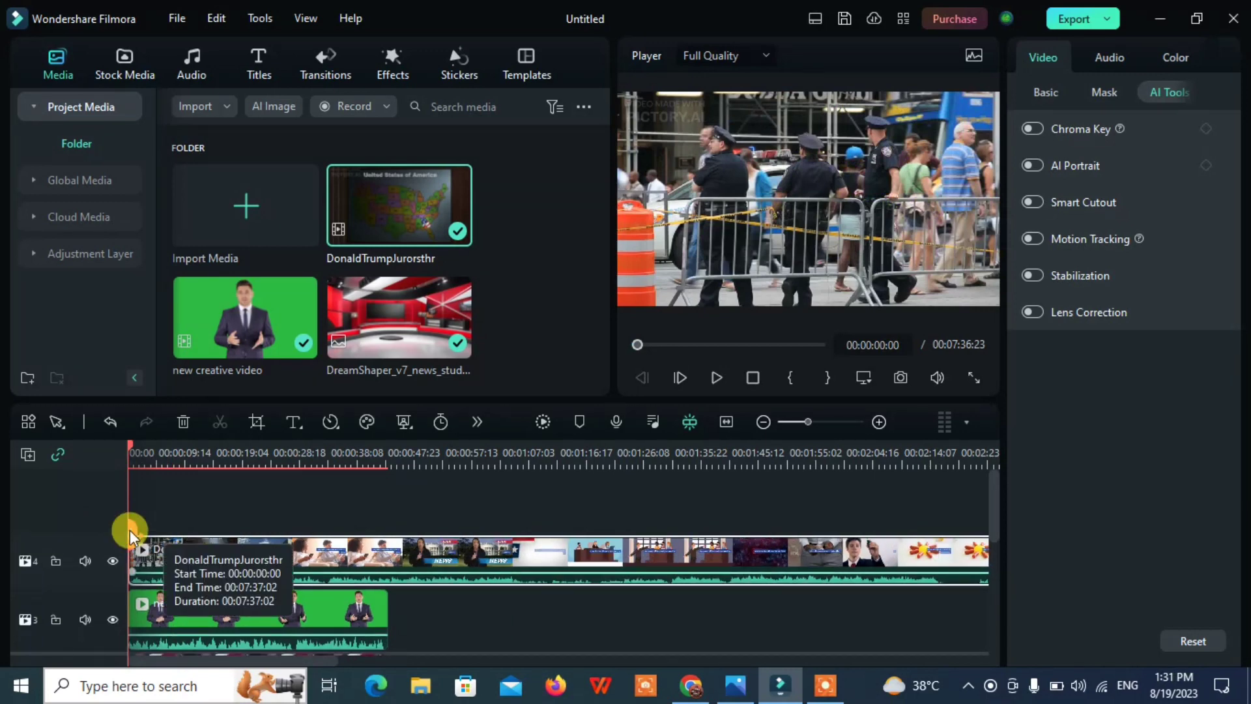
{"action": "left_click_drag", "start_coordinate": [130, 530], "coordinate": [149, 533]}
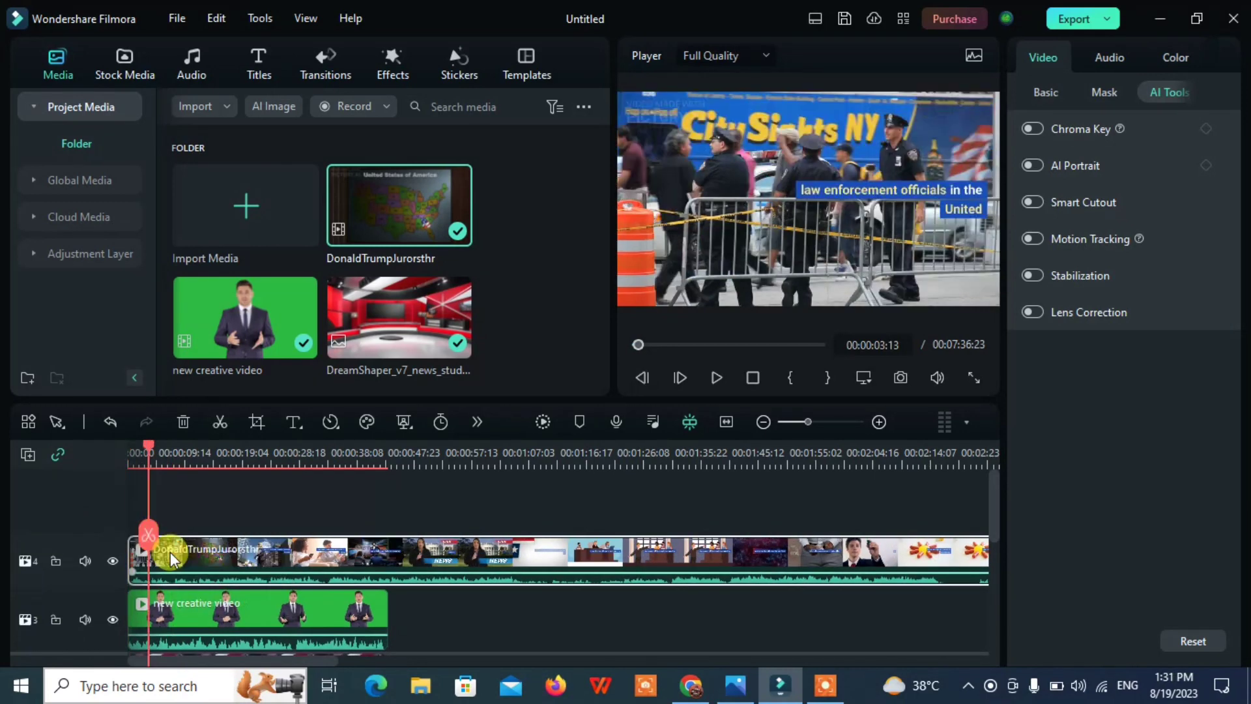
{"action": "left_click", "coordinate": [195, 586]}
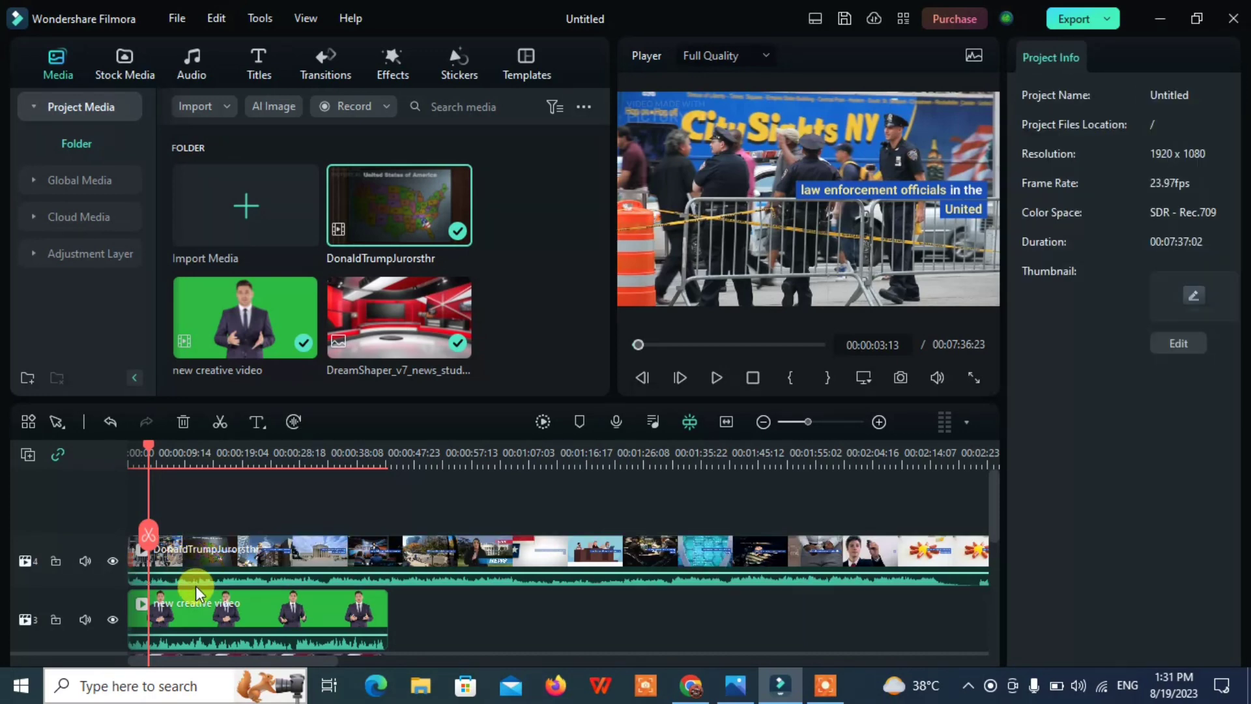
{"action": "left_click", "coordinate": [198, 580]}
{"action": "right_click", "coordinate": [201, 562]}
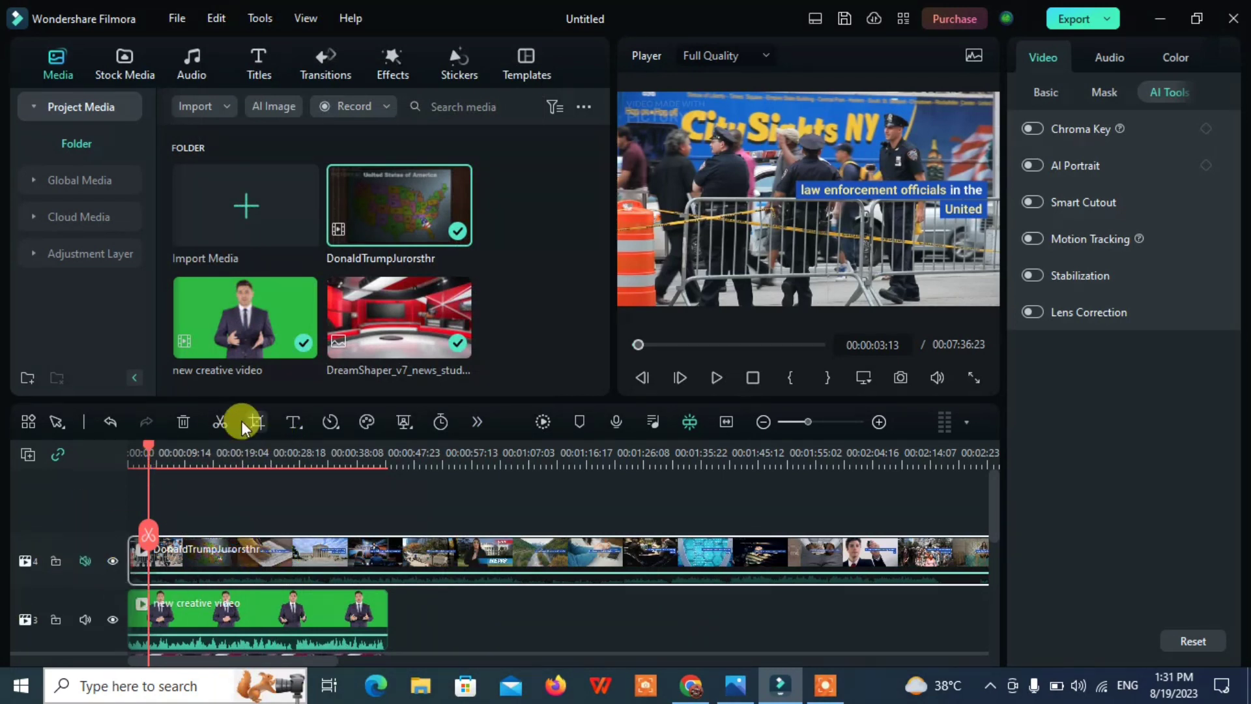
{"action": "left_click", "coordinate": [219, 423]}
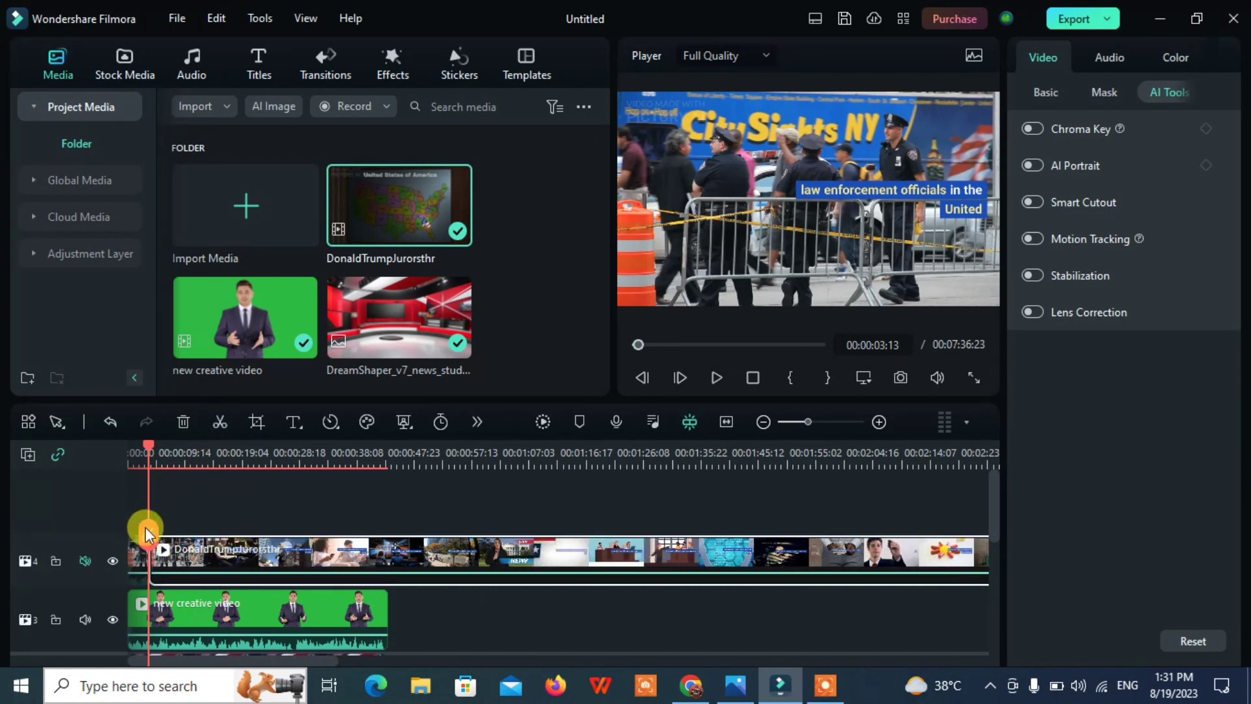
Step: Cut out the footage between 00:00:03:13 and 00:00:08:18 and move the remaining footage to start at 00:00:07:16
{"action": "left_click_drag", "start_coordinate": [147, 531], "coordinate": [180, 526]}
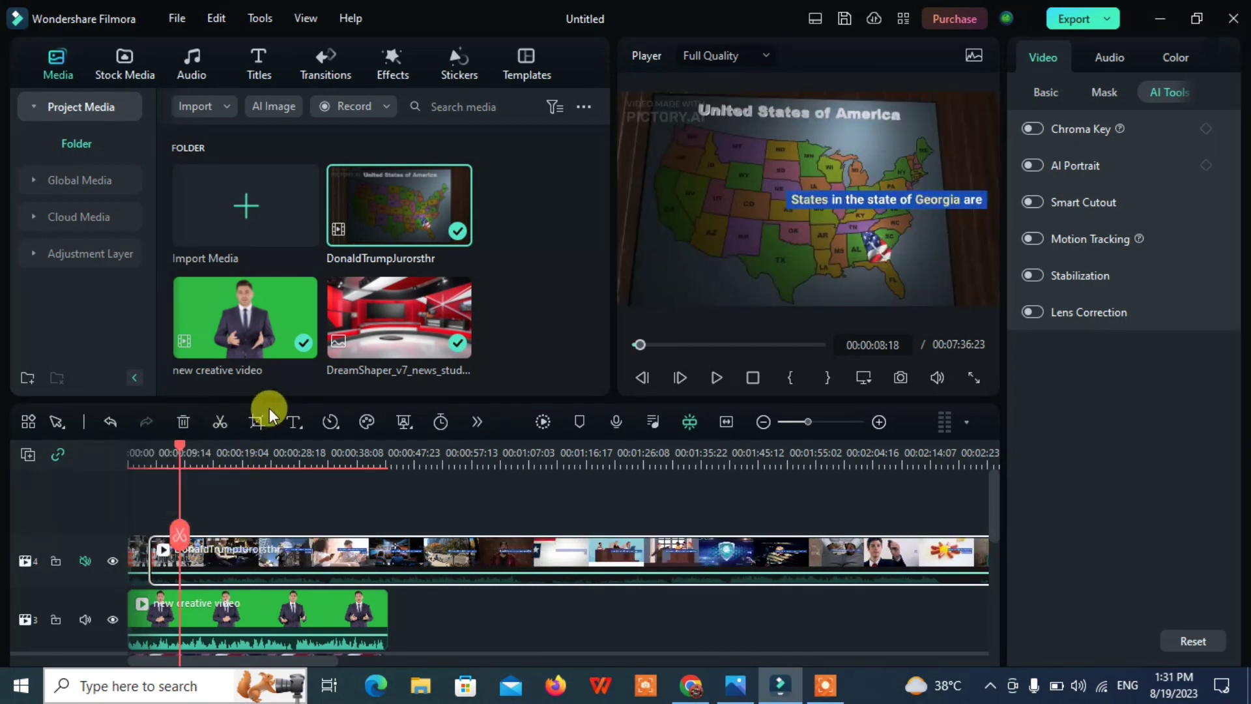
{"action": "left_click", "coordinate": [223, 421]}
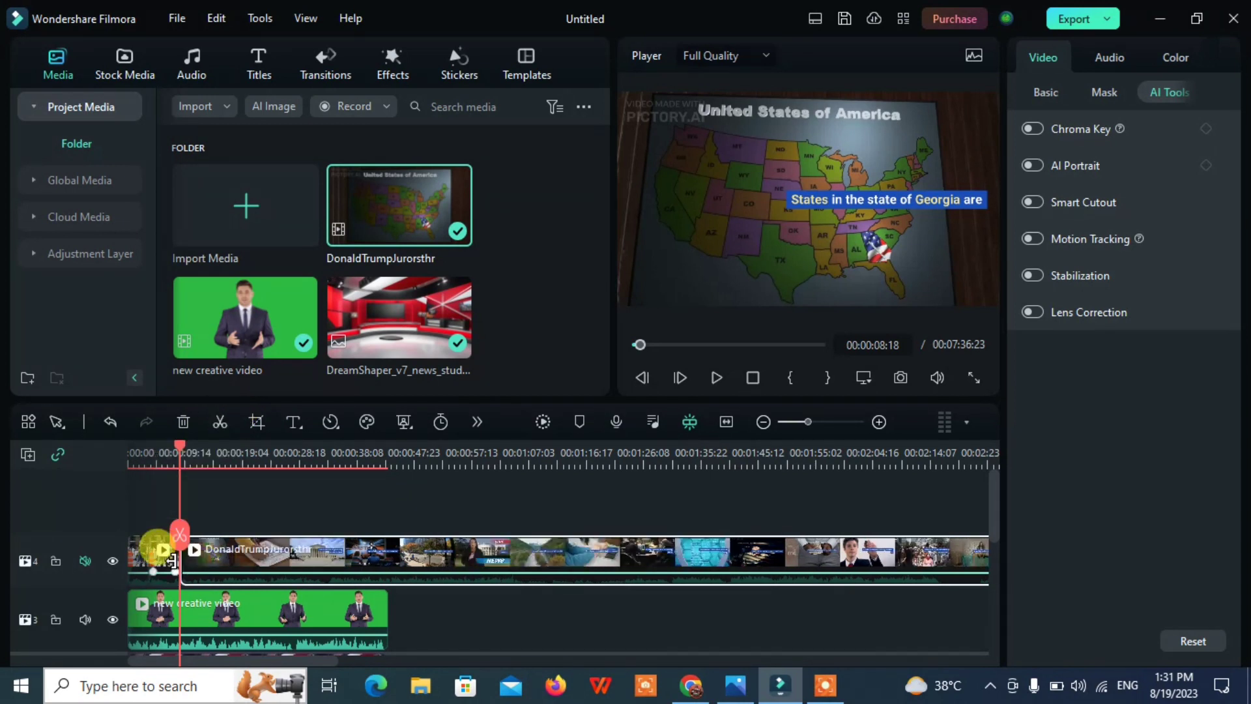
{"action": "left_click", "coordinate": [183, 422]}
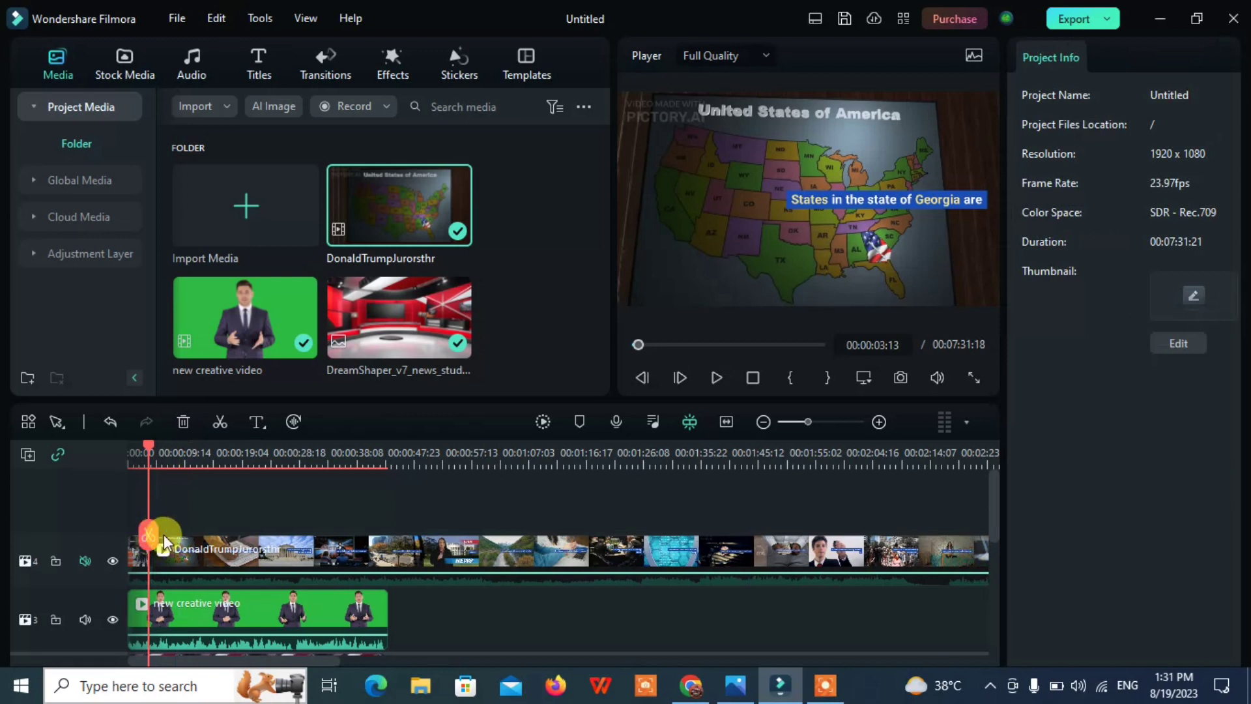
{"action": "left_click", "coordinate": [179, 548]}
{"action": "left_click_drag", "start_coordinate": [179, 548], "coordinate": [215, 552]}
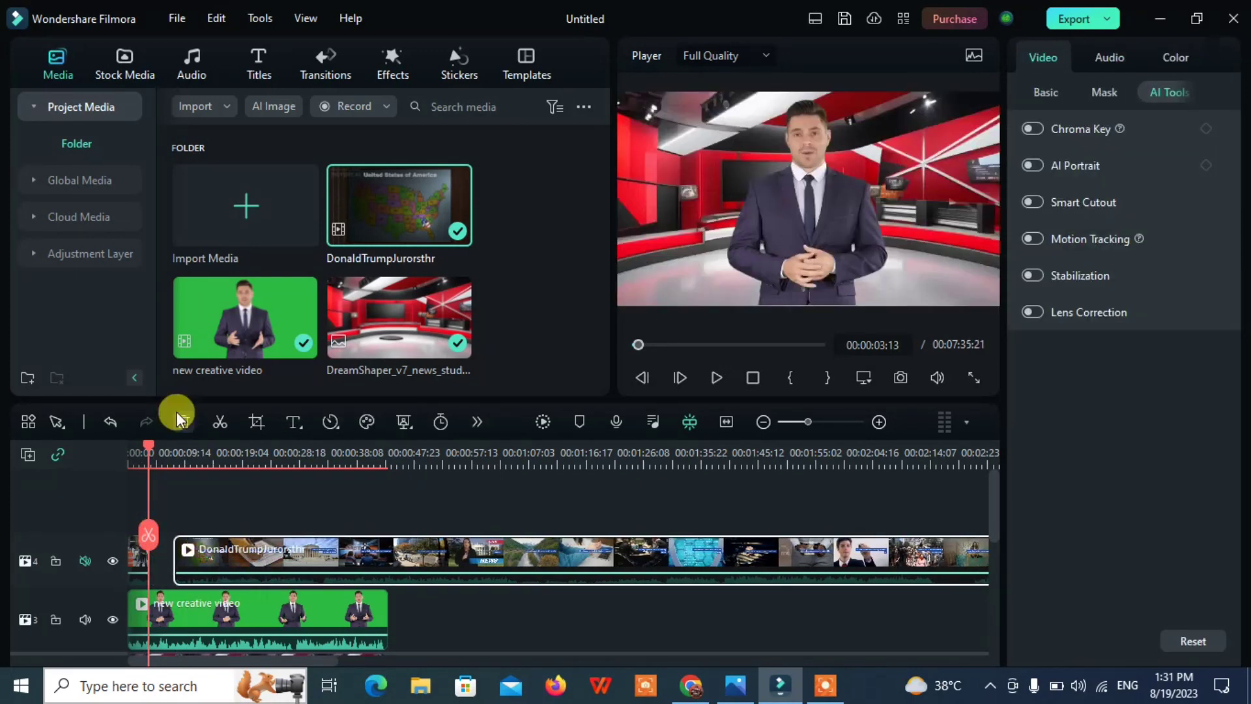
{"action": "left_click", "coordinate": [179, 421]}
{"action": "left_click", "coordinate": [174, 449]}
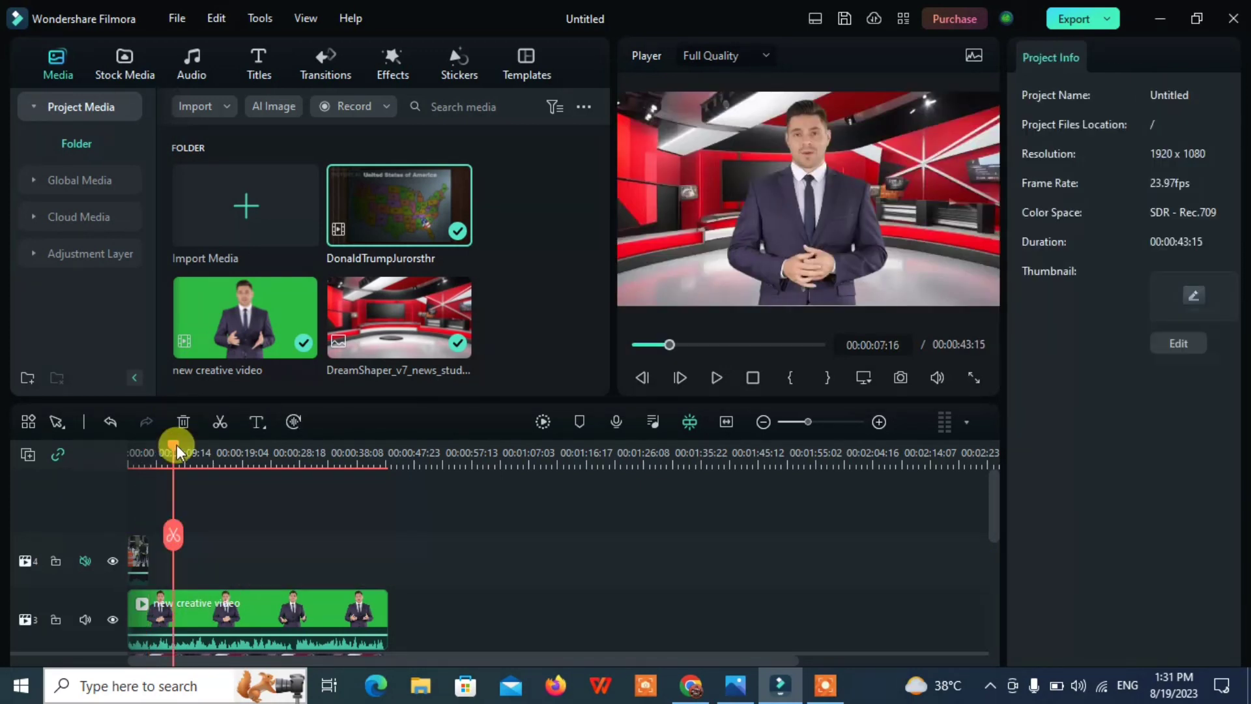
{"action": "left_click", "coordinate": [107, 420]}
{"action": "left_click", "coordinate": [190, 552]}
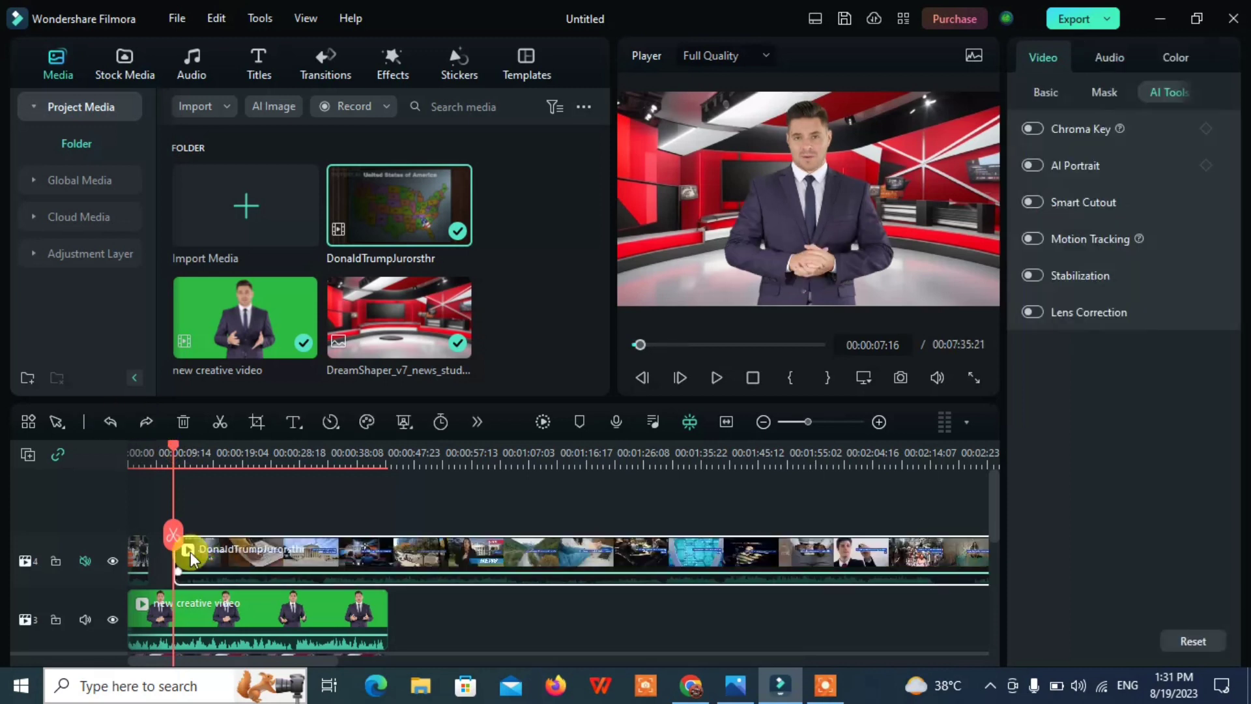
{"action": "left_click", "coordinate": [237, 472]}
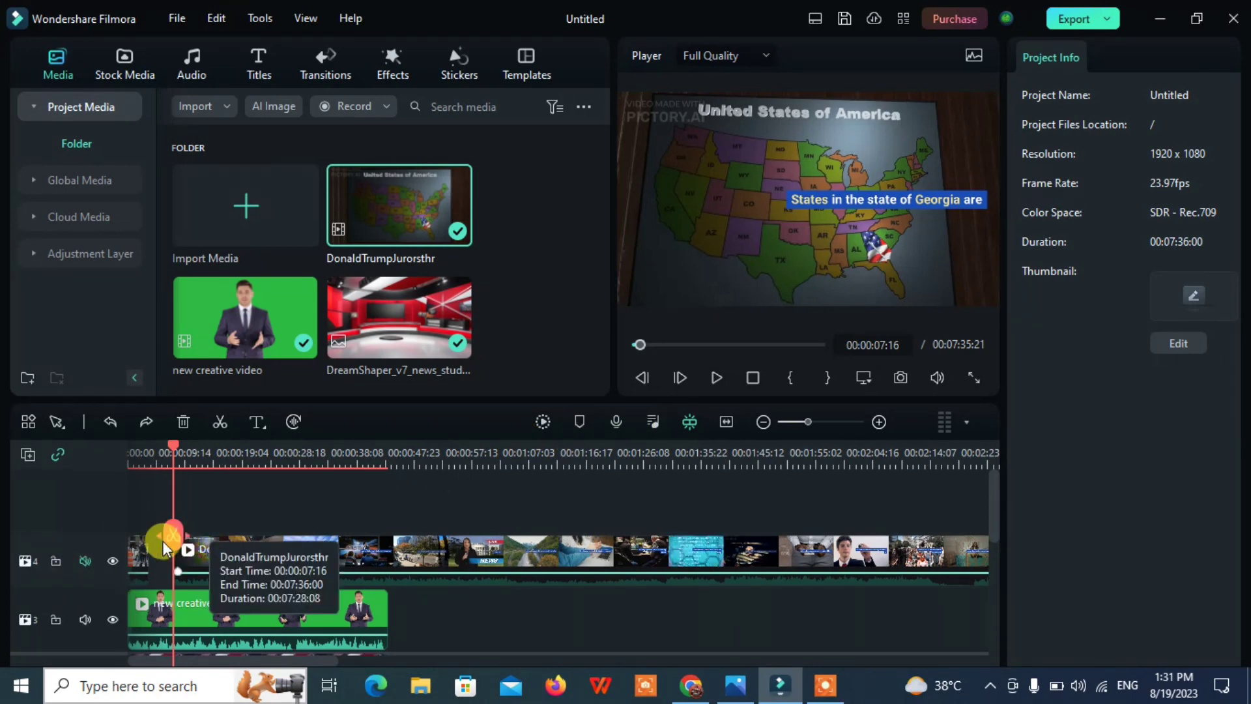
Step: Play the timeline from the beginning to review how the footage alternates with the studio presenter
{"action": "key", "text": "Home"}
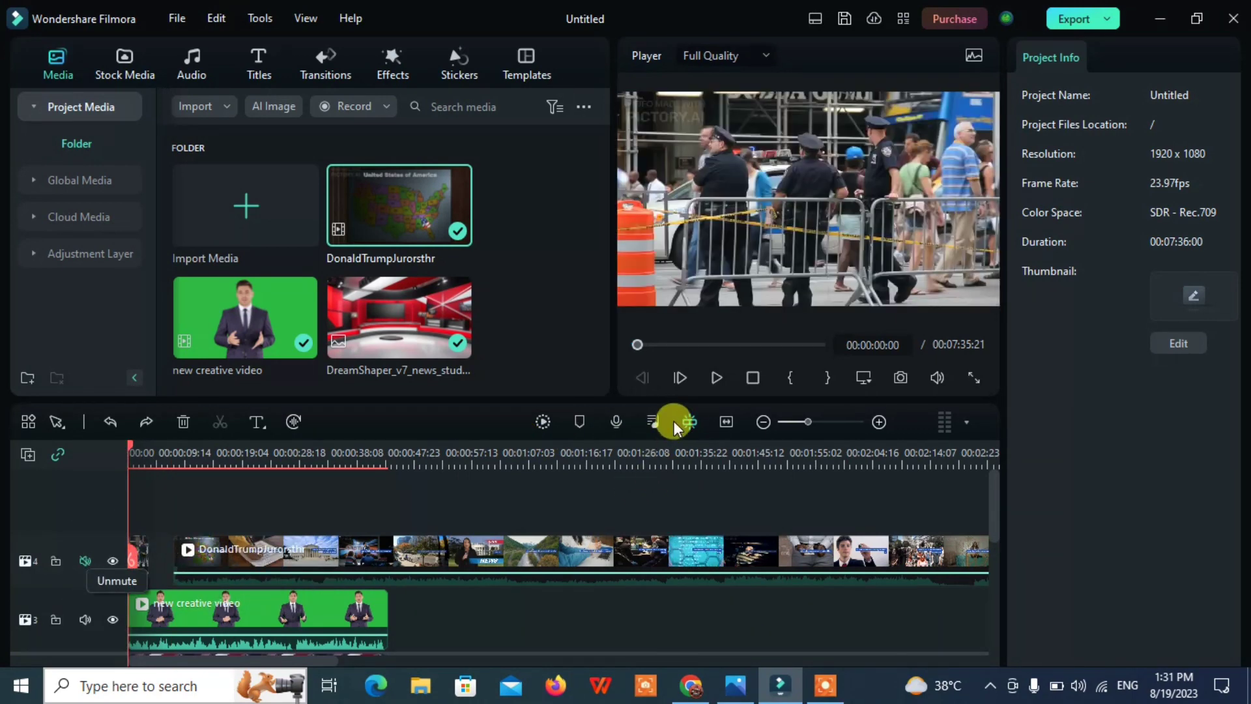
{"action": "left_click", "coordinate": [717, 378]}
{"action": "scroll", "coordinate": [316, 485], "scroll_direction": "down", "scroll_amount": 2}
{"action": "scroll", "coordinate": [314, 484], "scroll_direction": "up", "scroll_amount": 2}
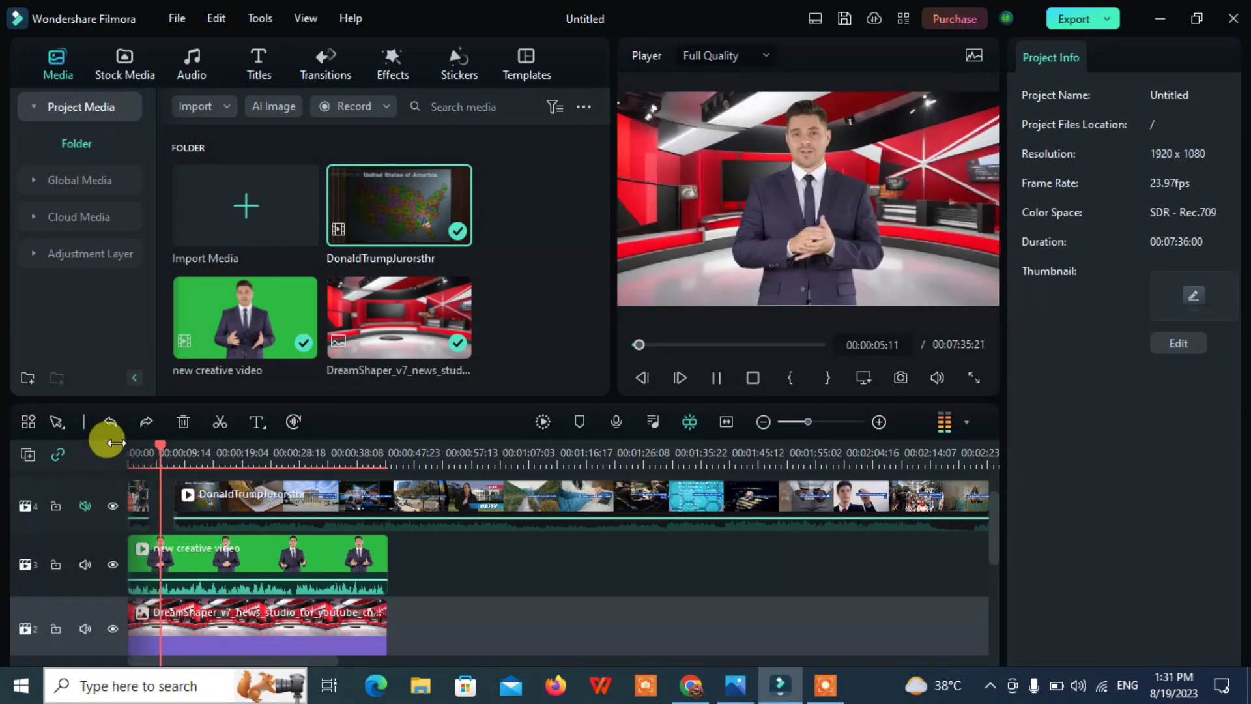
{"action": "scroll", "coordinate": [206, 504], "scroll_direction": "down", "scroll_amount": 2}
{"action": "scroll", "coordinate": [205, 504], "scroll_direction": "up", "scroll_amount": 3}
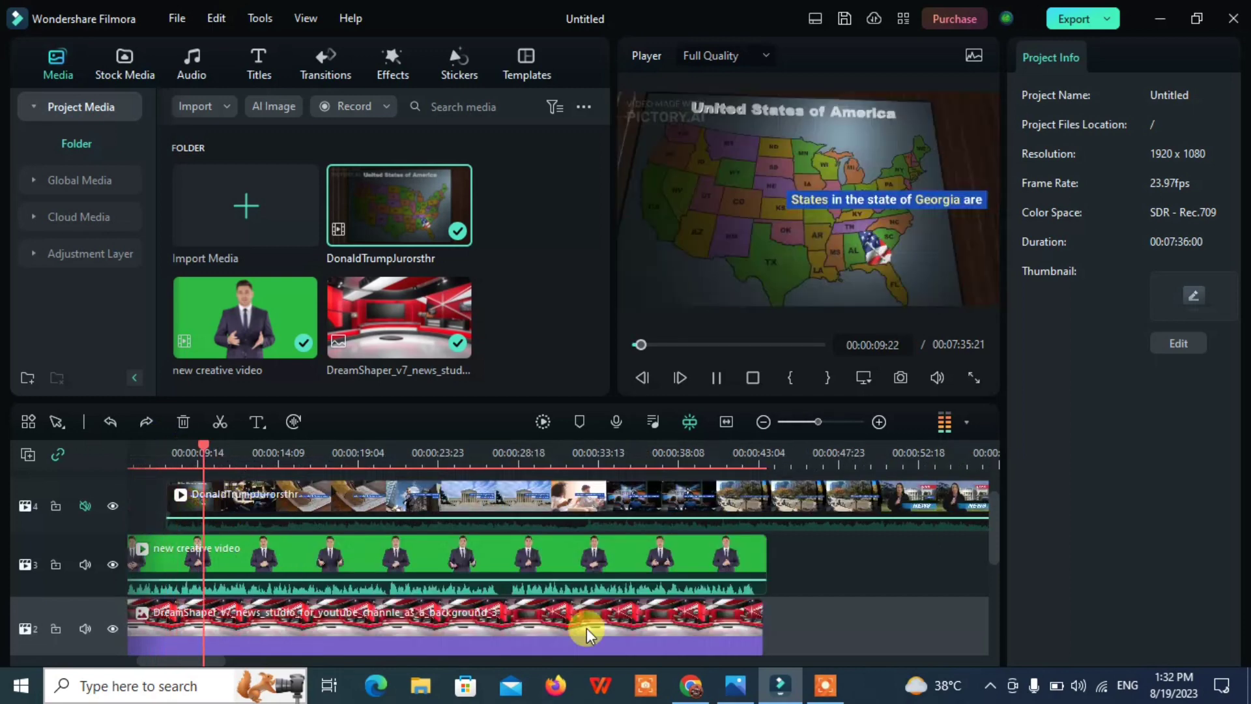
{"action": "scroll", "coordinate": [132, 603], "scroll_direction": "down", "scroll_amount": 2}
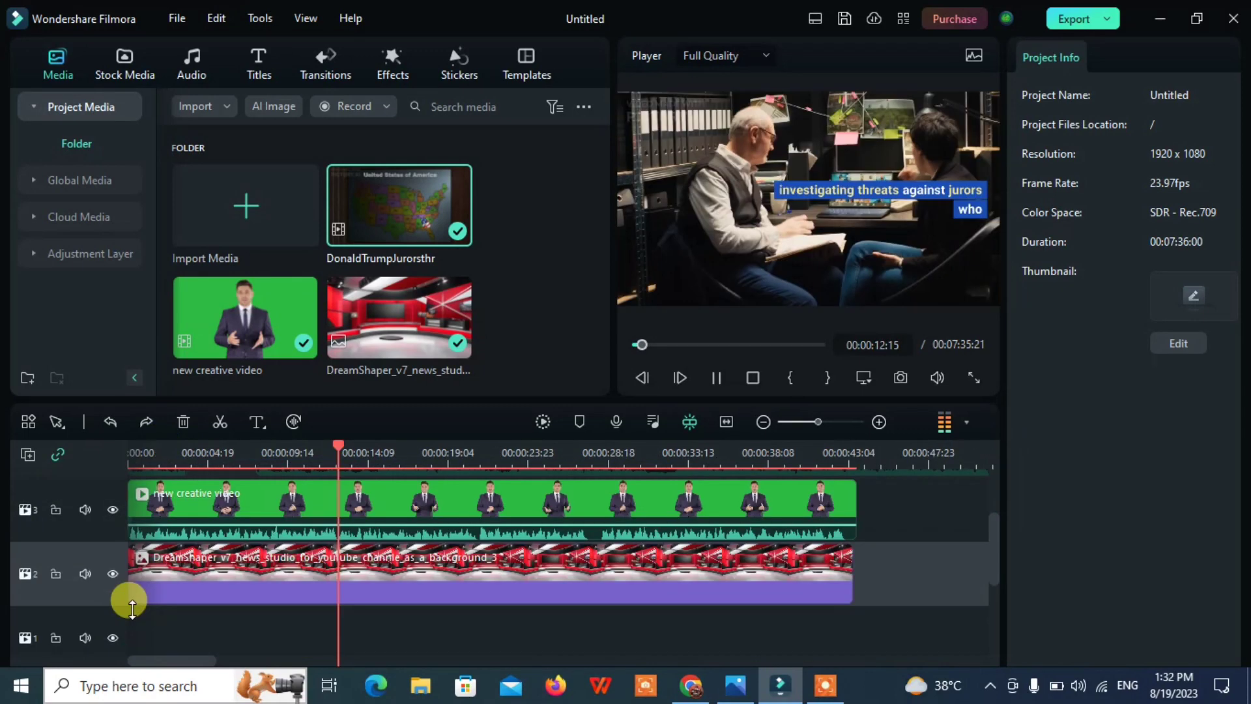
Step: Move the short first footage piece to start about 2 seconds in and replay the timeline from the beginning
{"action": "scroll", "coordinate": [133, 603], "scroll_direction": "up", "scroll_amount": 2}
{"action": "left_click", "coordinate": [198, 499]}
{"action": "left_click_drag", "start_coordinate": [199, 499], "coordinate": [148, 487]}
{"action": "left_click", "coordinate": [417, 563]}
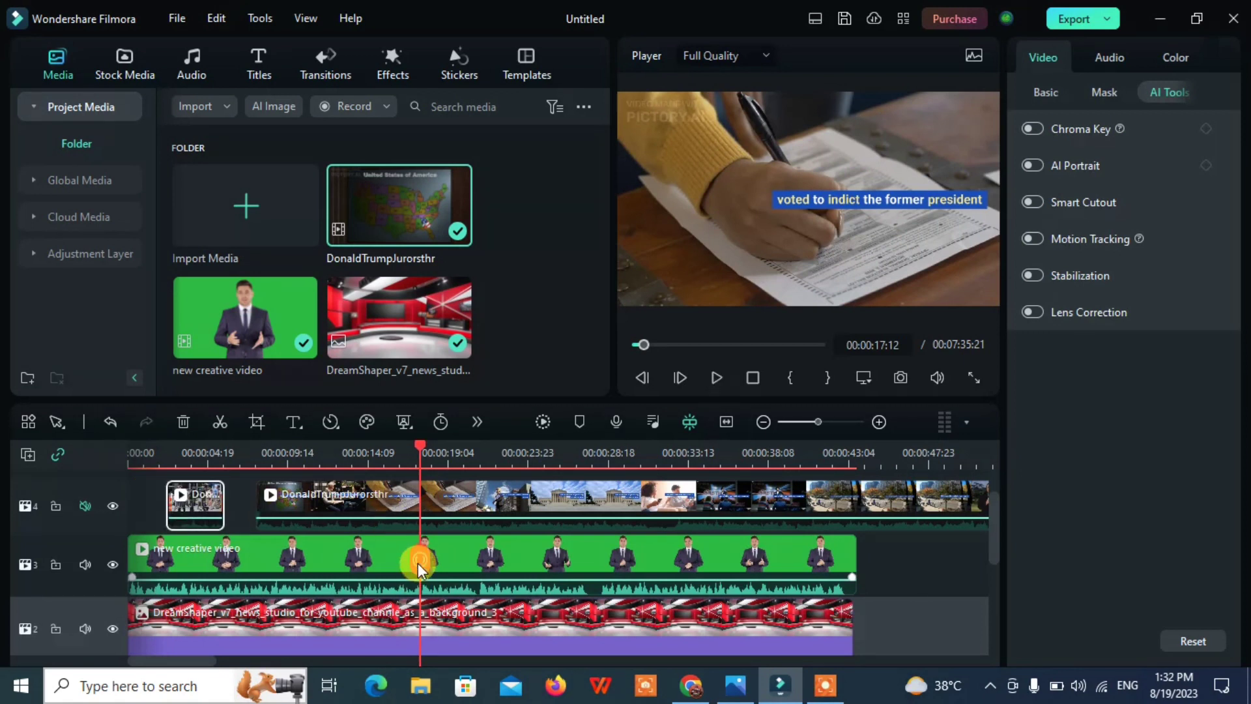
{"action": "left_click_drag", "start_coordinate": [417, 563], "coordinate": [131, 548]}
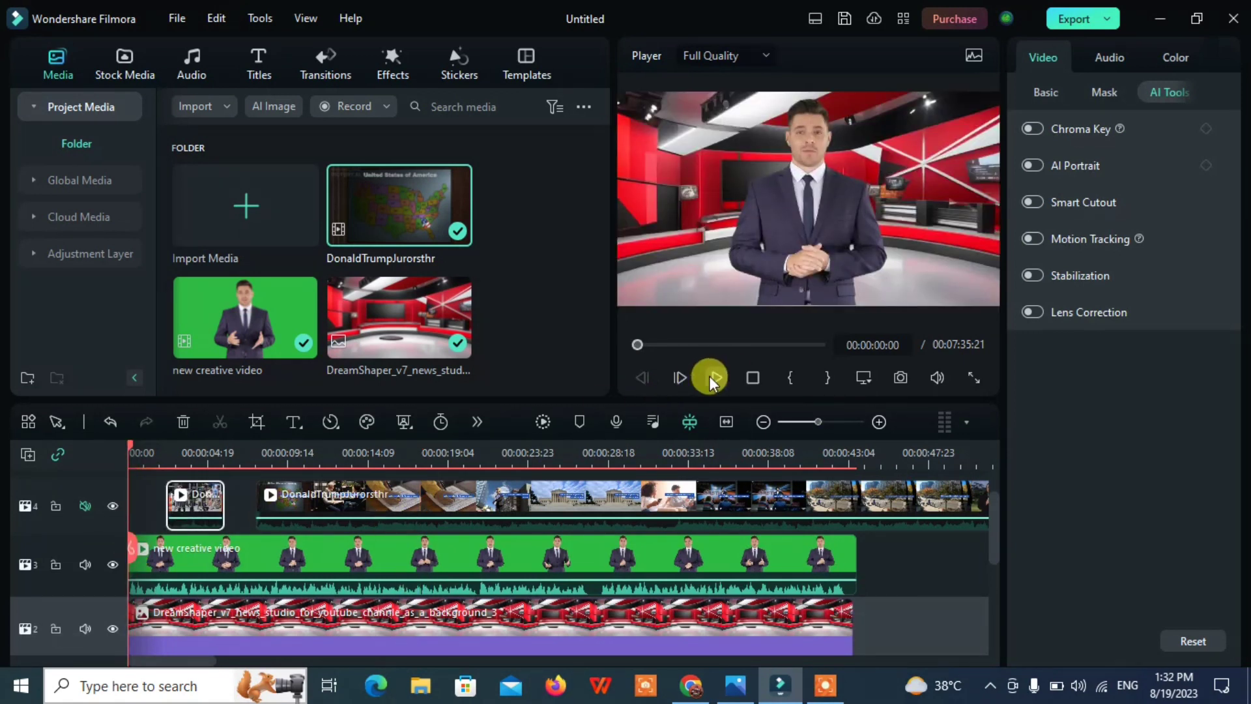
{"action": "left_click", "coordinate": [711, 377]}
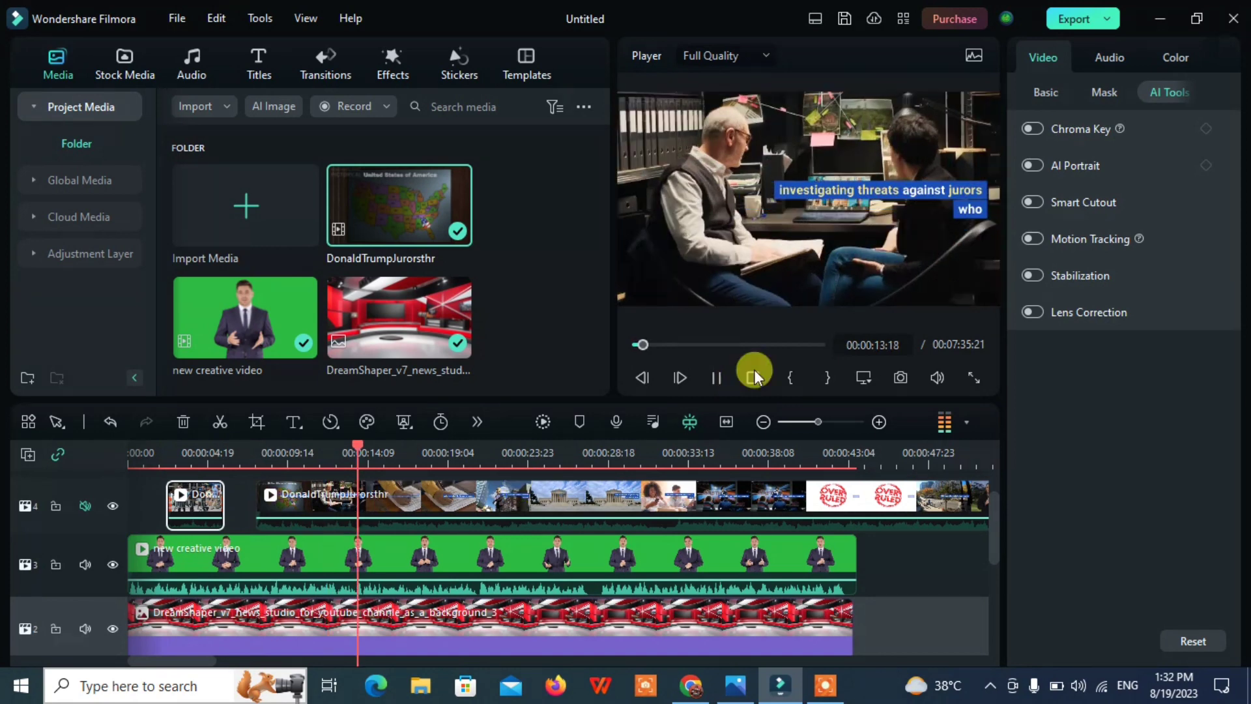
Step: Stop the playback and split the second DonaldTrumpJurorsthr piece at 00:00:15:04
{"action": "left_click", "coordinate": [722, 379]}
{"action": "left_click", "coordinate": [439, 495]}
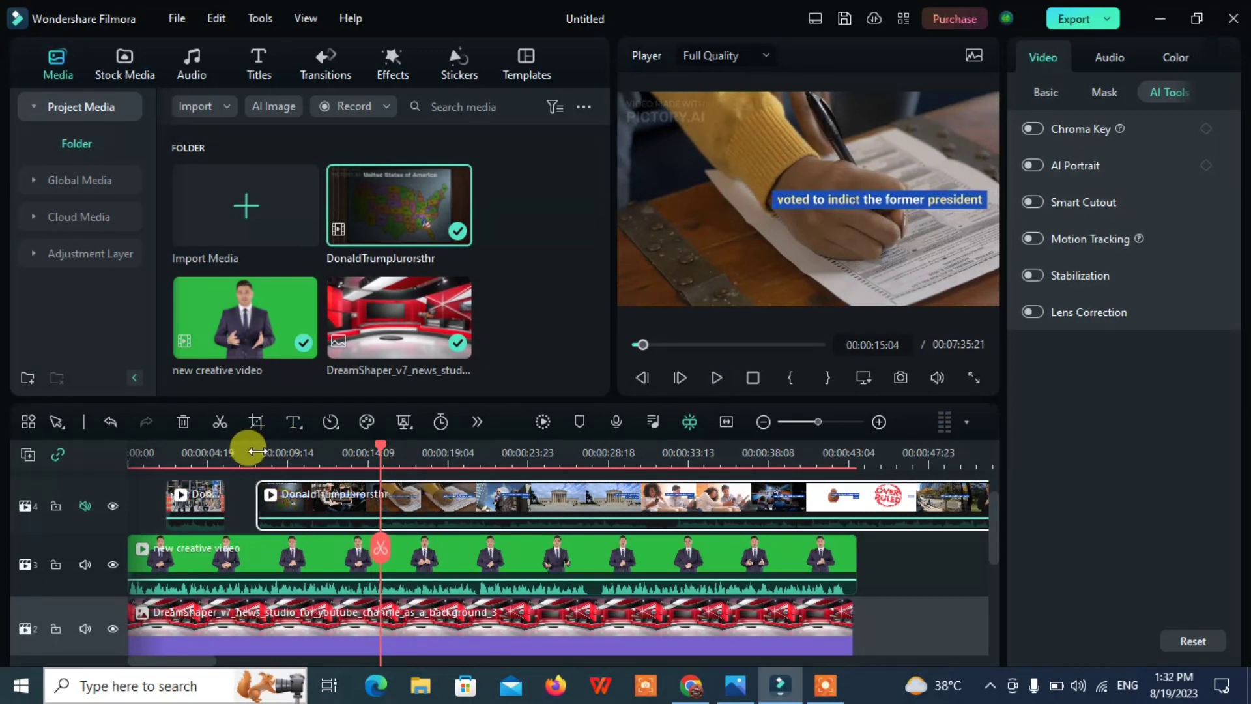
{"action": "left_click", "coordinate": [221, 425]}
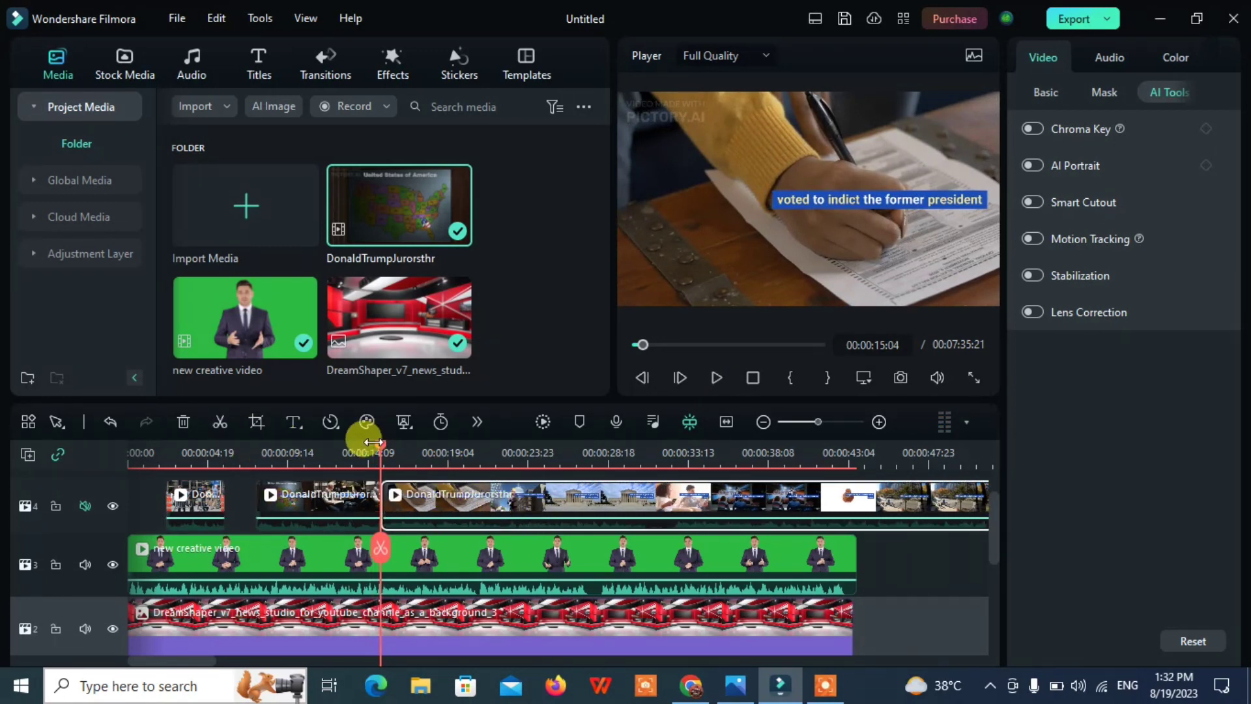
{"action": "left_click_drag", "start_coordinate": [378, 442], "coordinate": [530, 514]}
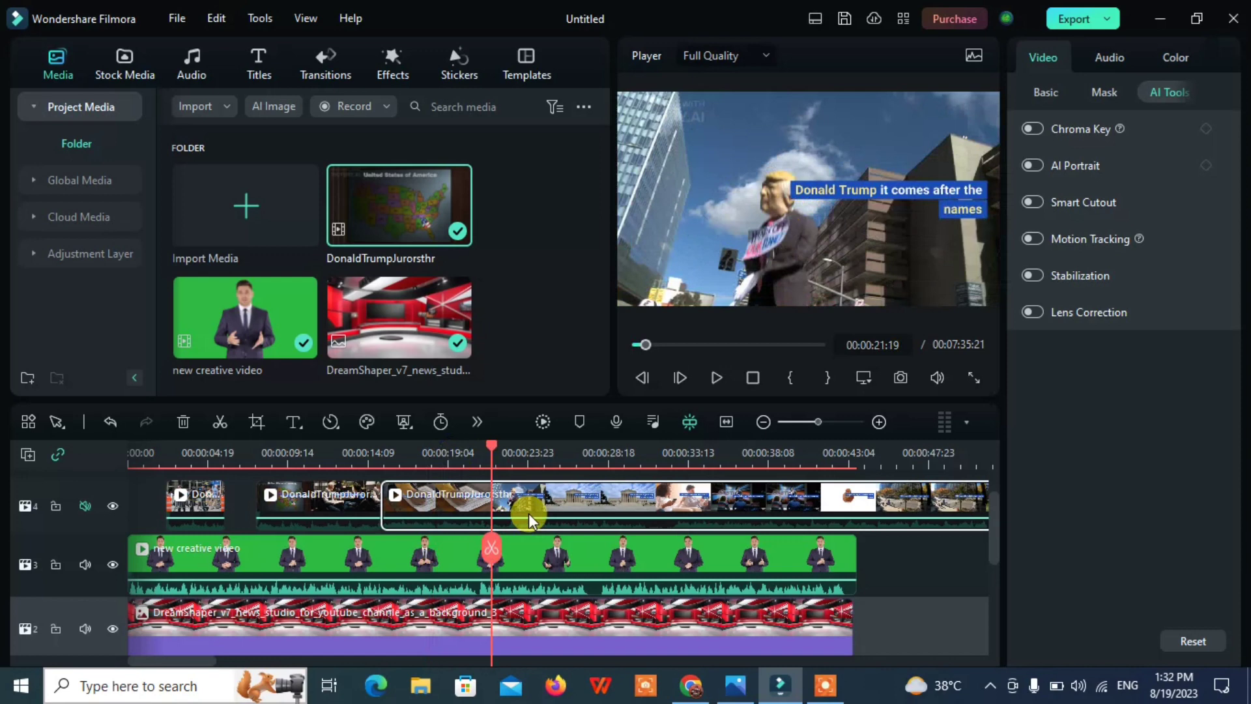
{"action": "left_click", "coordinate": [186, 425]}
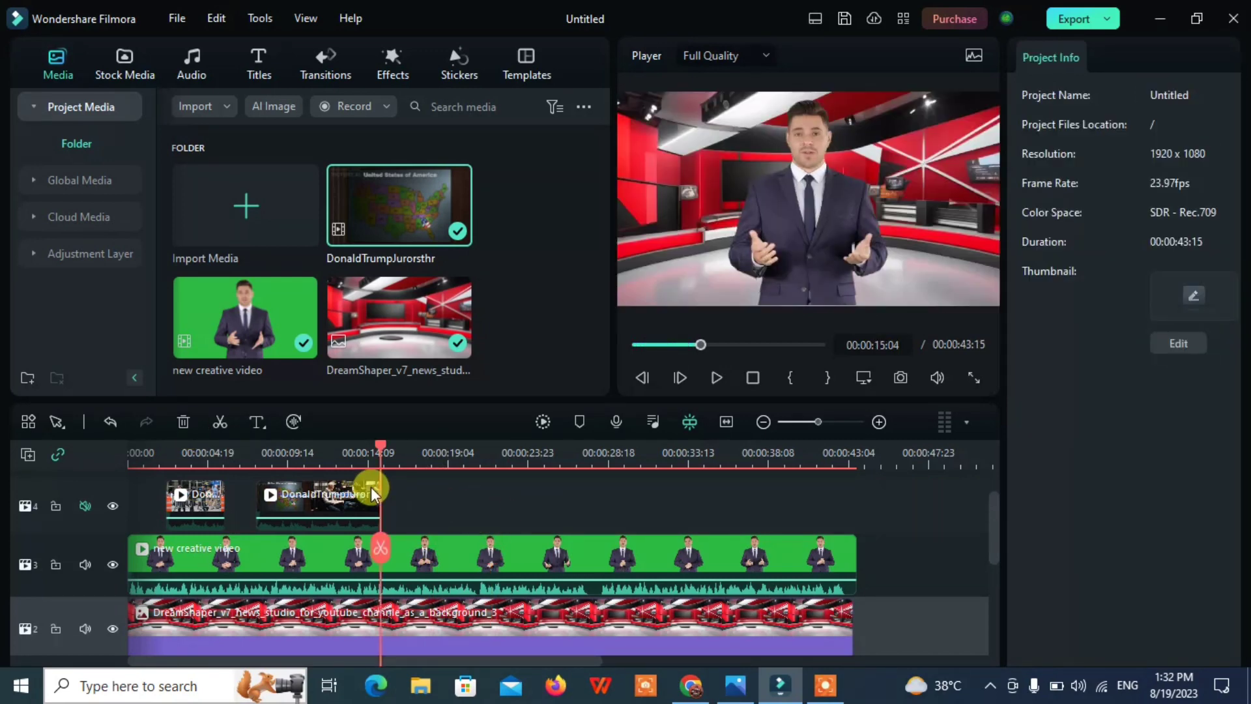
{"action": "left_click", "coordinate": [118, 422]}
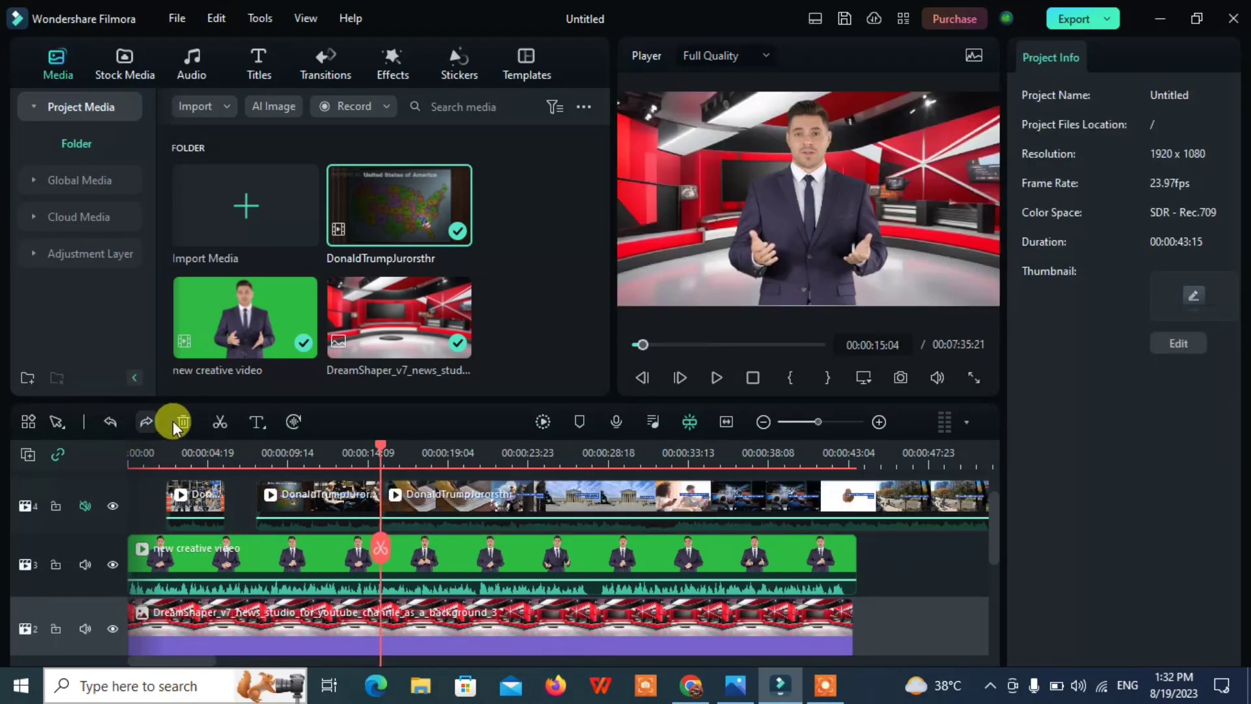
Step: Split the last DonaldTrumpJurorsthr piece on the footage track at 00:00:22:09
{"action": "left_click", "coordinate": [381, 445]}
{"action": "left_click", "coordinate": [502, 468]}
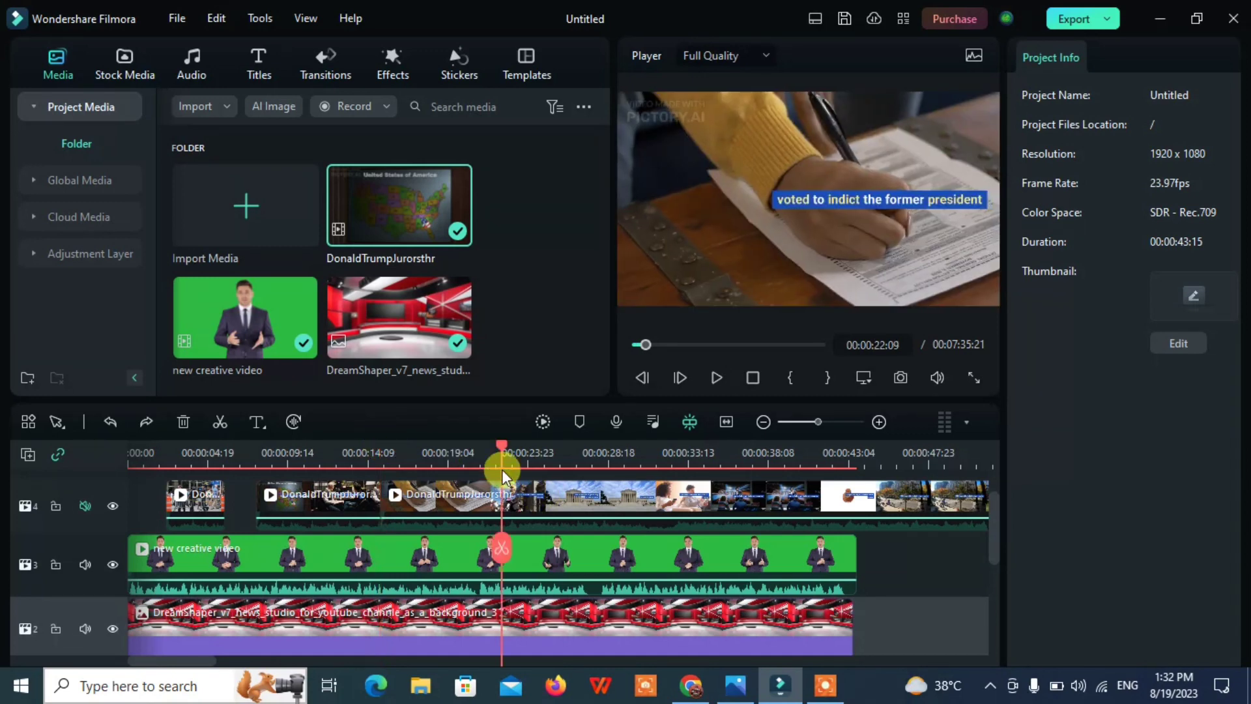
{"action": "left_click", "coordinate": [482, 501]}
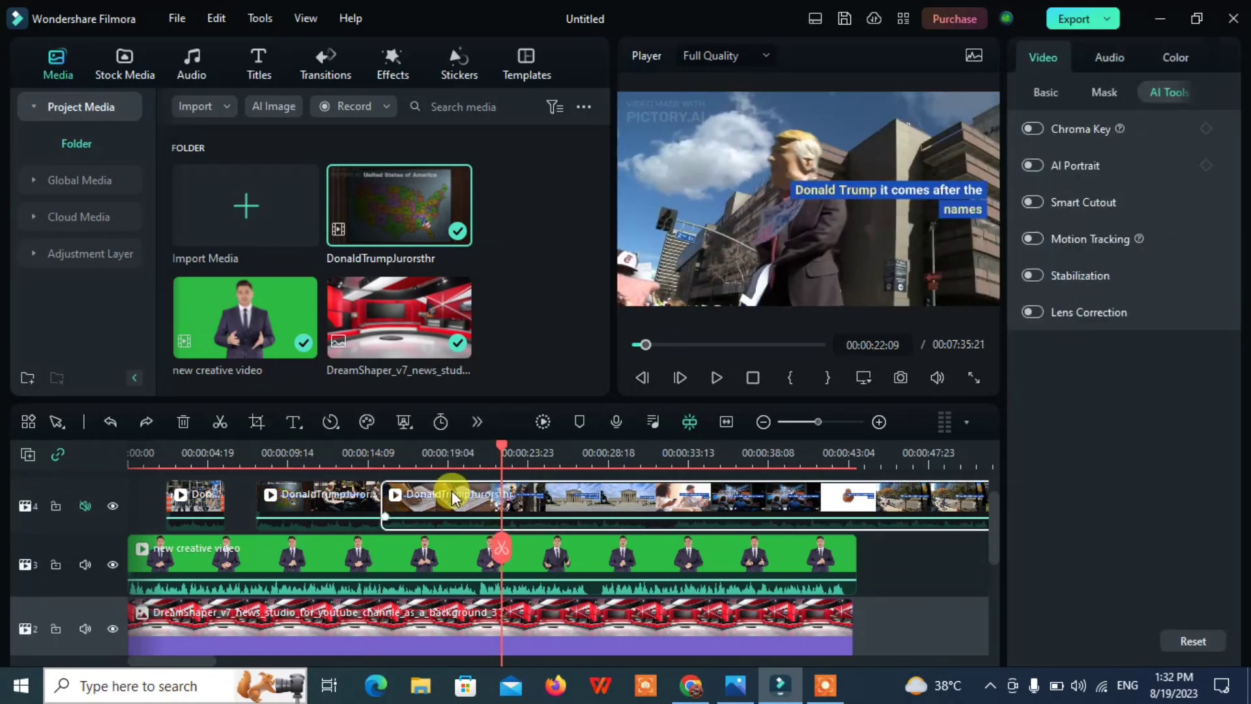
{"action": "left_click", "coordinate": [221, 421]}
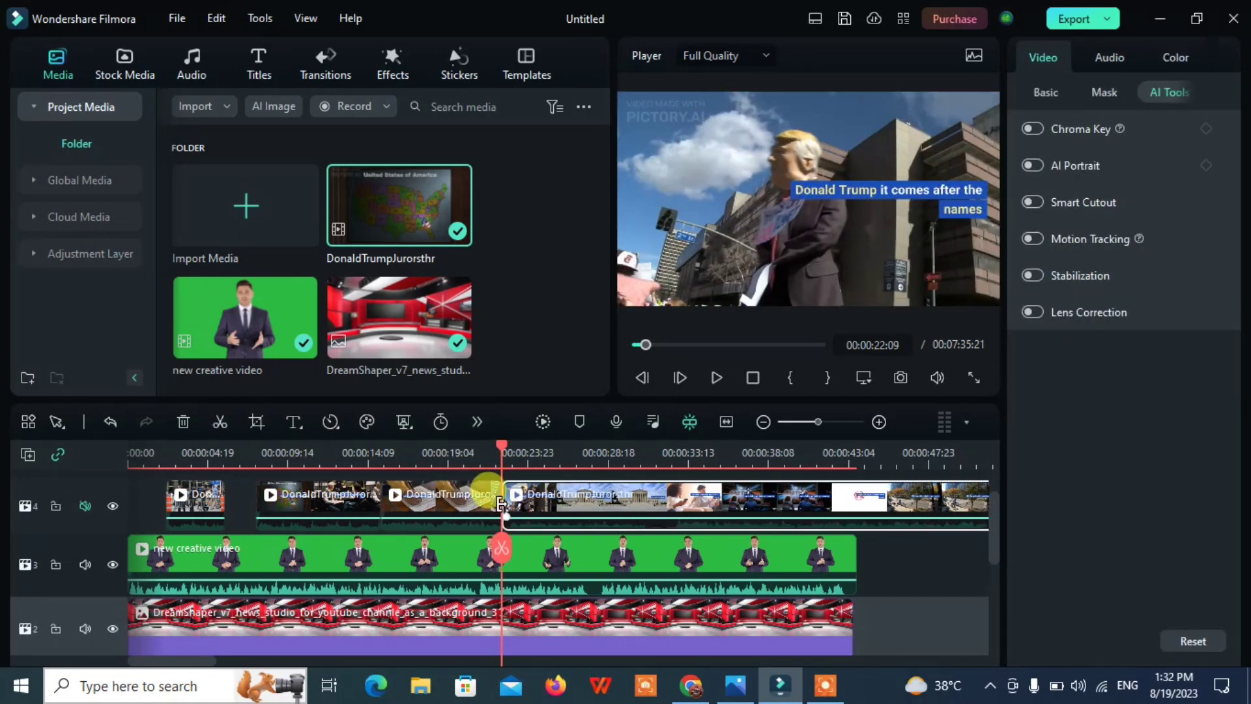
Step: Hide the footage track and delete the DonaldTrumpJurorsthr piece between 00:00:15:04 and 00:00:22:09
{"action": "left_click", "coordinate": [450, 502]}
{"action": "right_click", "coordinate": [450, 502]}
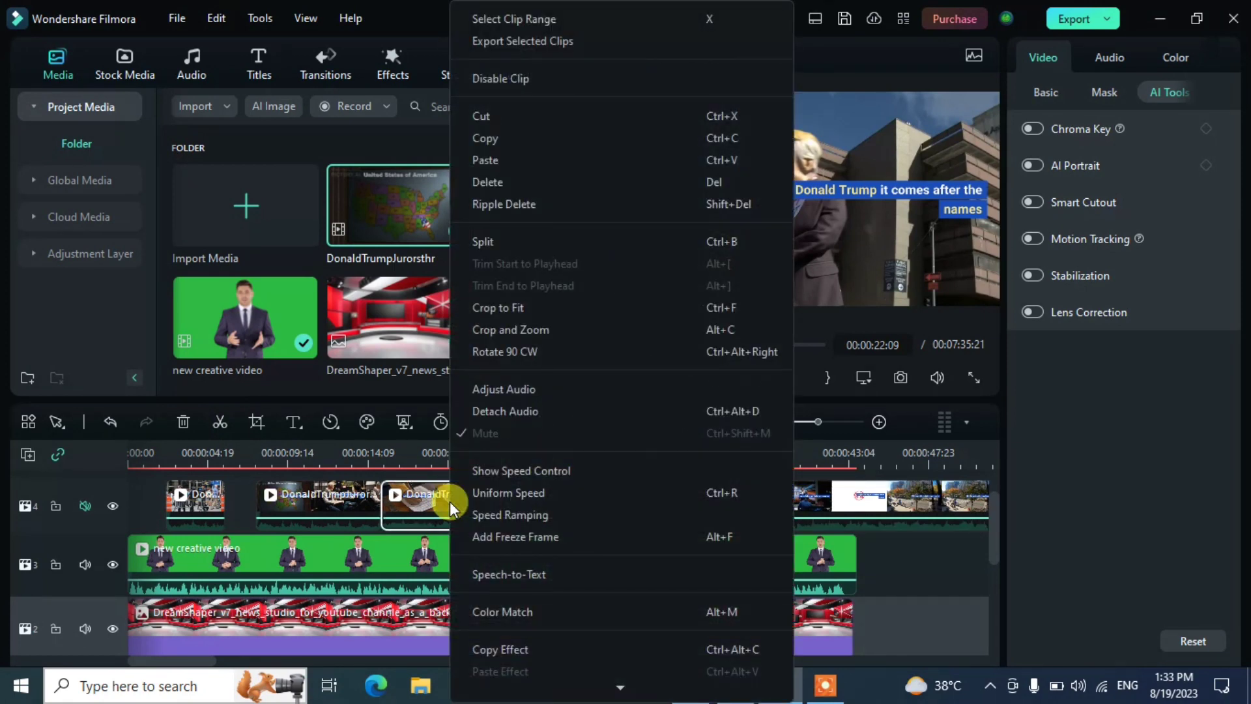
{"action": "left_click", "coordinate": [447, 506]}
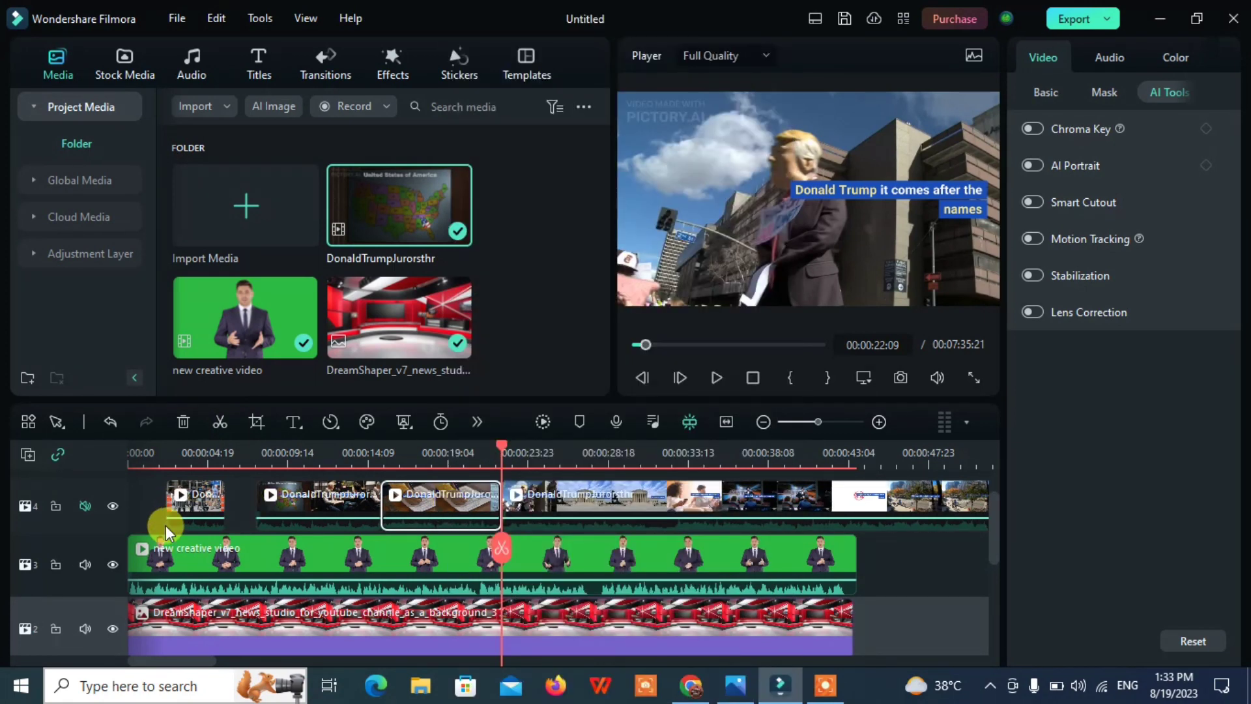
{"action": "left_click", "coordinate": [112, 507]}
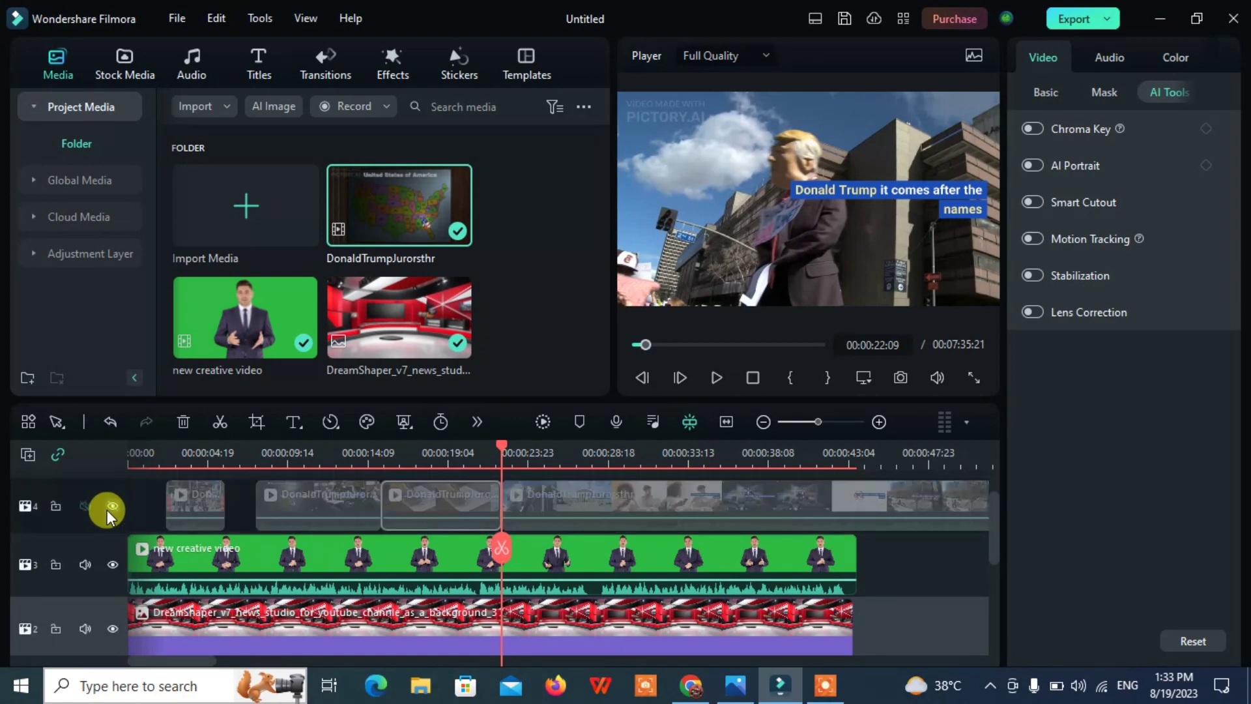
{"action": "left_click", "coordinate": [183, 423]}
Step: Move the remaining footage to start at about 00:00:19:04, checking against the presenter's playback, and make the footage track visible again
{"action": "left_click", "coordinate": [536, 497]}
{"action": "left_click_drag", "start_coordinate": [535, 497], "coordinate": [657, 554]}
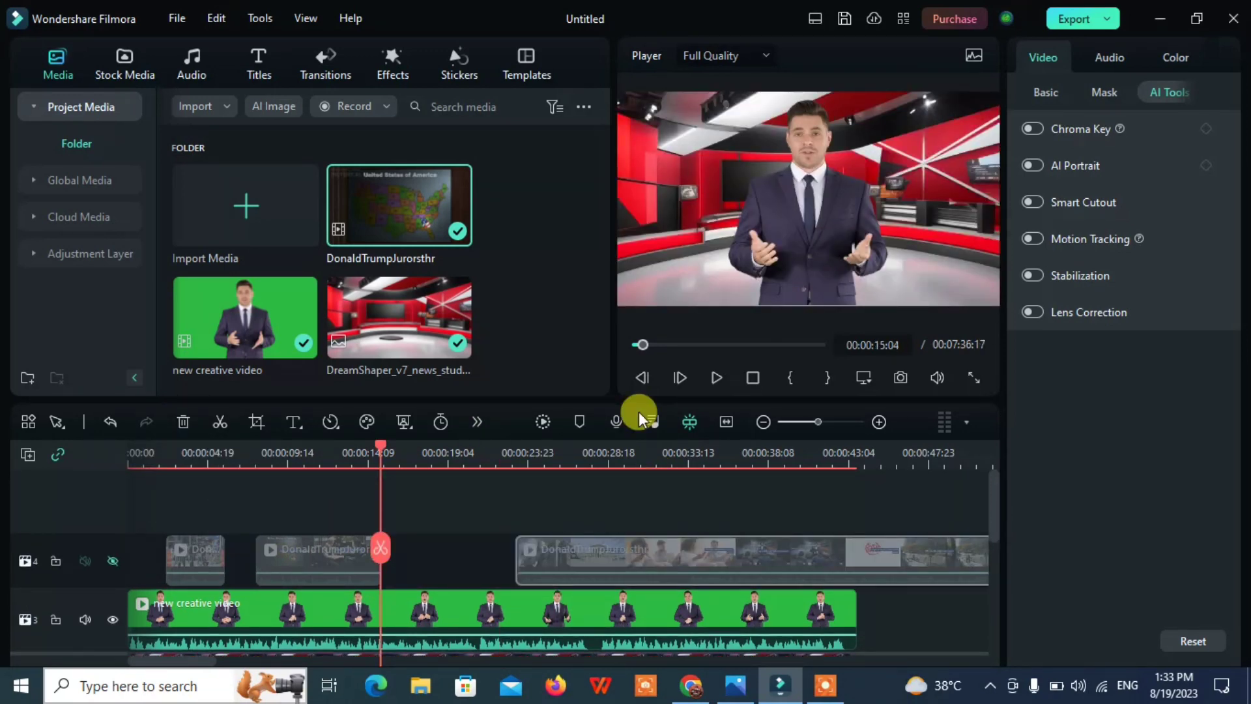
{"action": "left_click", "coordinate": [717, 379]}
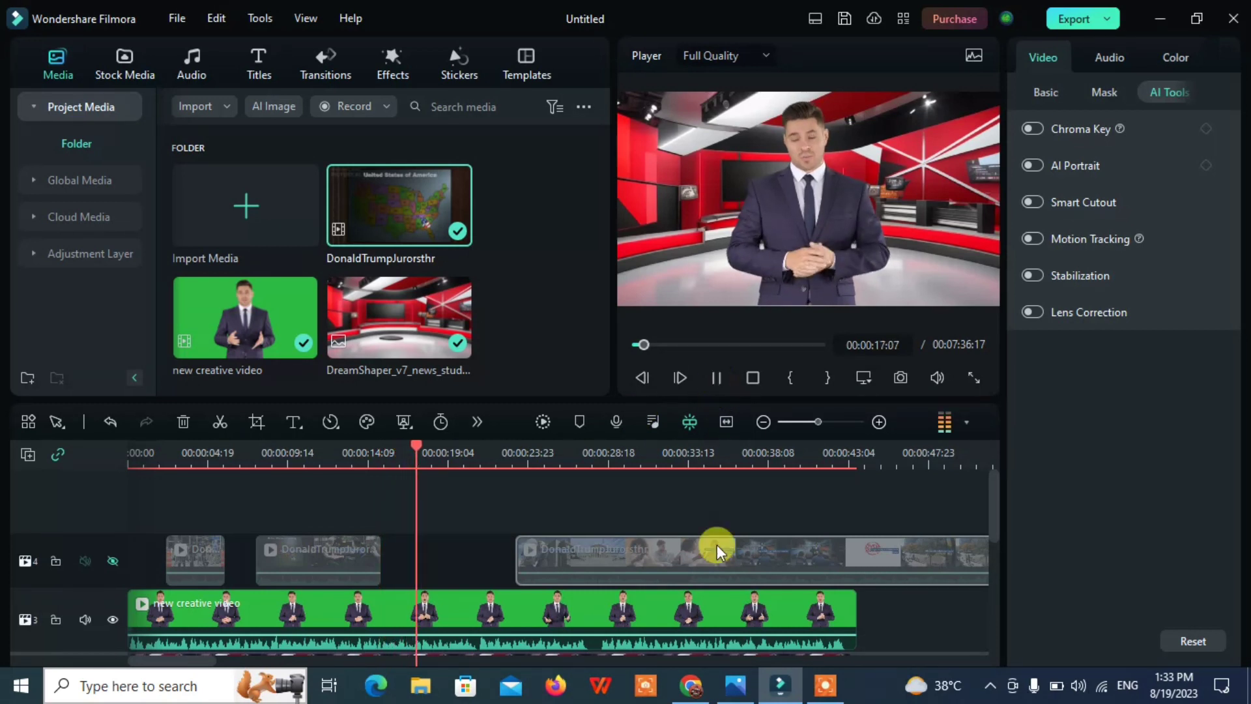
{"action": "left_click_drag", "start_coordinate": [684, 564], "coordinate": [618, 576]}
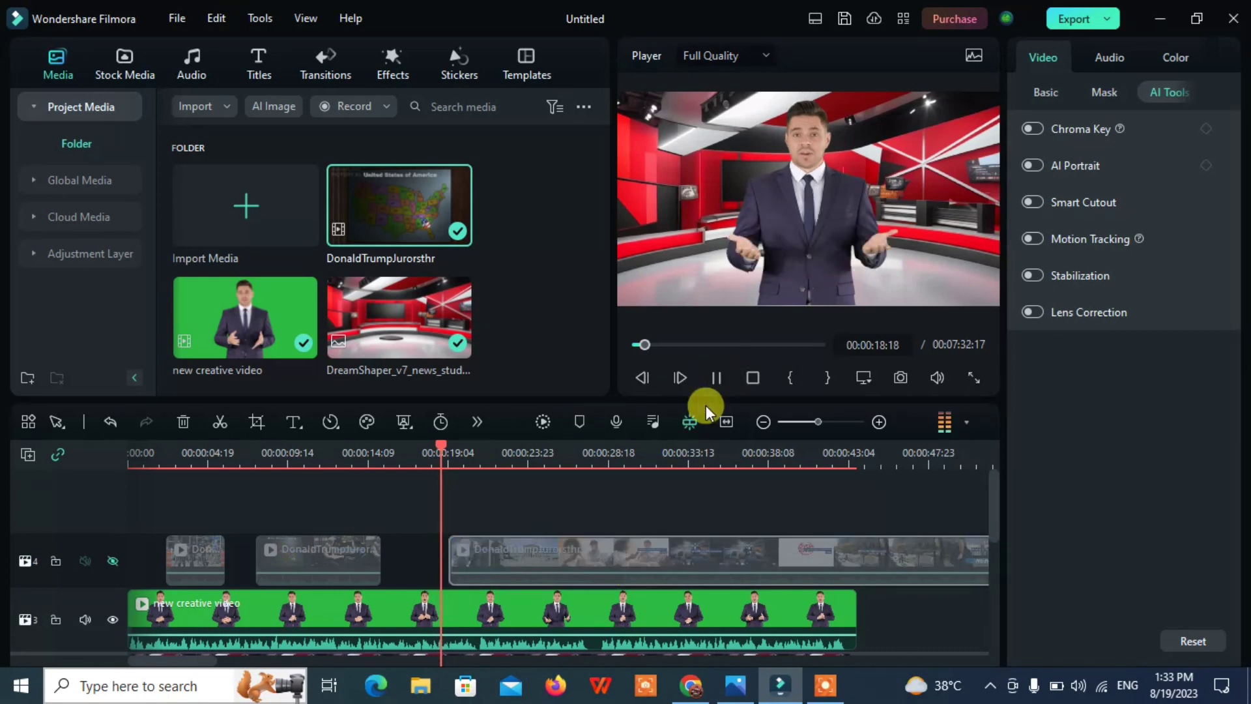
{"action": "left_click", "coordinate": [111, 562]}
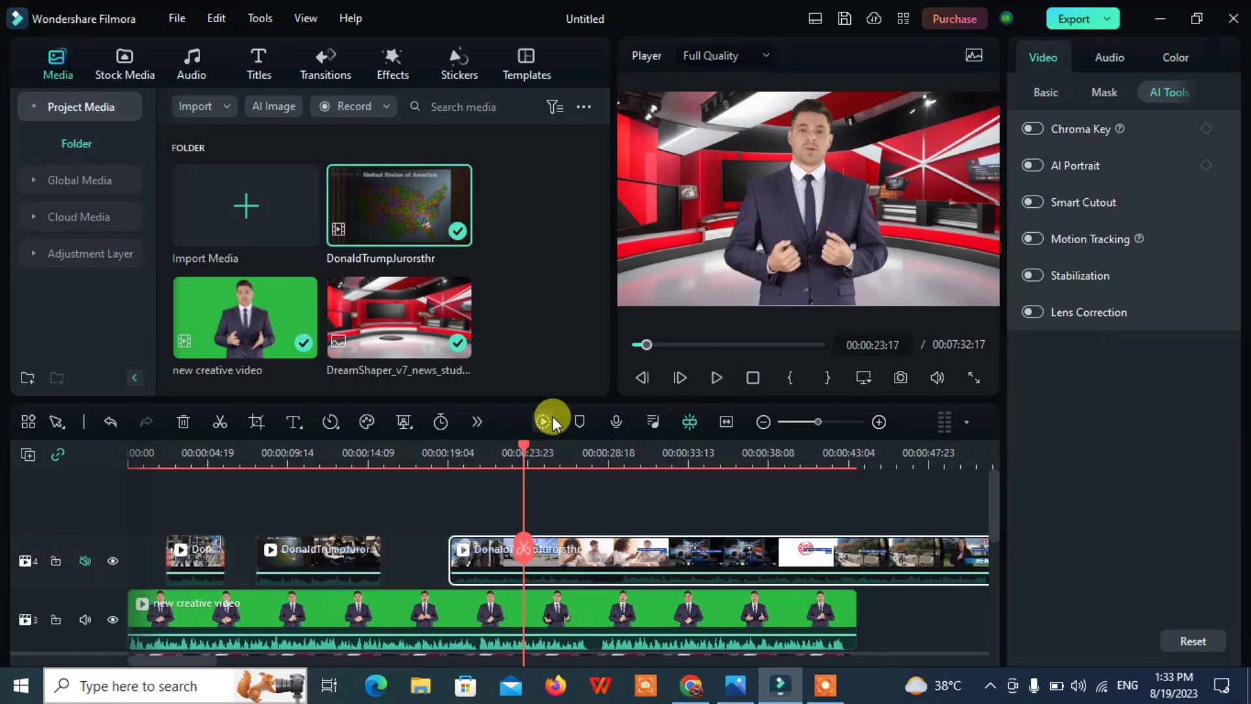
Step: Play the timeline from the beginning to review the alternation of presenter and footage, and stop the playback
{"action": "left_click", "coordinate": [573, 498]}
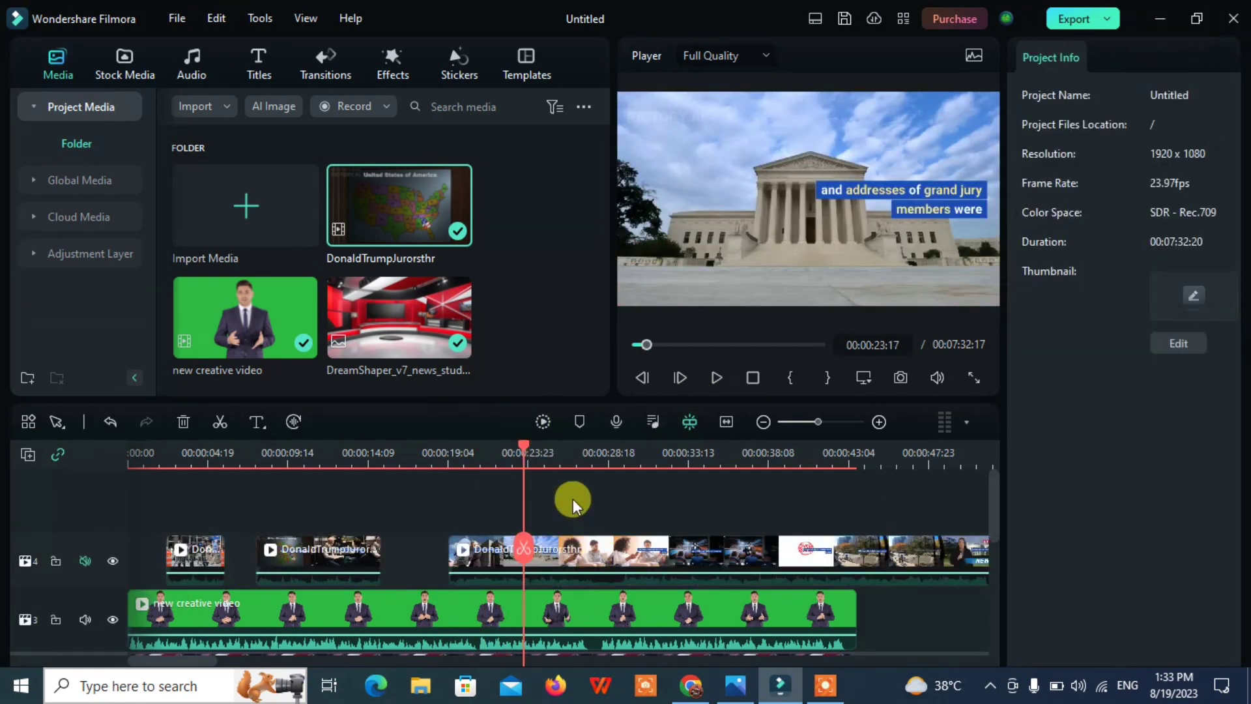
{"action": "left_click", "coordinate": [525, 541]}
{"action": "left_click_drag", "start_coordinate": [525, 541], "coordinate": [2, 580]}
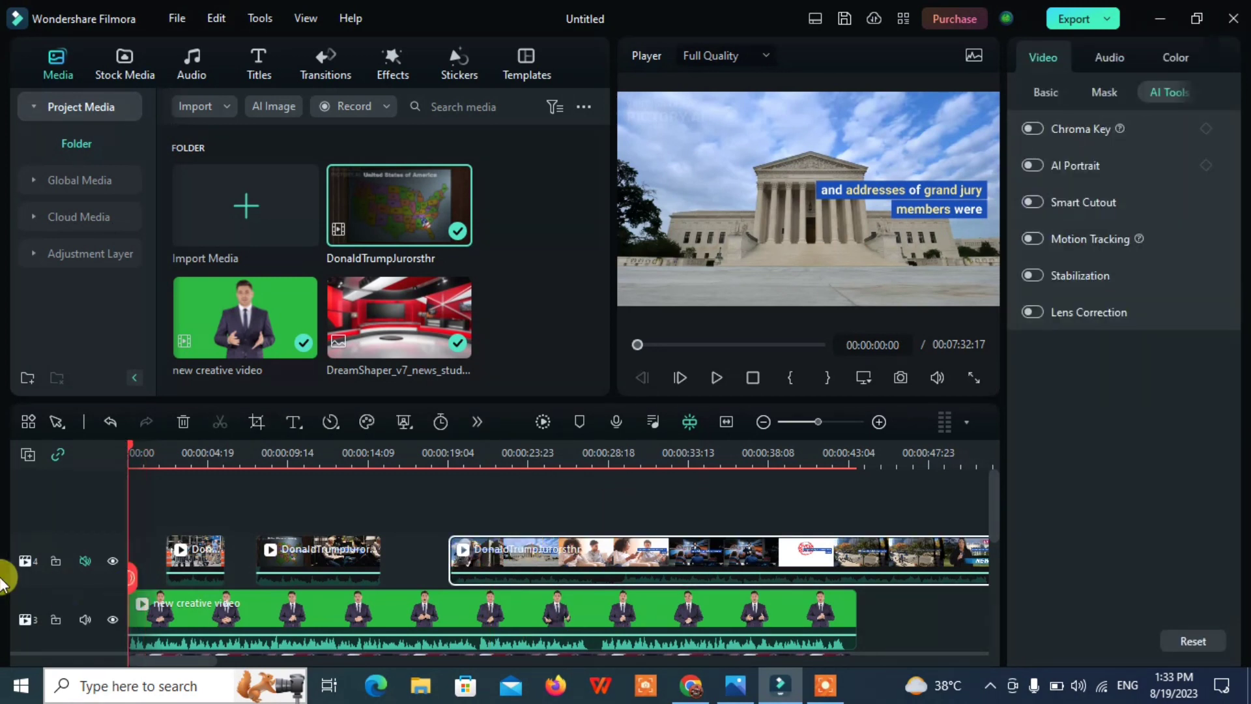
{"action": "left_click", "coordinate": [717, 379]}
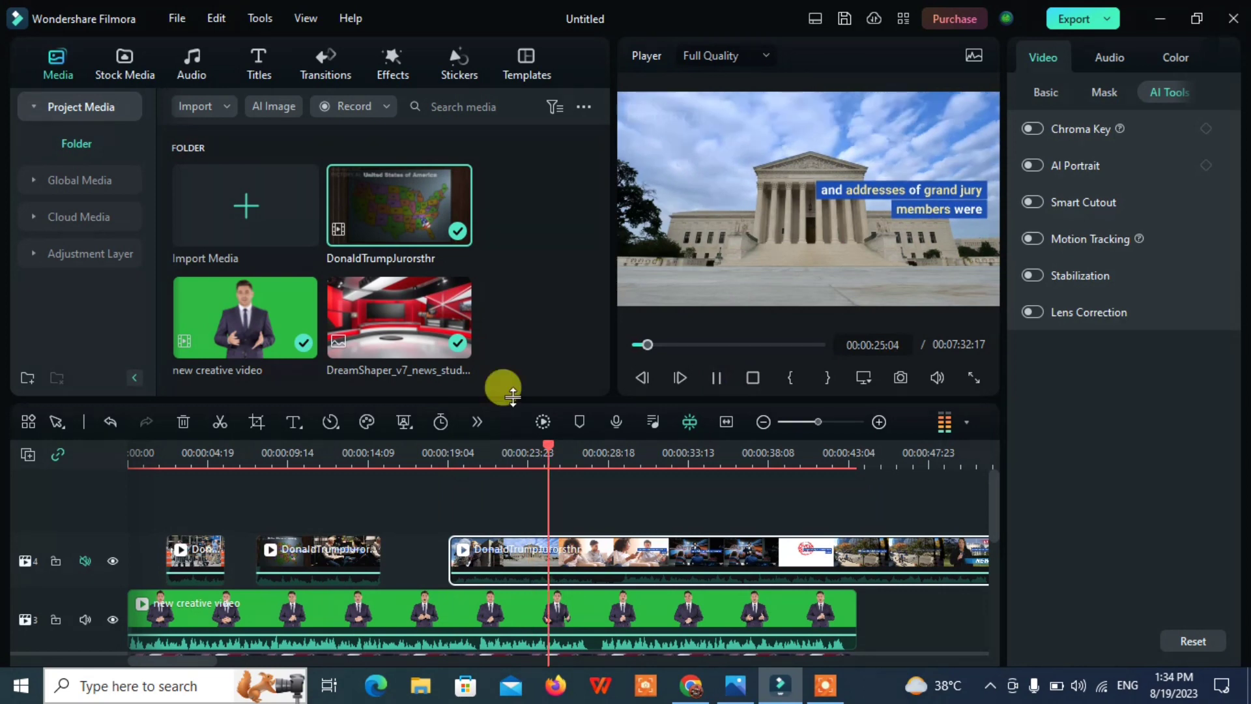
{"action": "key", "text": "space"}
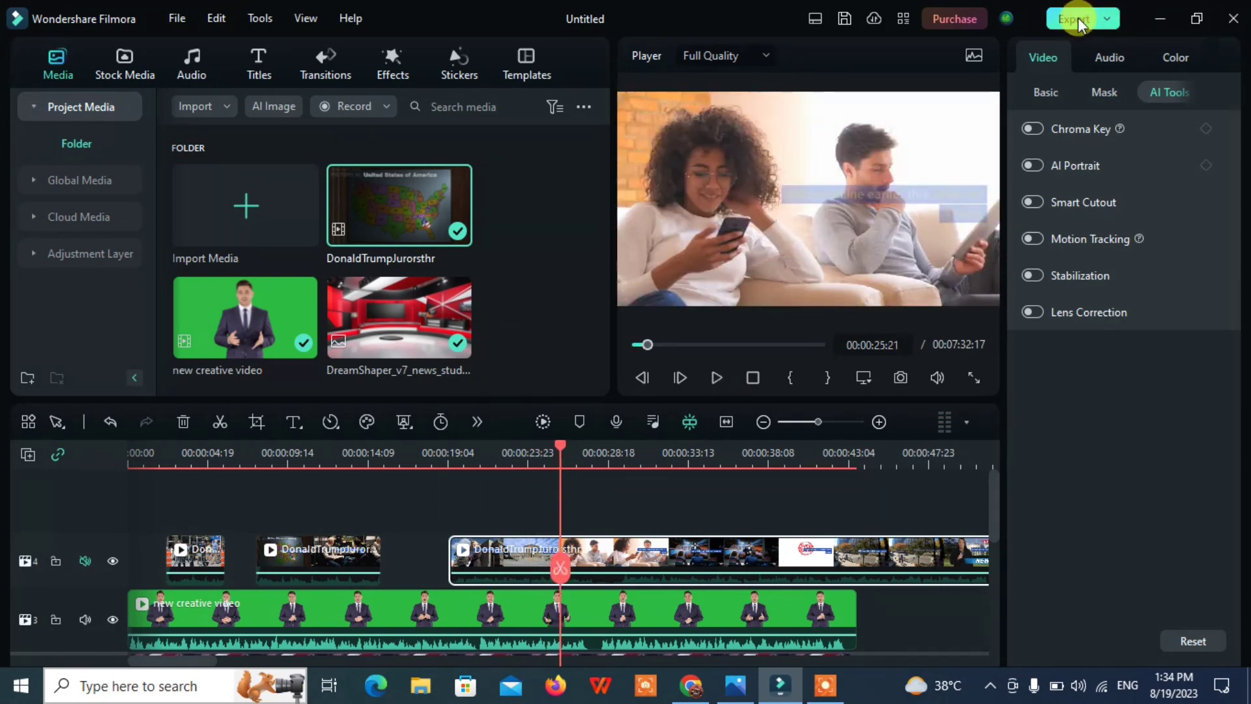
Step: Review the local export settings, close them without exporting and minimize the Filmora window
{"action": "left_click", "coordinate": [1100, 21]}
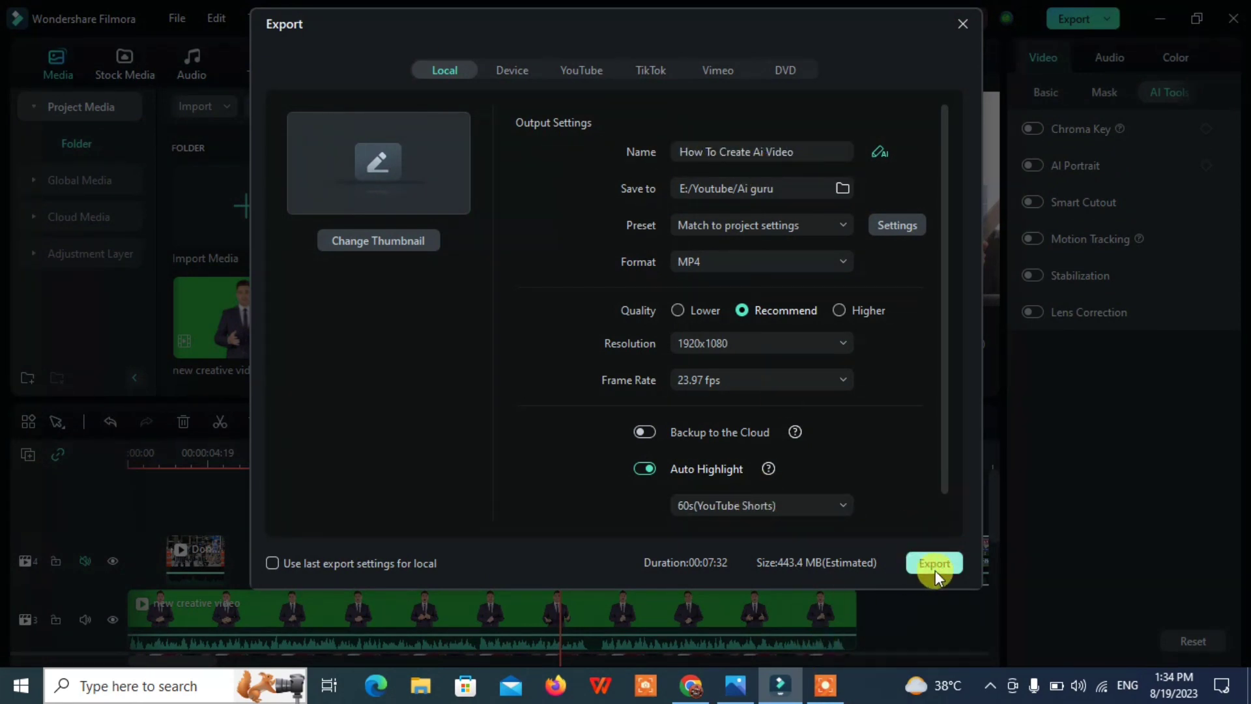
{"action": "left_click", "coordinate": [963, 21]}
{"action": "left_click", "coordinate": [1168, 11]}
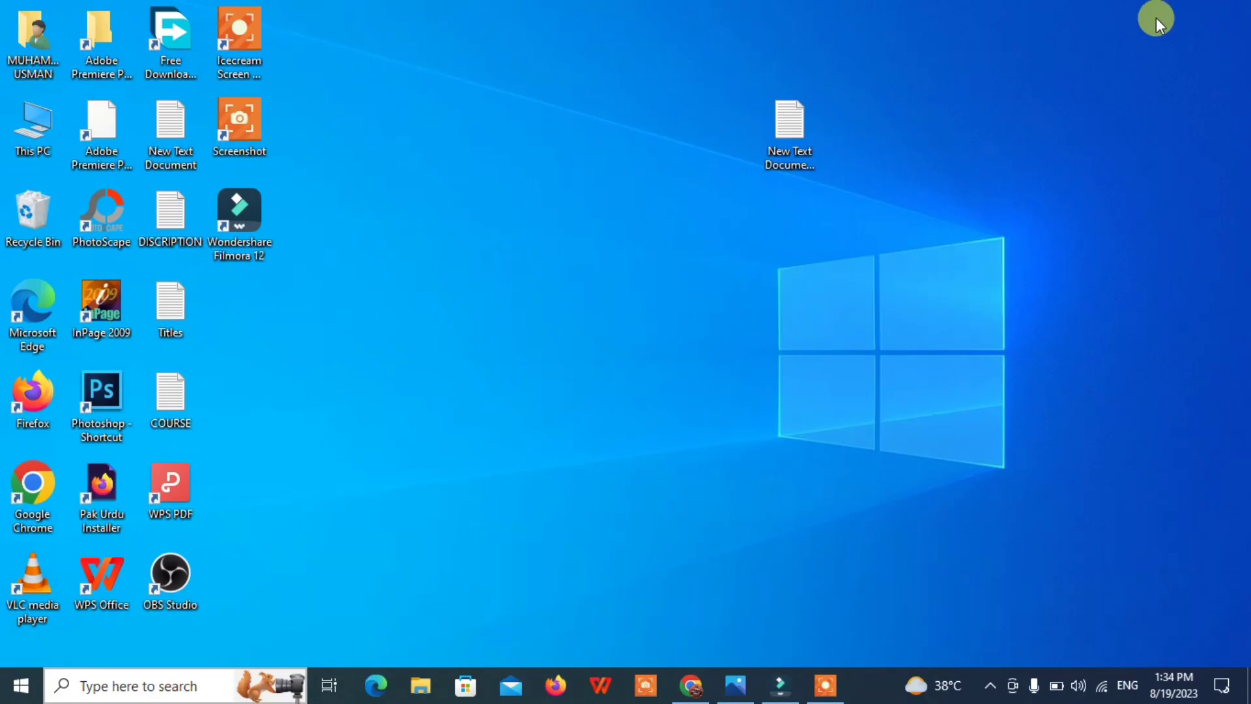